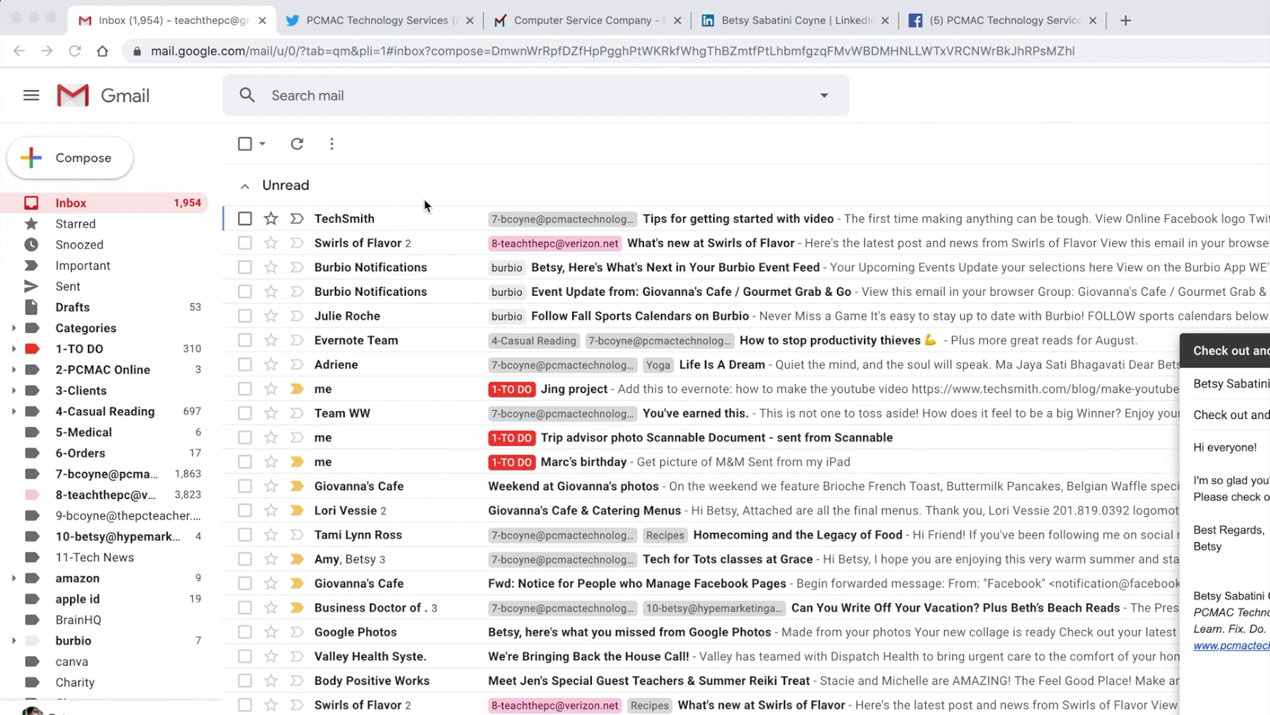
View the PCMAC Facebook business page and reveal its full web address.
{"action": "left_click", "coordinate": [296, 49]}
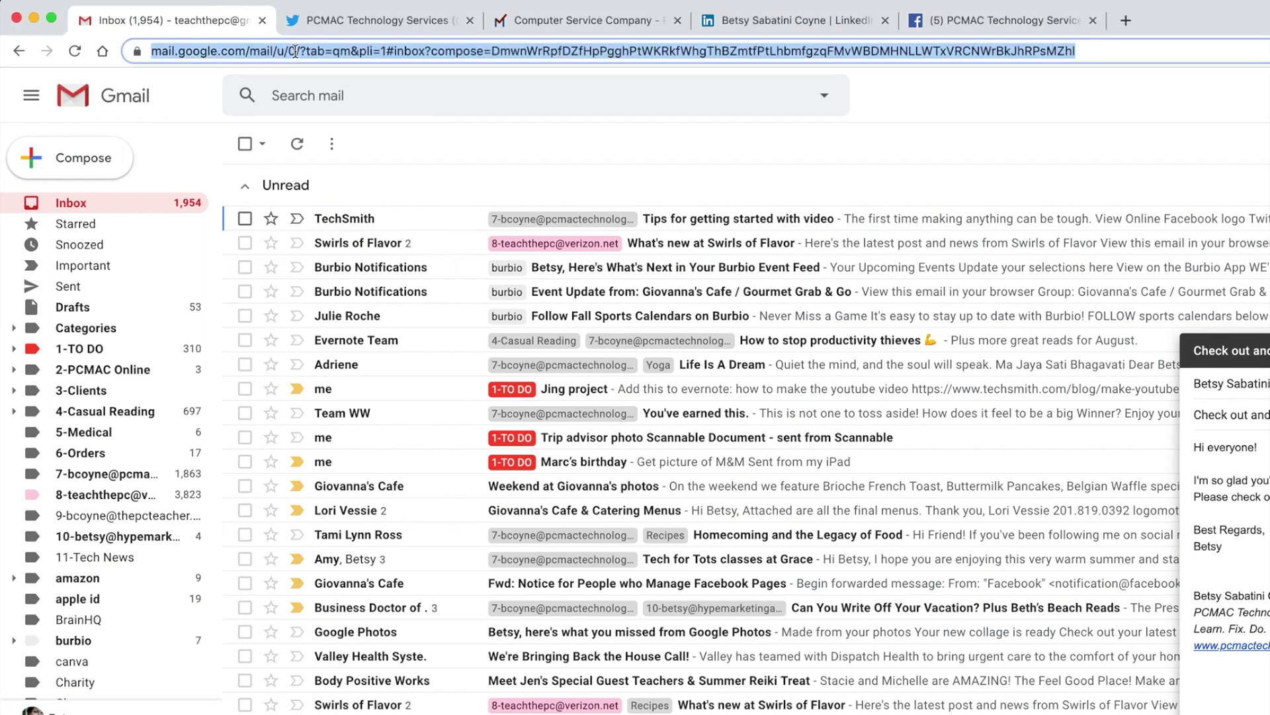
{"action": "left_click", "coordinate": [985, 20]}
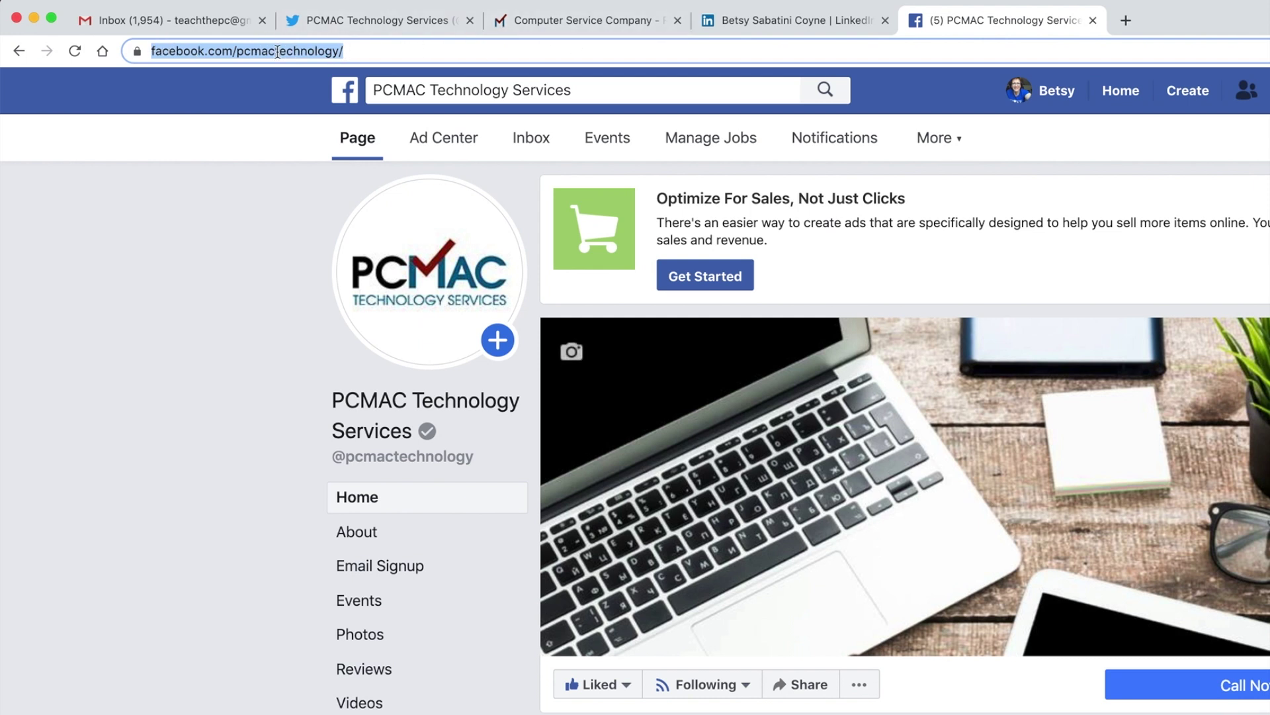
{"action": "key", "text": "Right"}
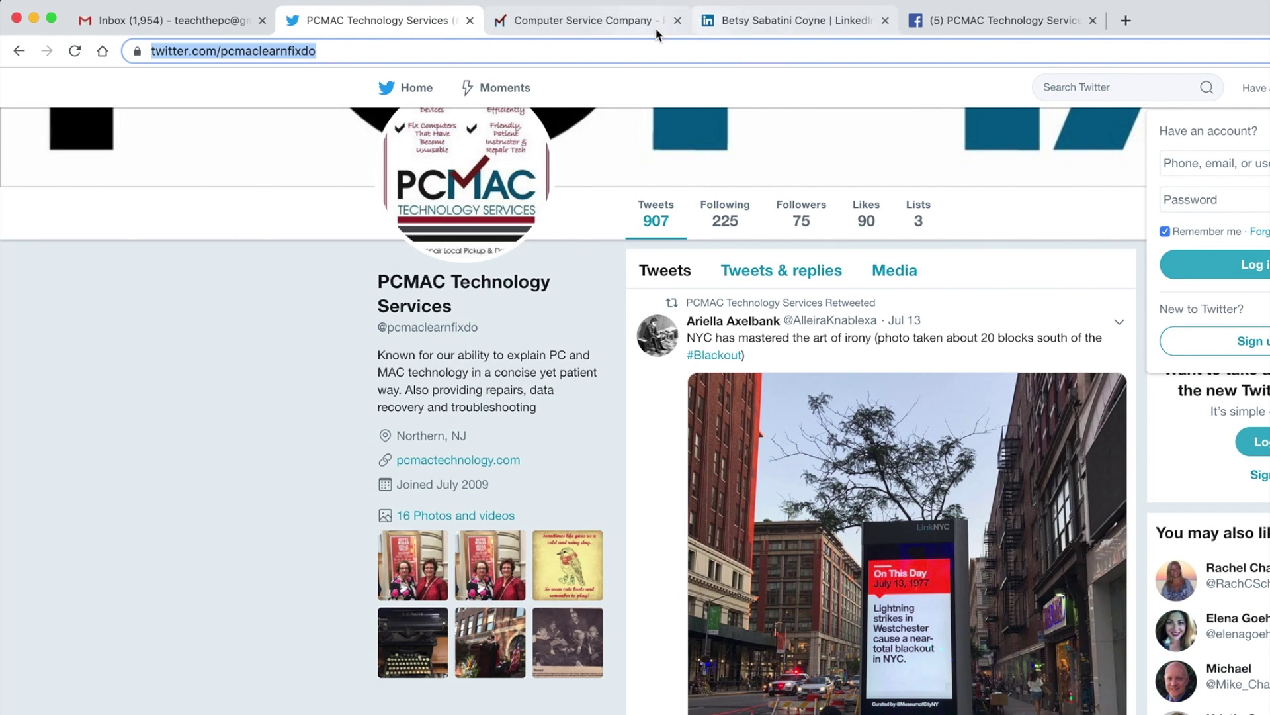
Back in Gmail, open the 'Check out and Like the PCMAC Facebook Page' draft full-size.
{"action": "left_click", "coordinate": [136, 21]}
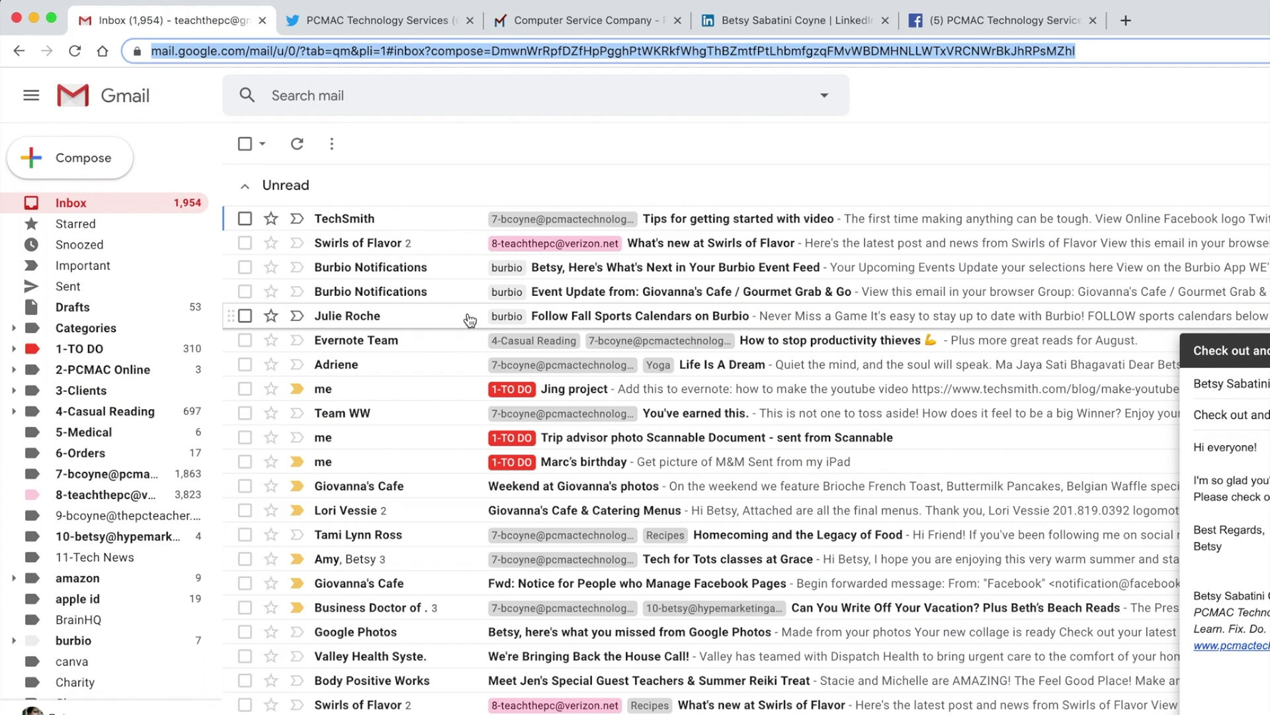
{"action": "scroll", "coordinate": [854, 417], "scroll_direction": "down", "scroll_amount": 1}
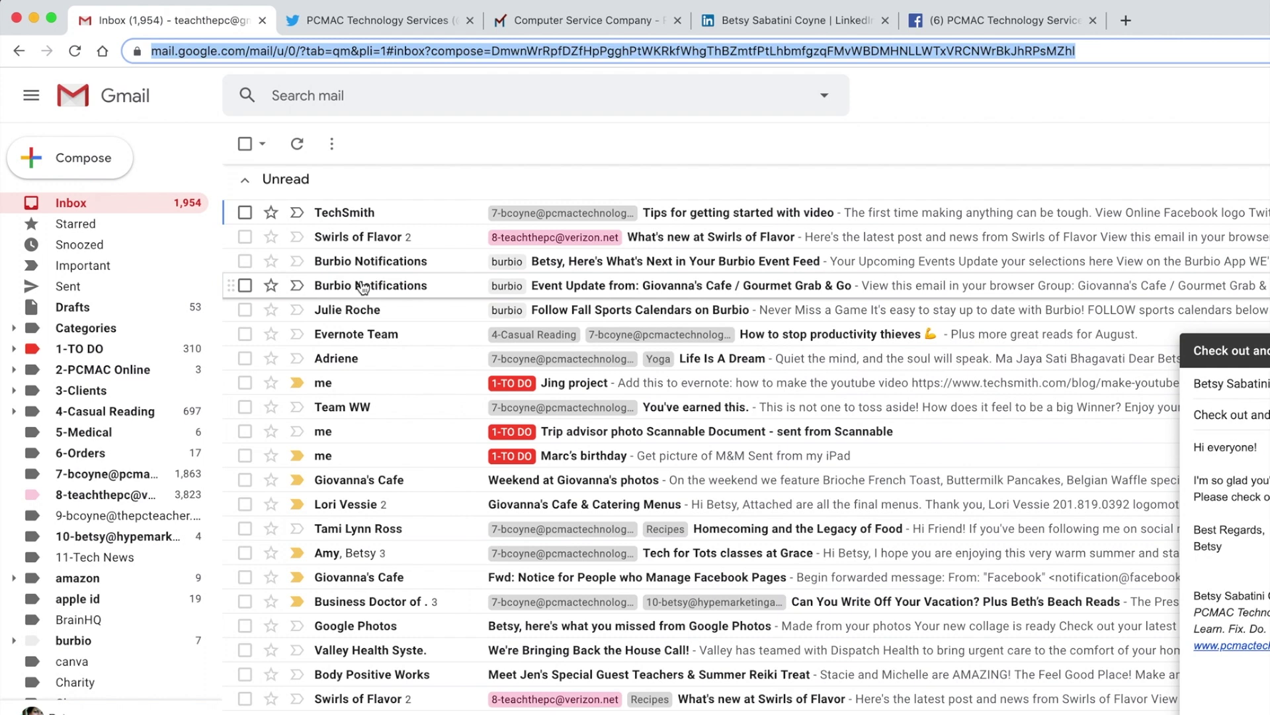
{"action": "mouse_move", "coordinate": [363, 286]}
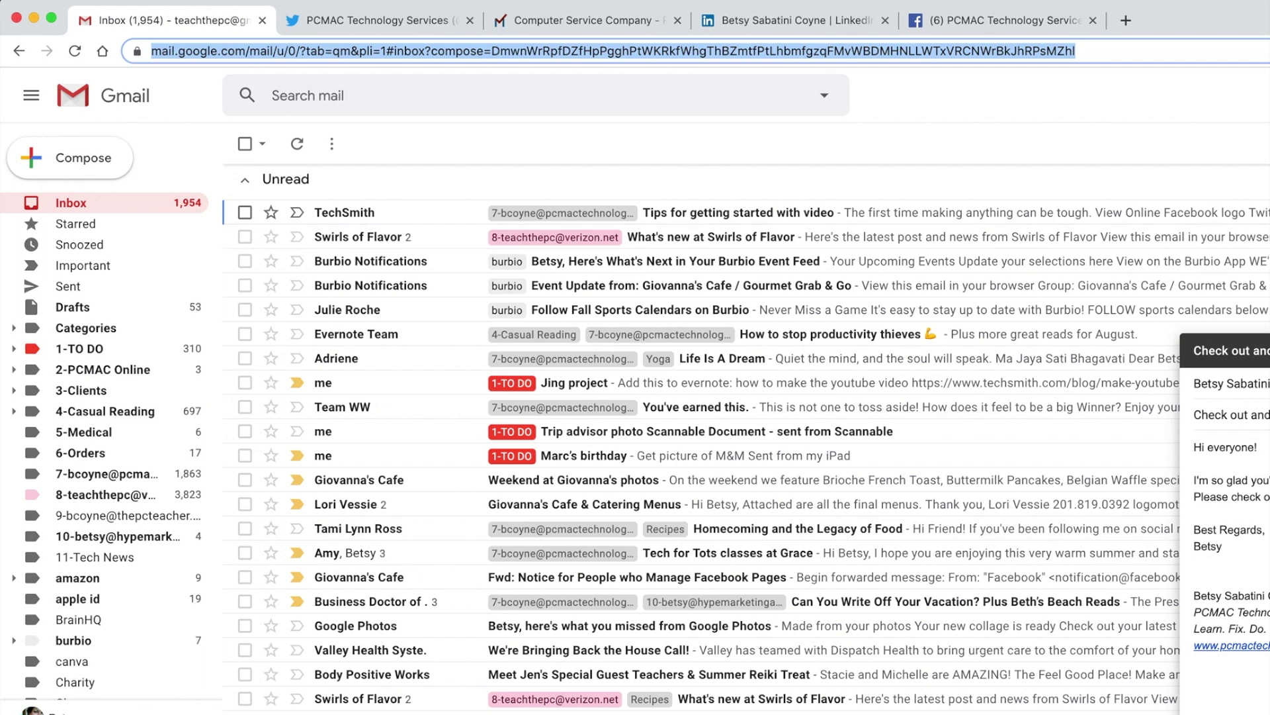
{"action": "key", "text": "Return"}
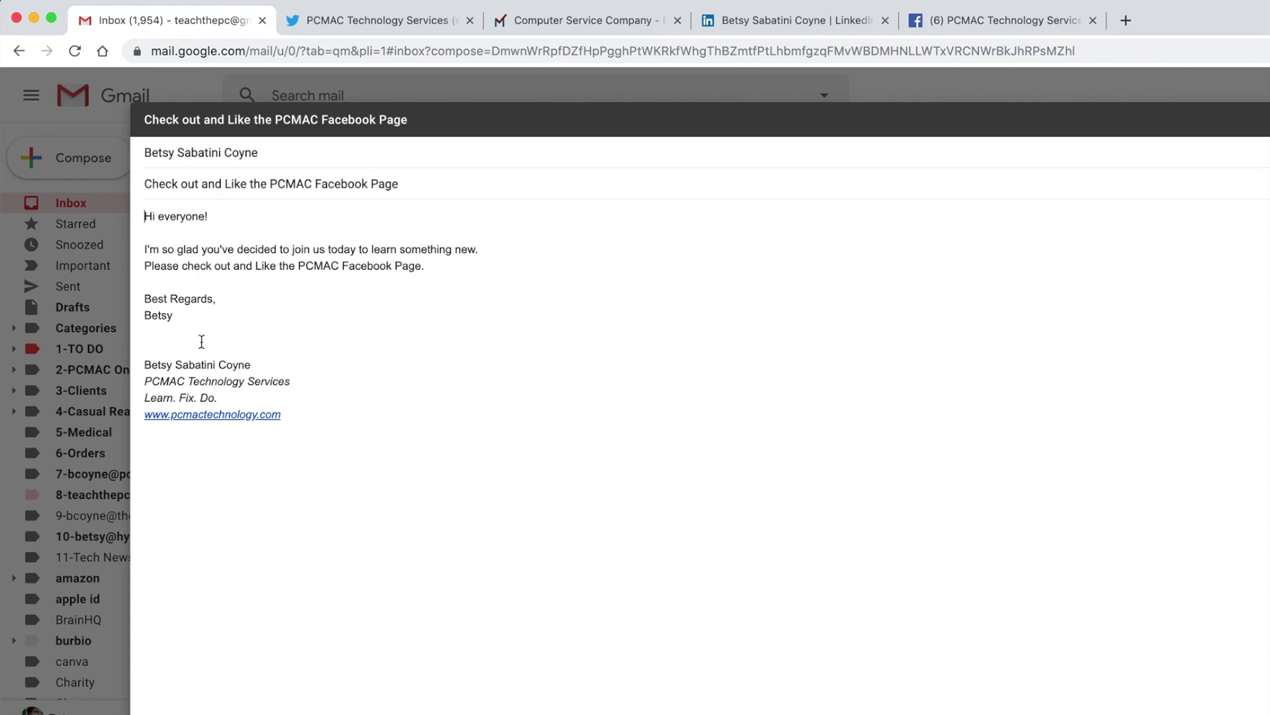
{"action": "left_click", "coordinate": [175, 364]}
{"action": "mouse_move", "coordinate": [163, 364]}
{"action": "left_mouse_down"}
{"action": "mouse_move", "coordinate": [241, 372]}
{"action": "mouse_move", "coordinate": [274, 392]}
{"action": "left_mouse_up"}
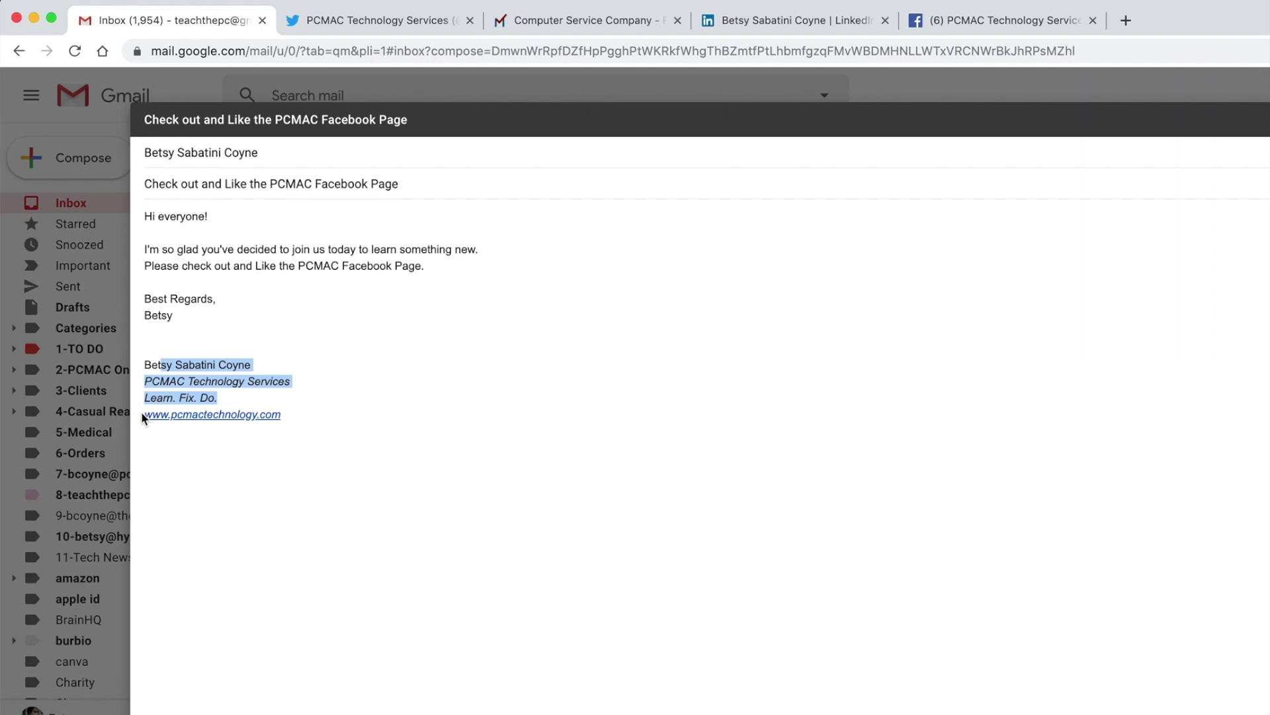
{"action": "left_click_drag", "start_coordinate": [144, 415], "coordinate": [283, 415]}
{"action": "left_click", "coordinate": [292, 381]}
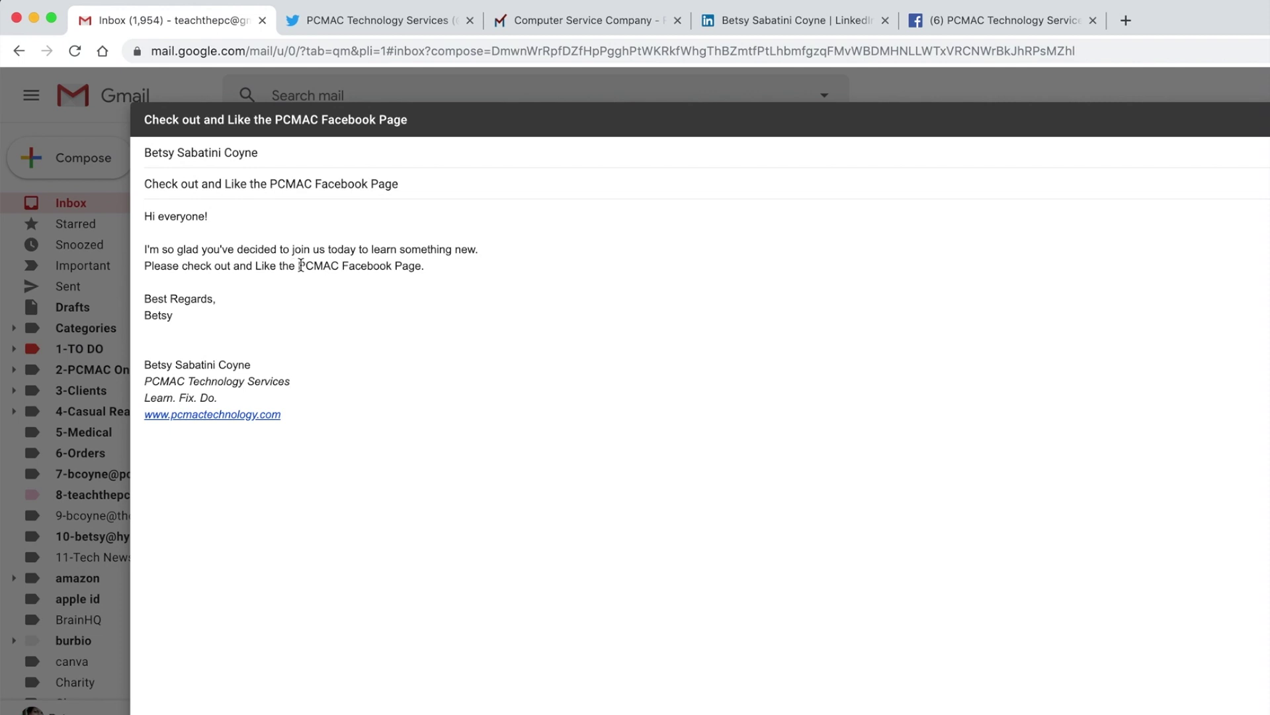
{"action": "left_click_drag", "start_coordinate": [300, 265], "coordinate": [421, 265]}
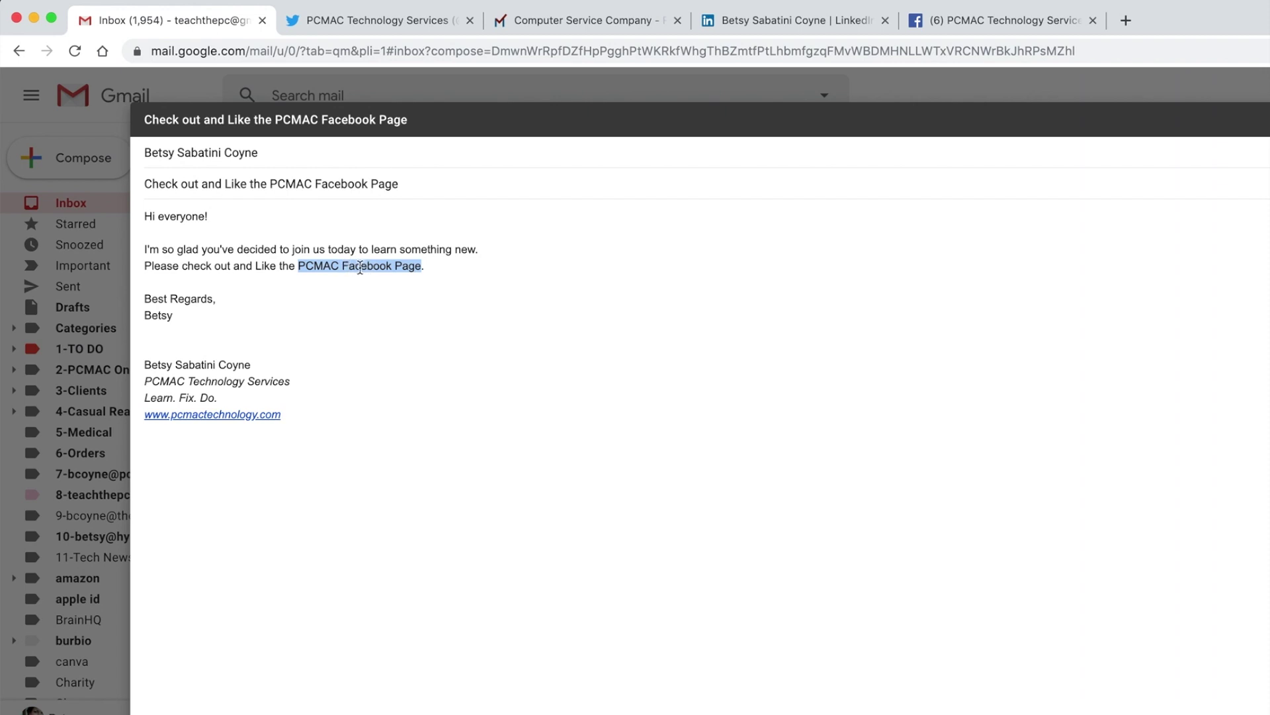
{"action": "left_click", "coordinate": [480, 250]}
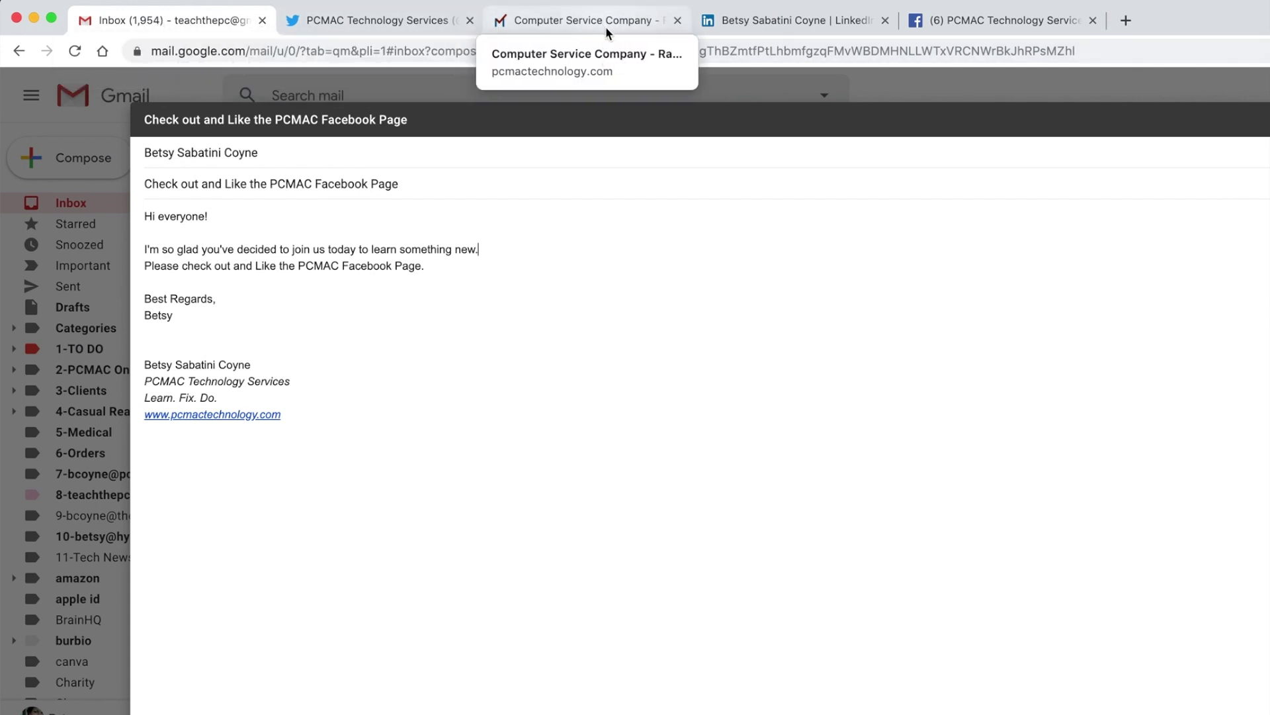
Go from the PCMAC Facebook page to the personal profile and show the managed pages list.
{"action": "left_click", "coordinate": [974, 20]}
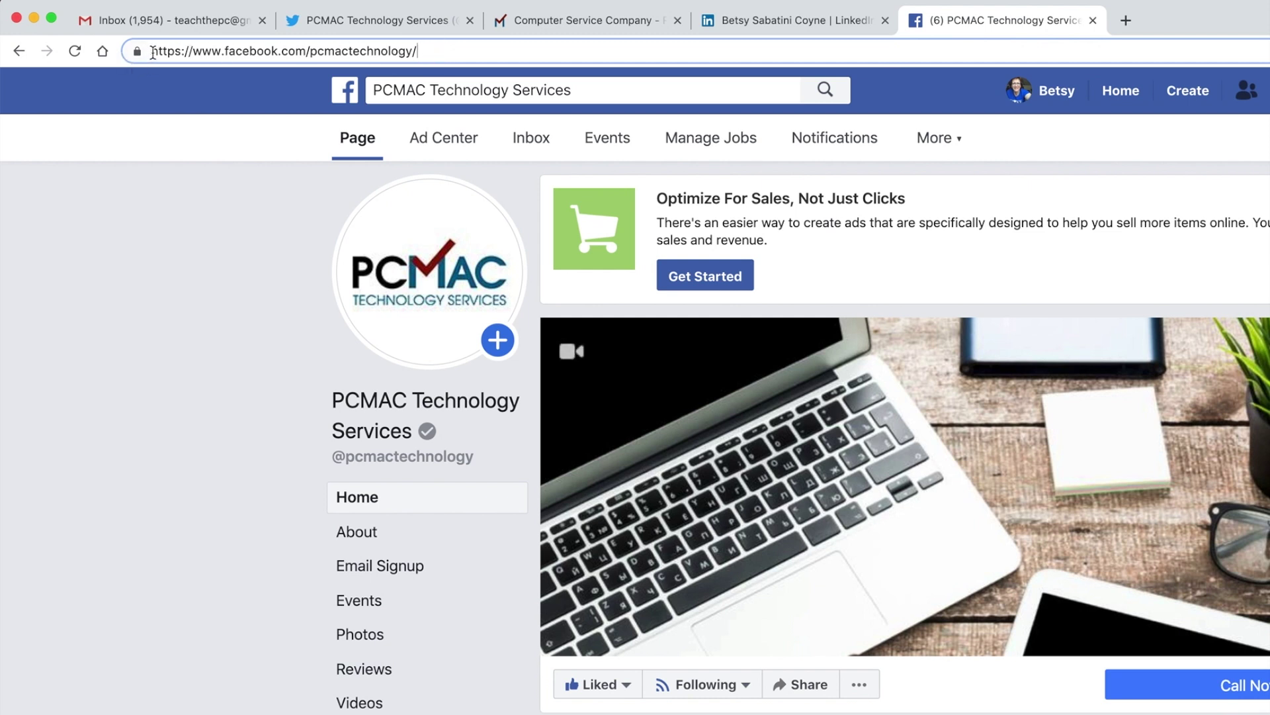
{"action": "left_click_drag", "start_coordinate": [148, 51], "coordinate": [433, 50]}
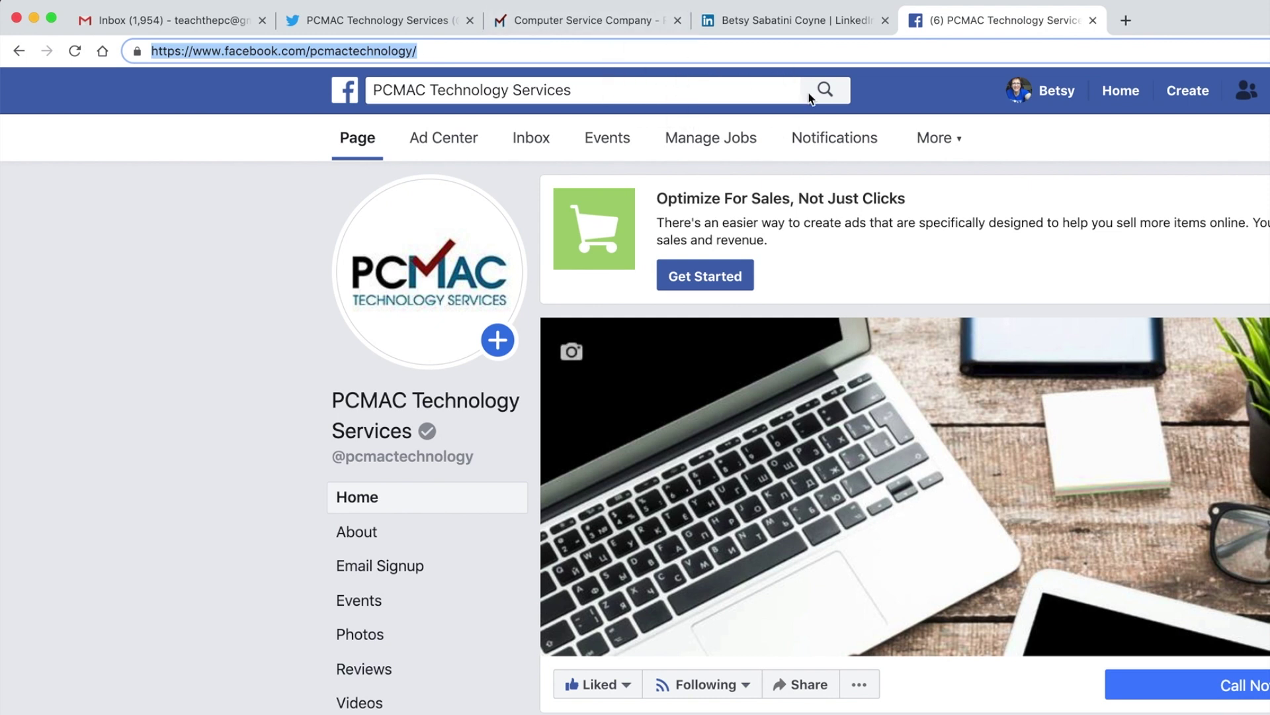
{"action": "left_click", "coordinate": [1053, 100]}
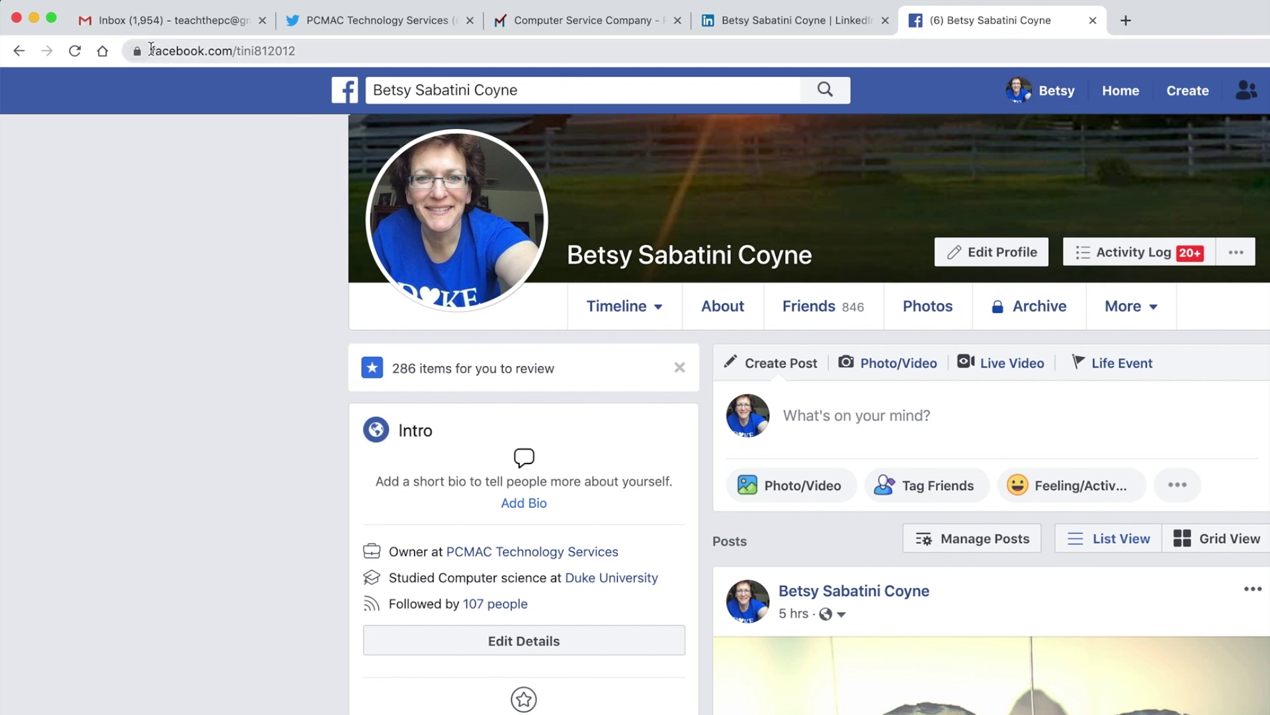
{"action": "left_click_drag", "start_coordinate": [152, 52], "coordinate": [307, 55]}
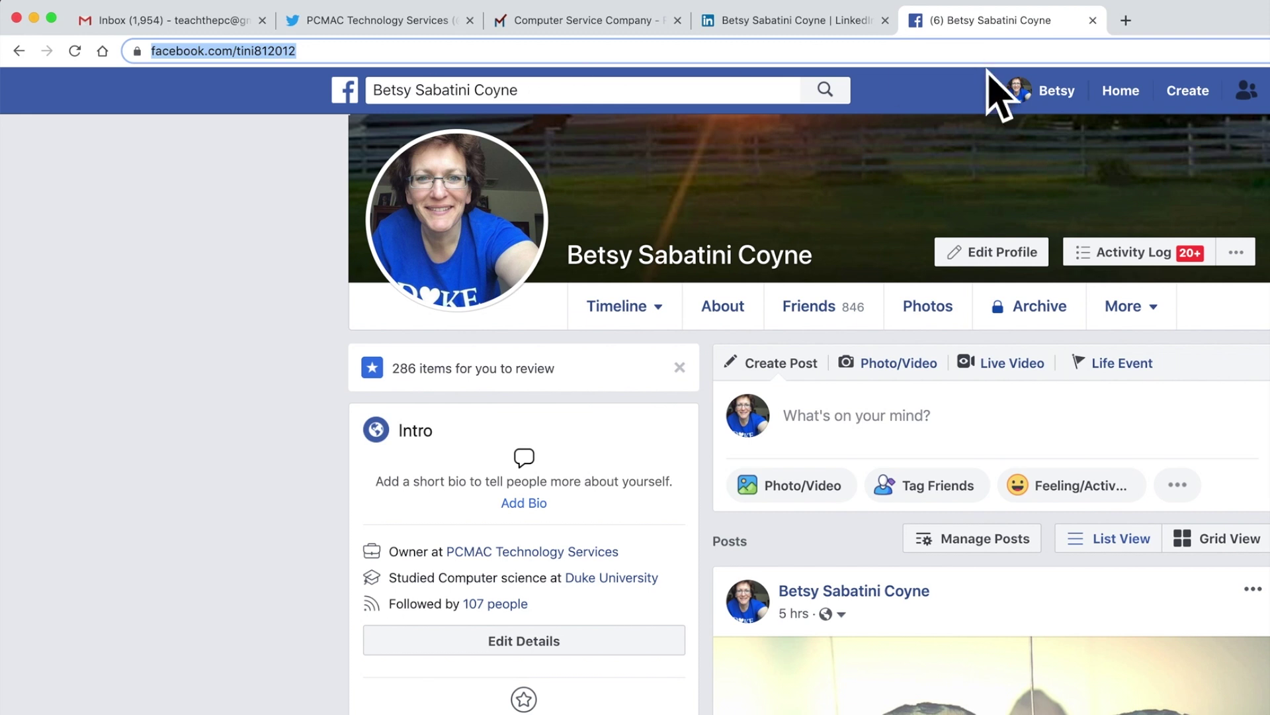
{"action": "left_click", "coordinate": [1265, 90]}
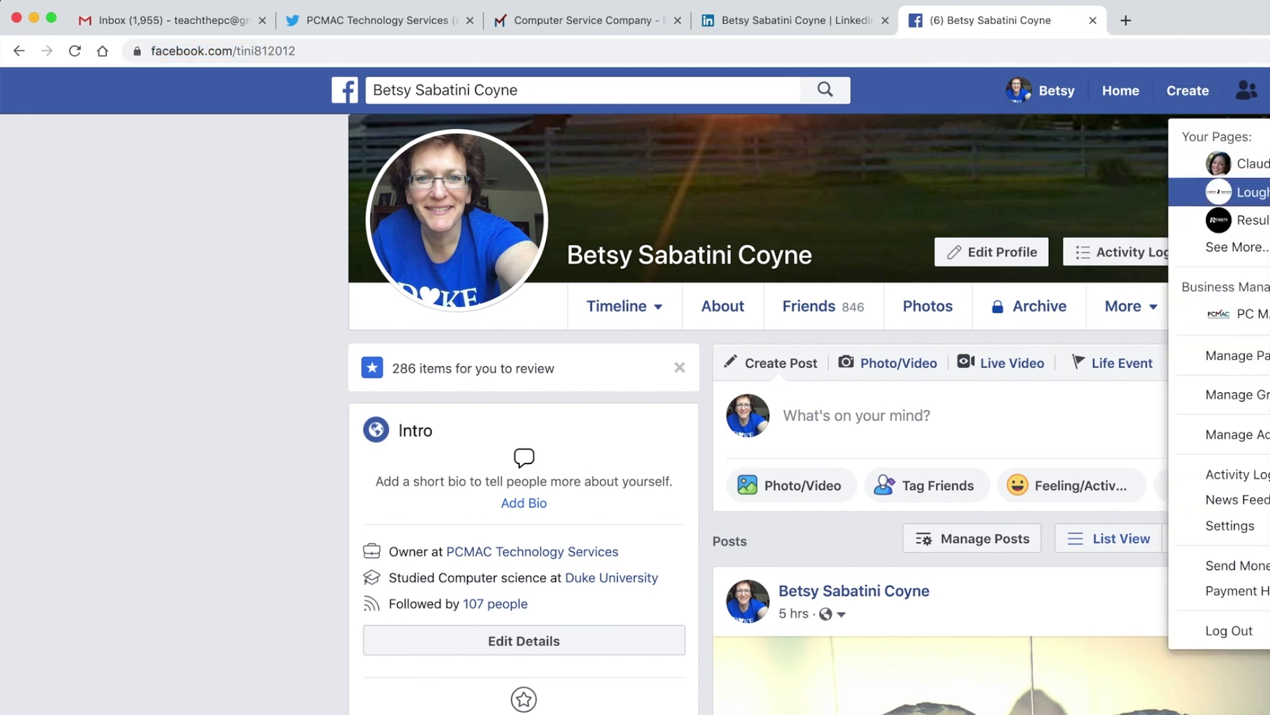
Return to the PCMAC Technology Services page and copy its address, facebook.com/pcmactechnology/.
{"action": "left_click", "coordinate": [1248, 314]}
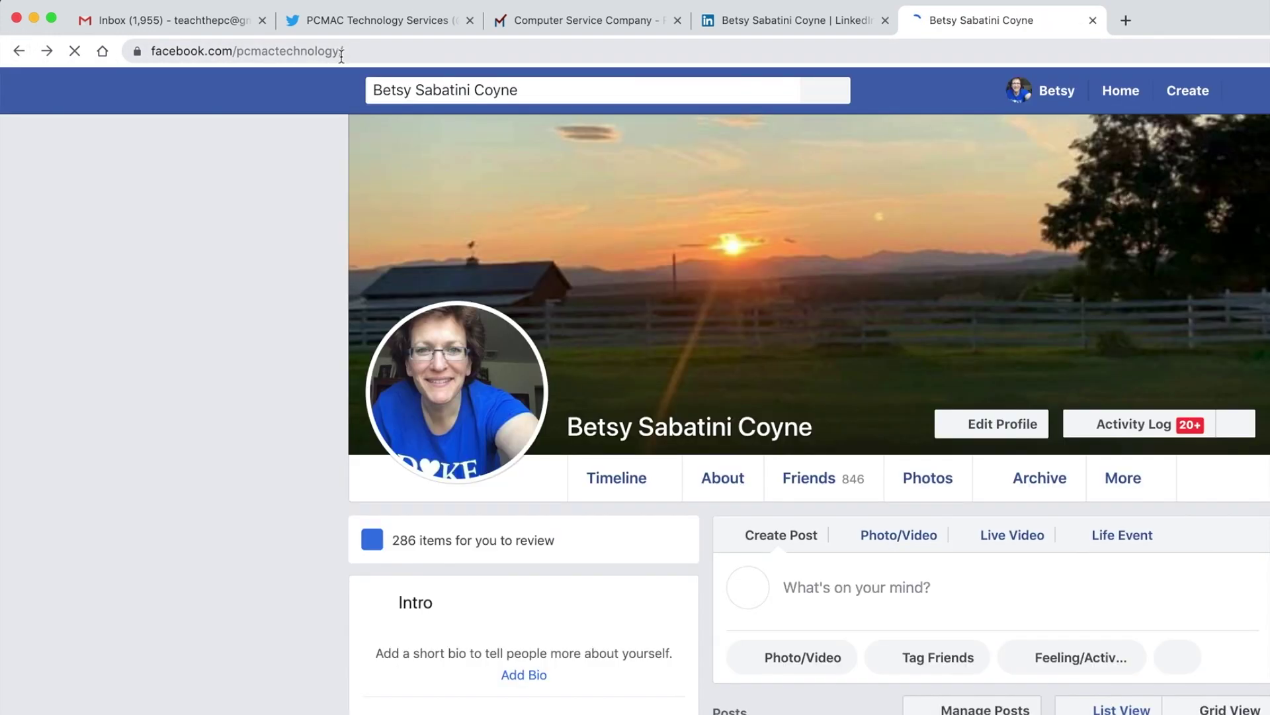
{"action": "left_click_drag", "start_coordinate": [345, 51], "coordinate": [151, 50]}
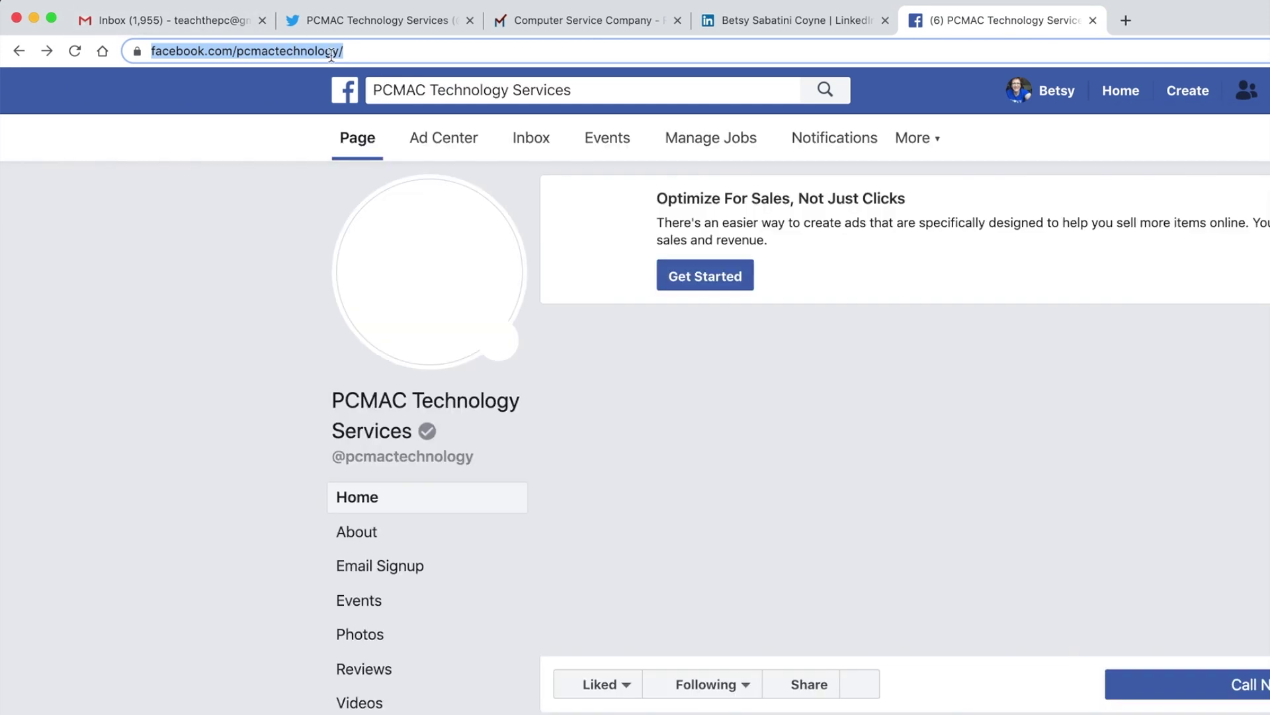
{"action": "right_click", "coordinate": [240, 51]}
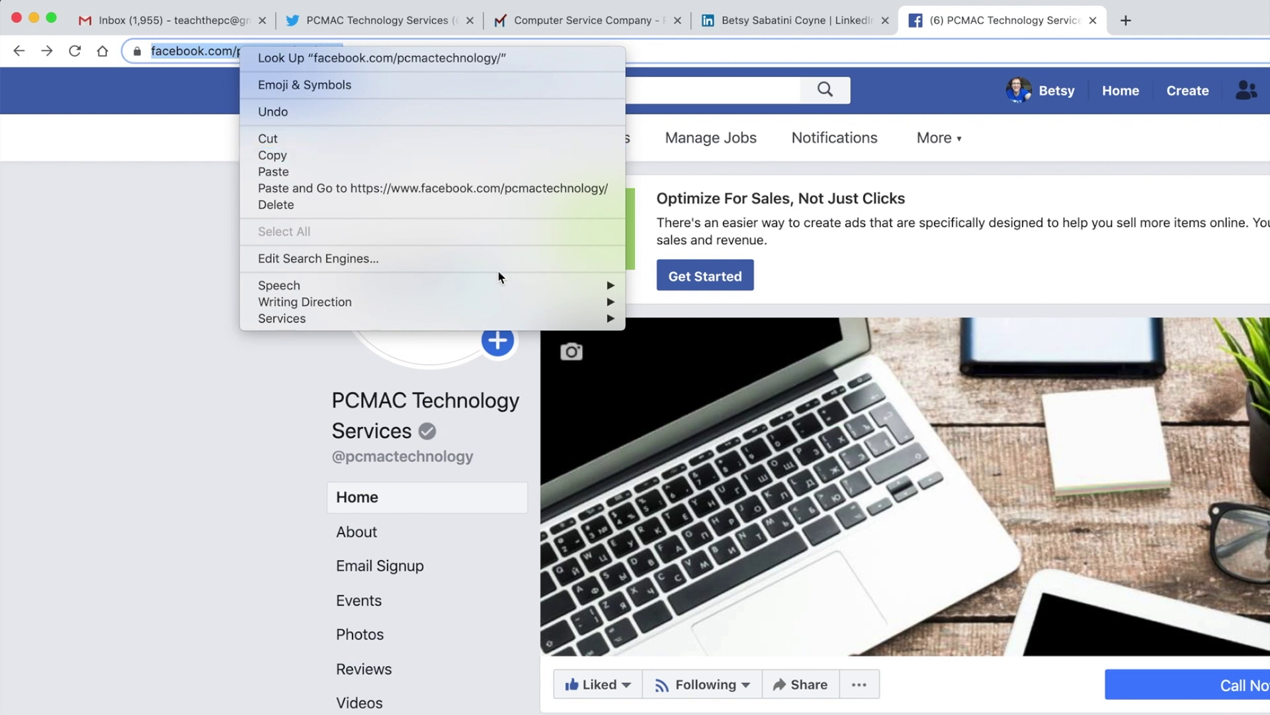
{"action": "left_click", "coordinate": [274, 156]}
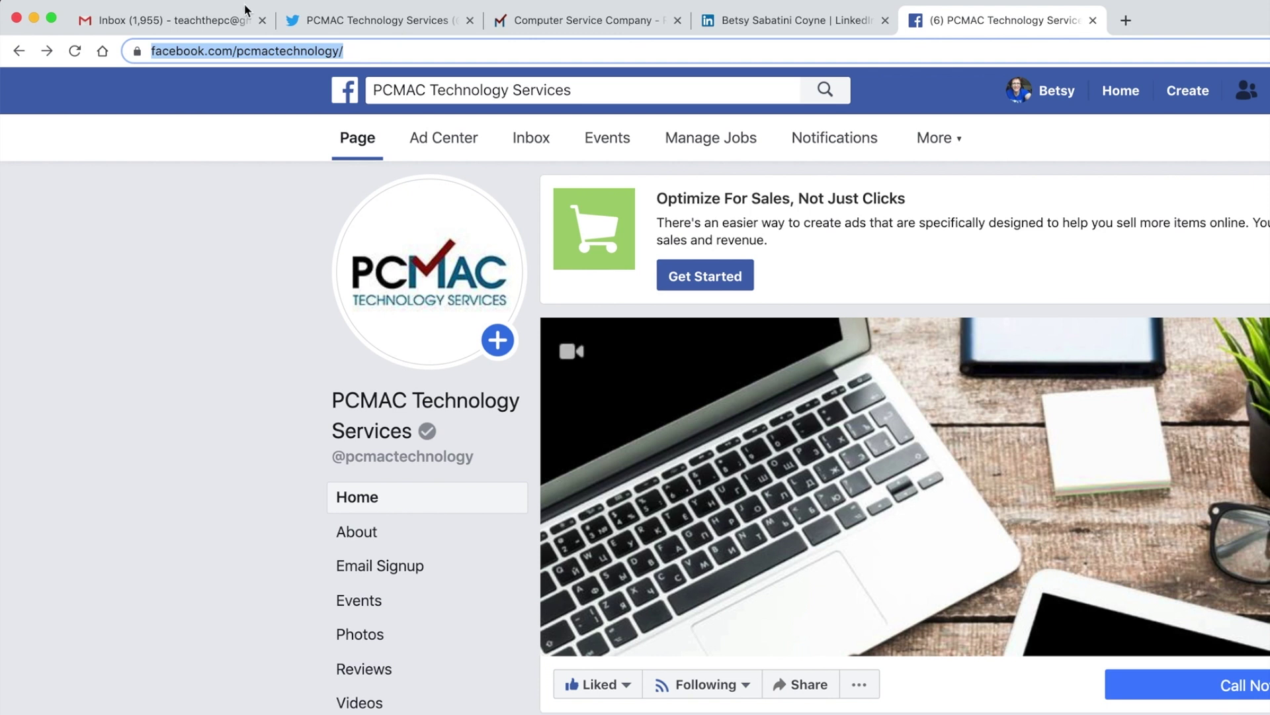
{"action": "left_click", "coordinate": [135, 22]}
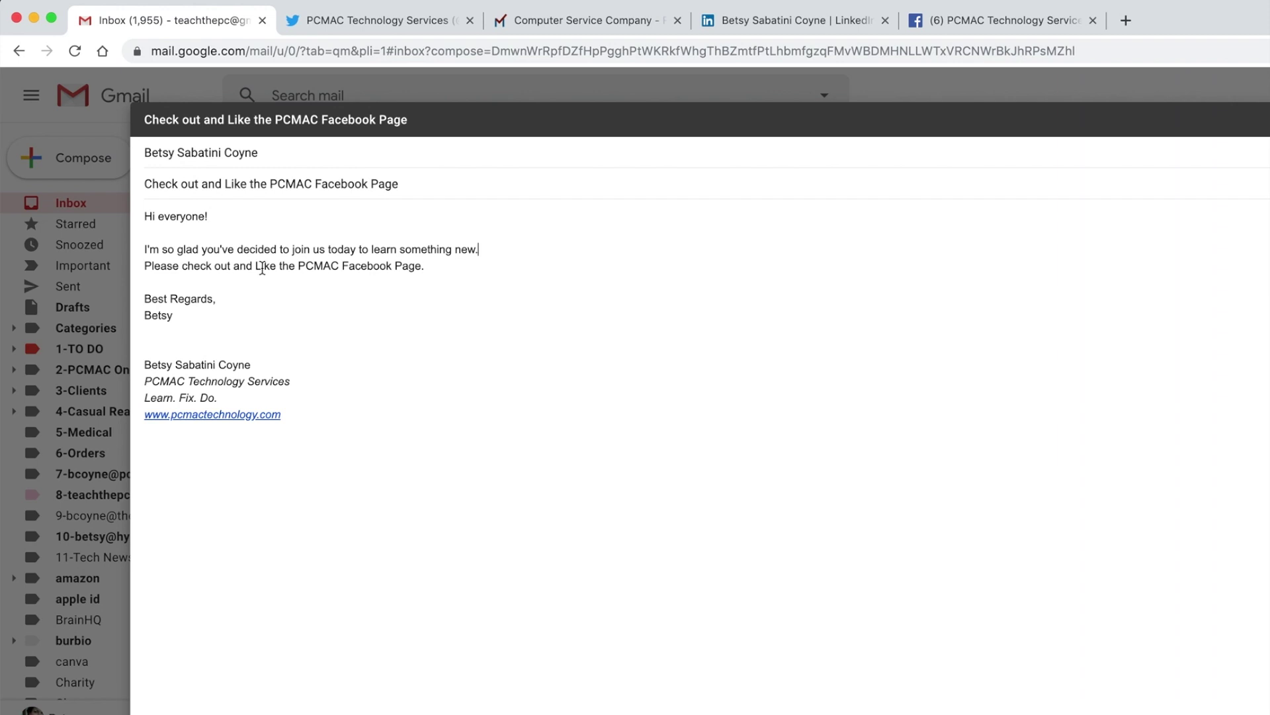
{"action": "left_click_drag", "start_coordinate": [256, 266], "coordinate": [432, 268]}
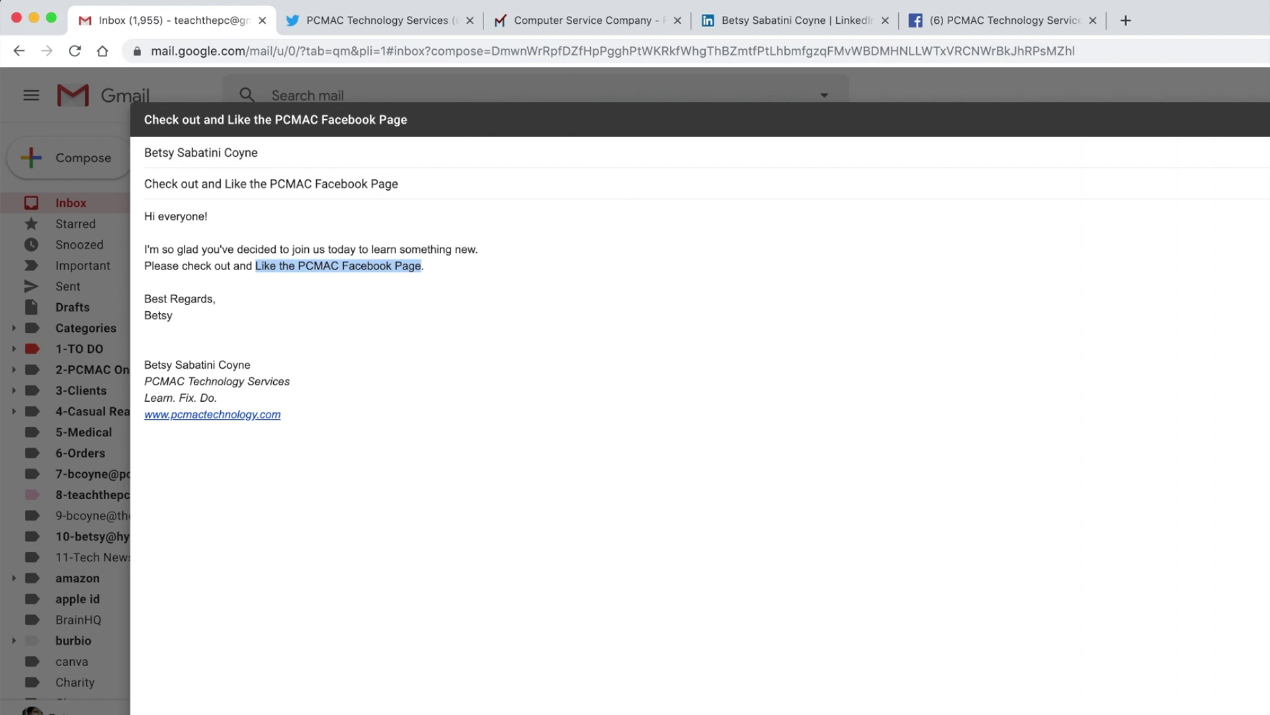
{"action": "key", "text": "super+k"}
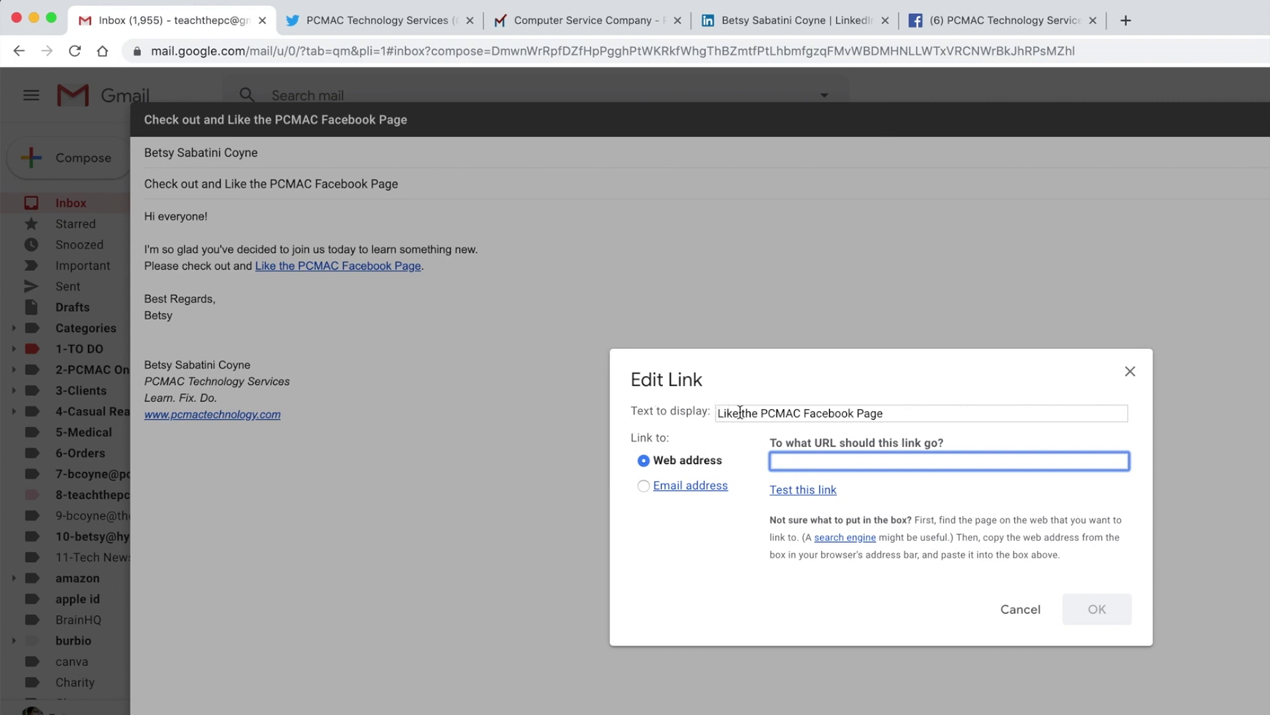
{"action": "right_click", "coordinate": [786, 463]}
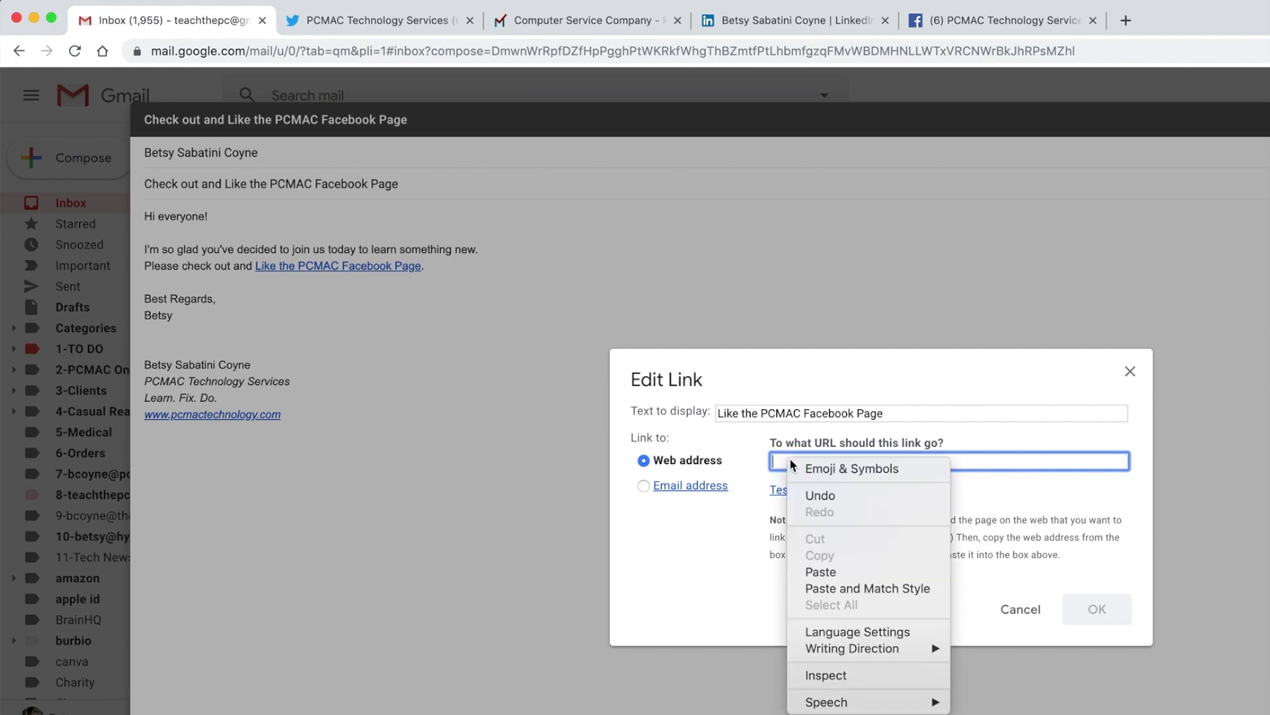
{"action": "left_click", "coordinate": [823, 573]}
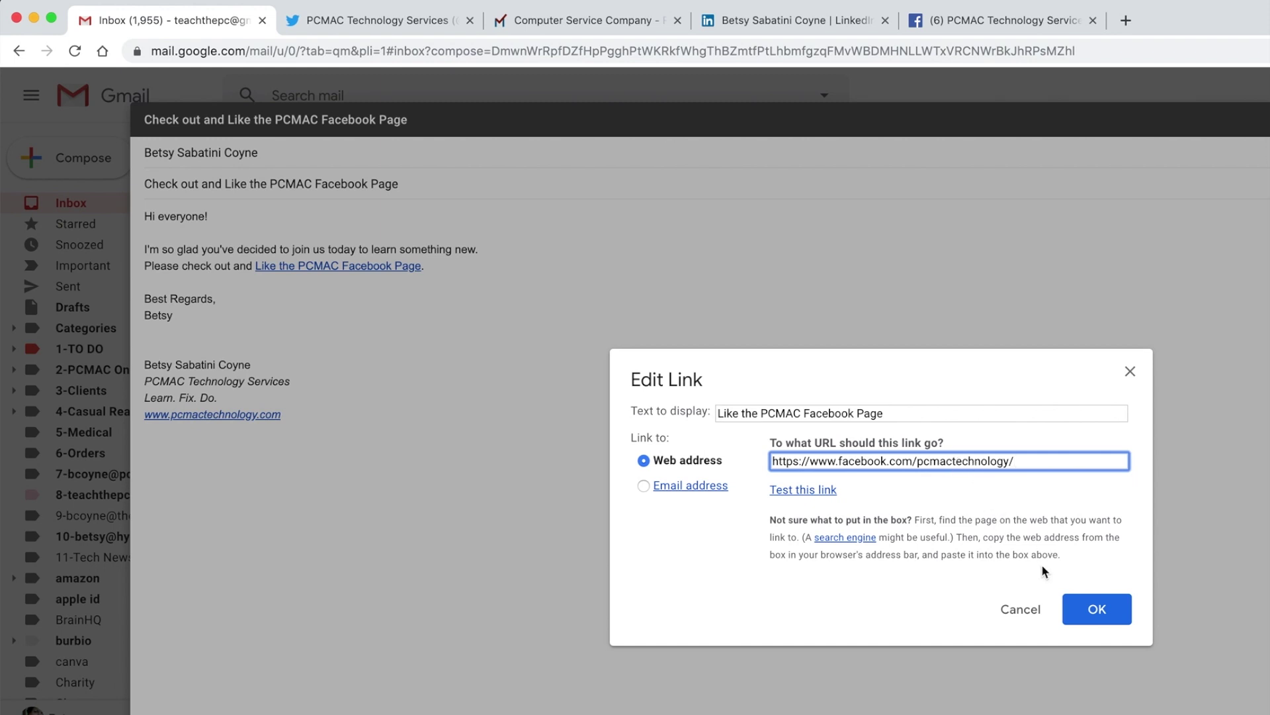
{"action": "left_click", "coordinate": [1089, 607]}
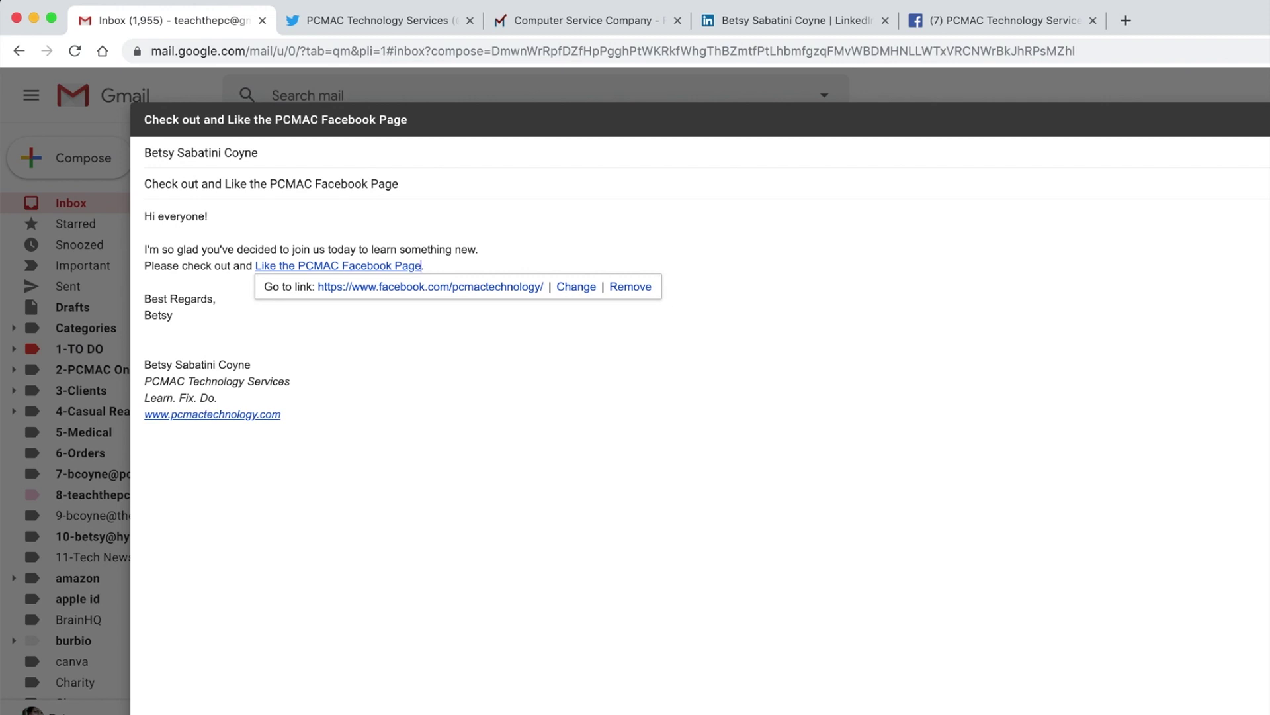
Send the finished email, then bring up the Facebook page and move its tab second.
{"action": "key", "text": "super+Return"}
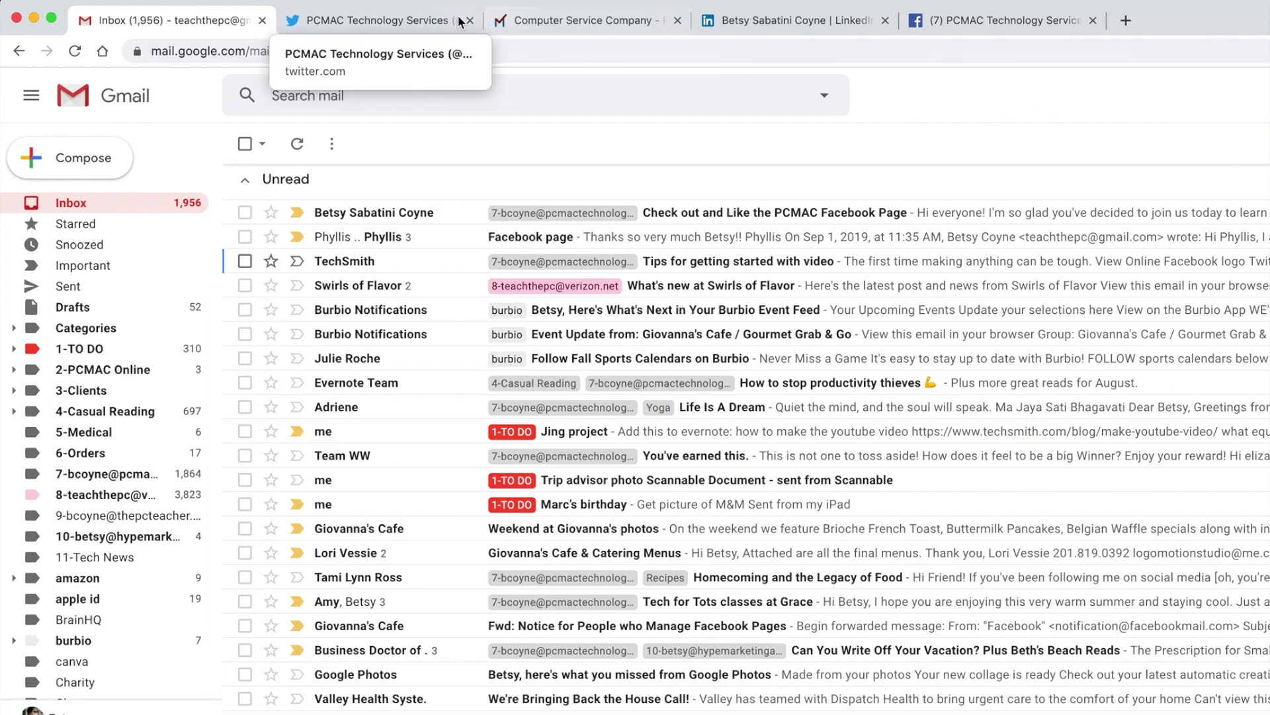
{"action": "left_click", "coordinate": [991, 22]}
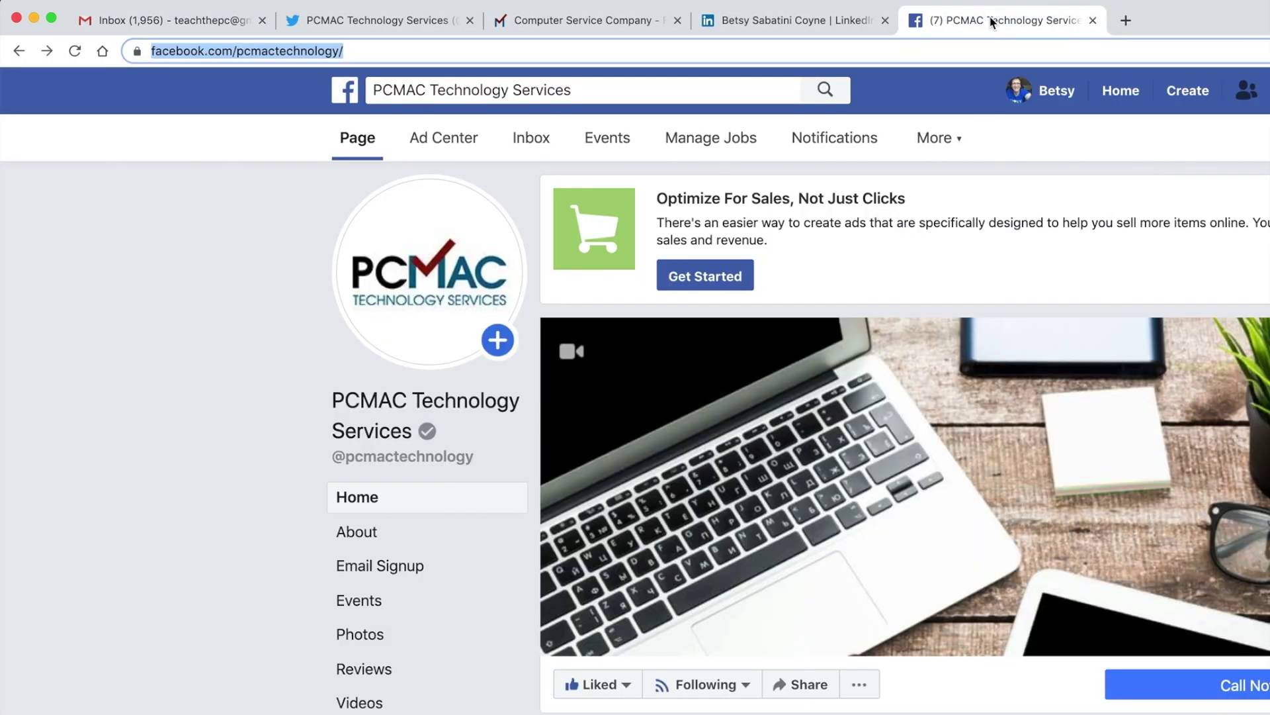
{"action": "left_click_drag", "start_coordinate": [992, 18], "coordinate": [421, 27]}
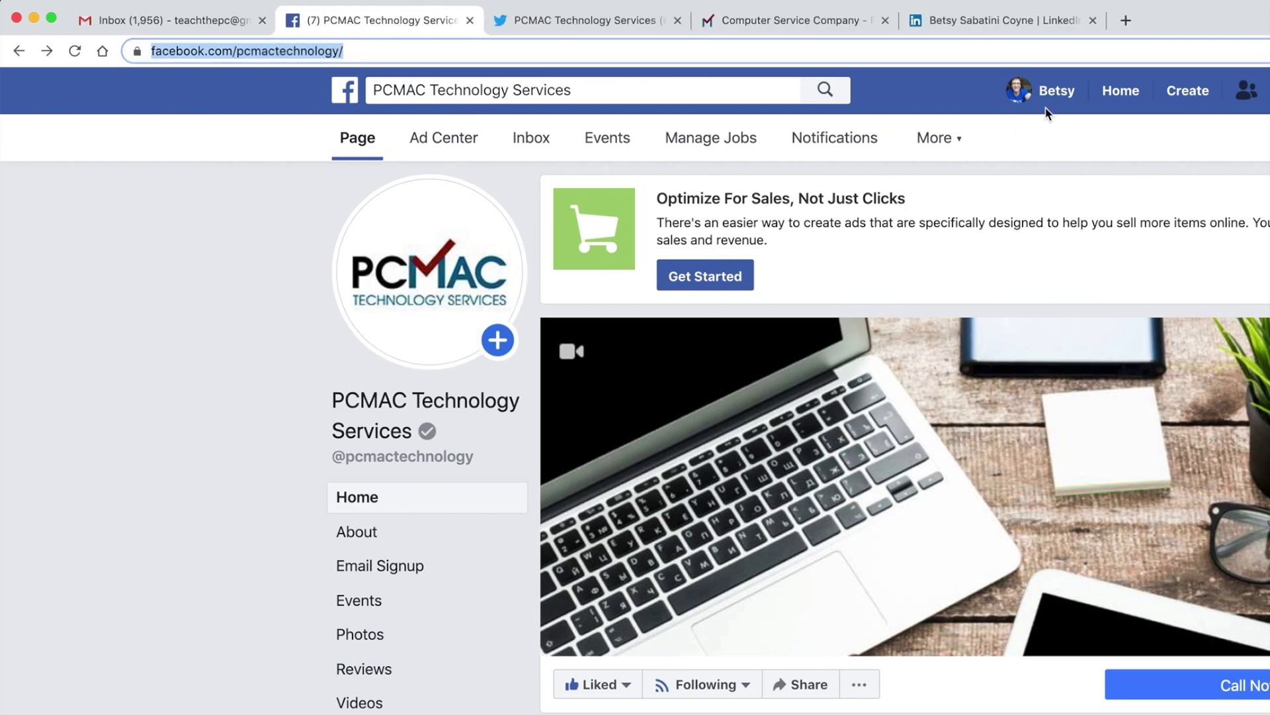
Browse the iPad/iPhone Clique group from the Facebook home feed, then go to the company website.
{"action": "left_click", "coordinate": [1130, 95]}
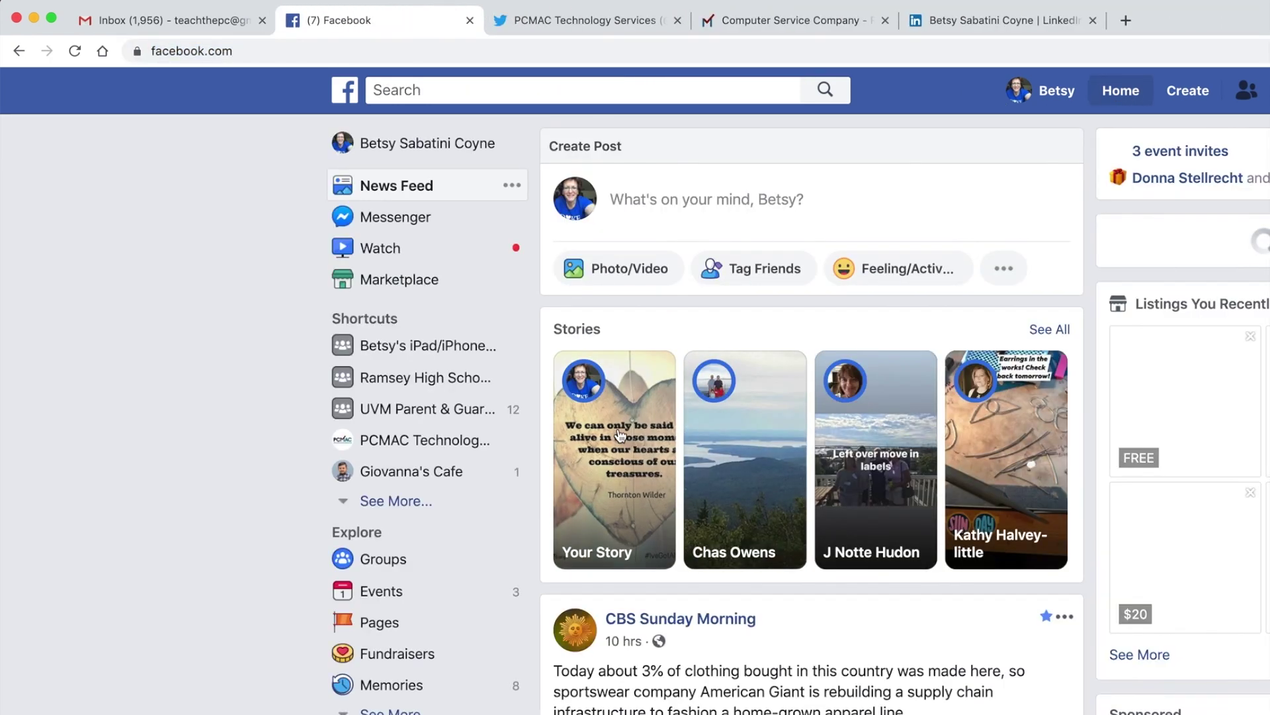
{"action": "left_click", "coordinate": [396, 347]}
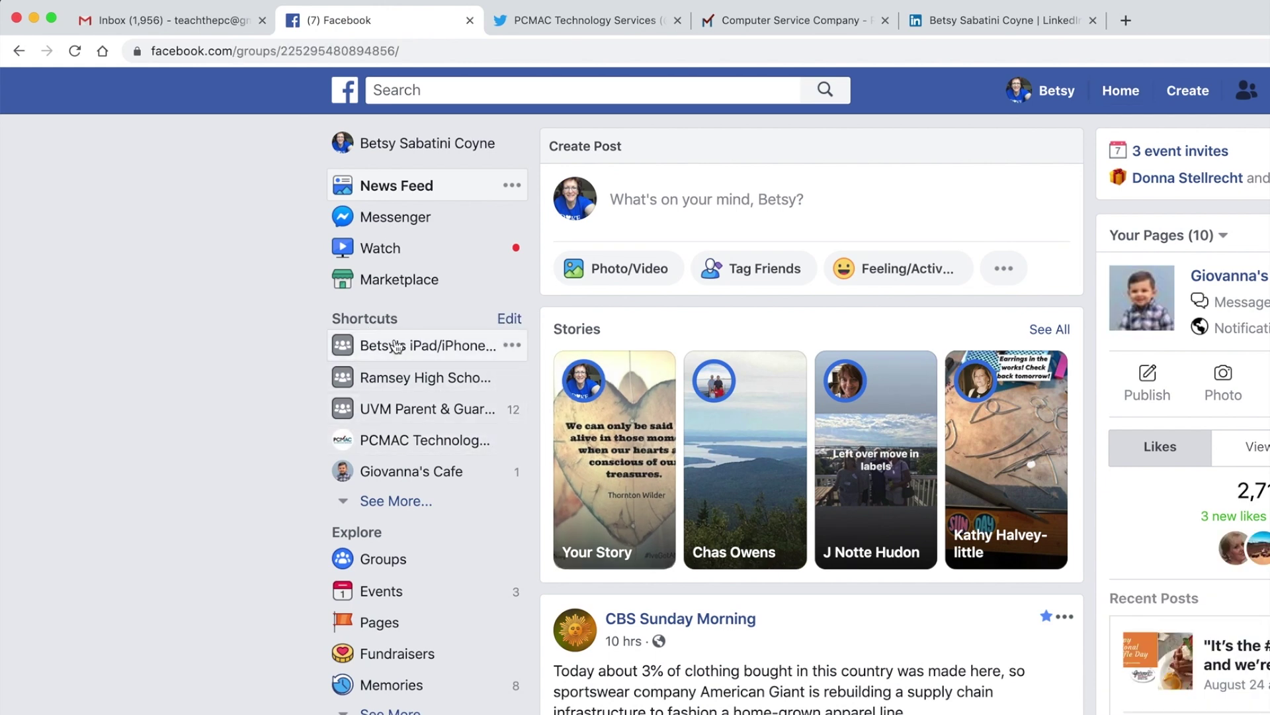
{"action": "scroll", "coordinate": [626, 360], "scroll_direction": "down", "scroll_amount": 3}
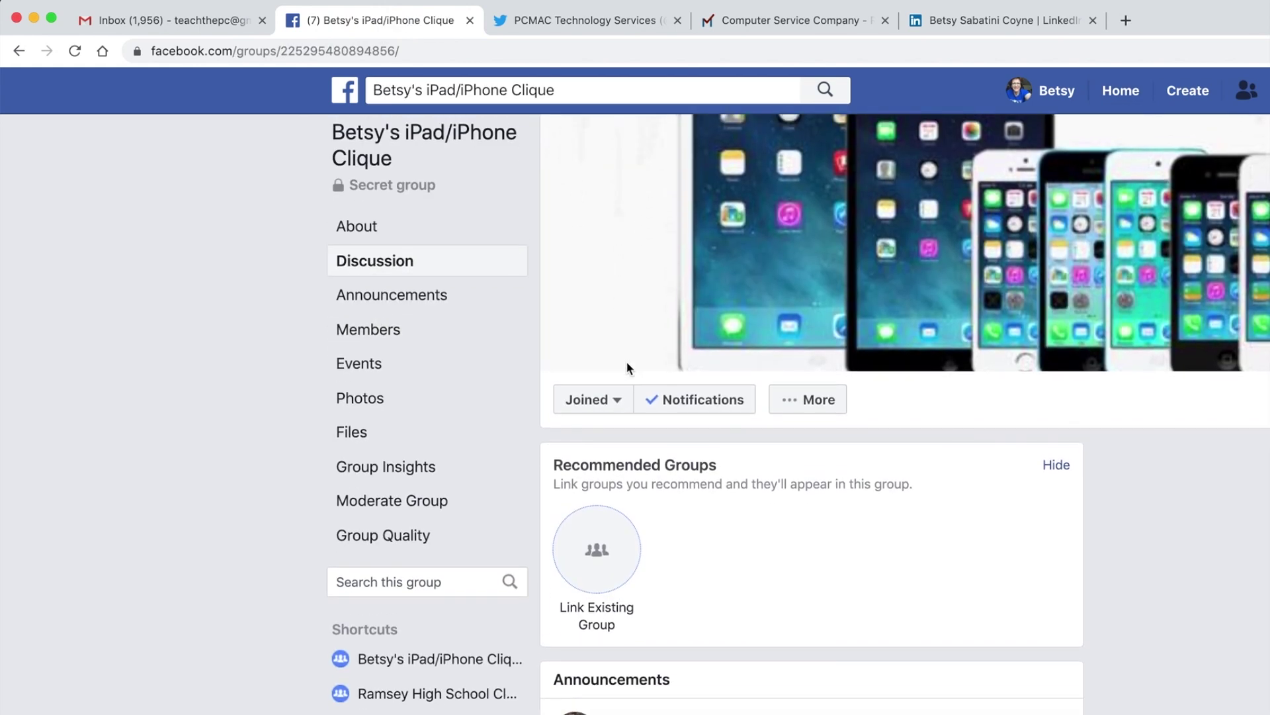
{"action": "scroll", "coordinate": [628, 367], "scroll_direction": "down", "scroll_amount": 3}
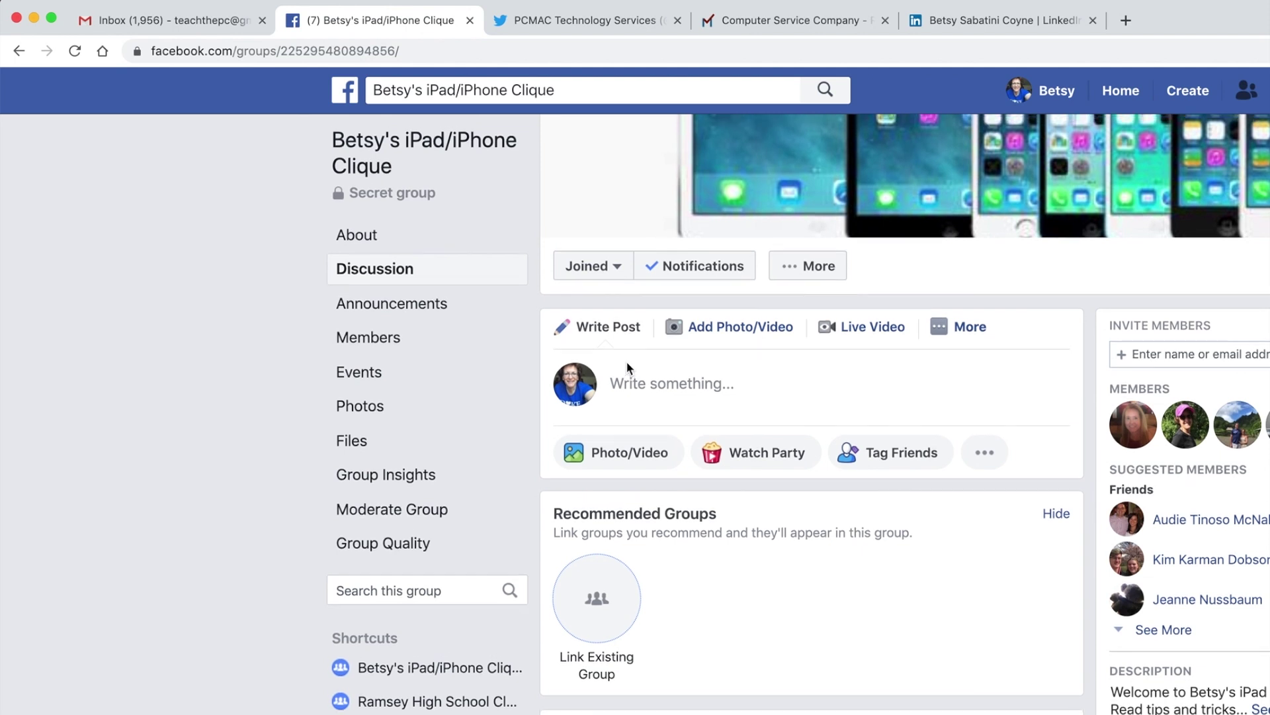
{"action": "scroll", "coordinate": [628, 367], "scroll_direction": "up", "scroll_amount": 3}
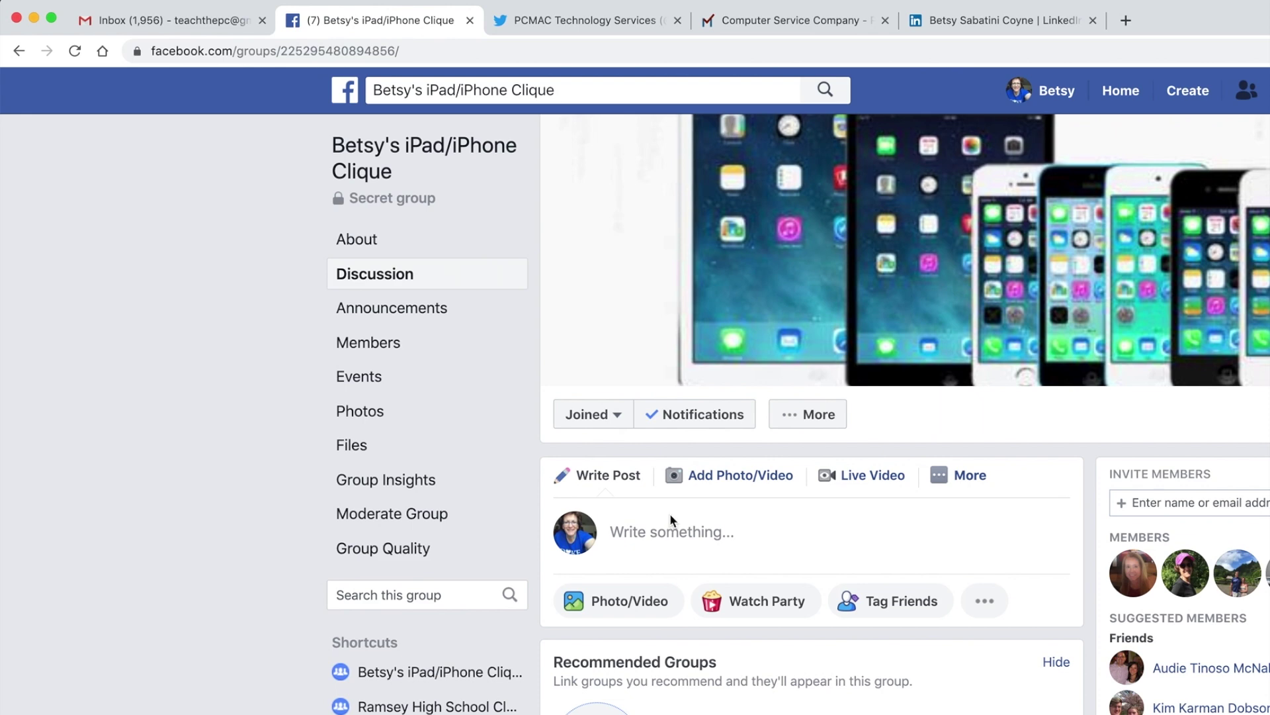
{"action": "left_click", "coordinate": [768, 25]}
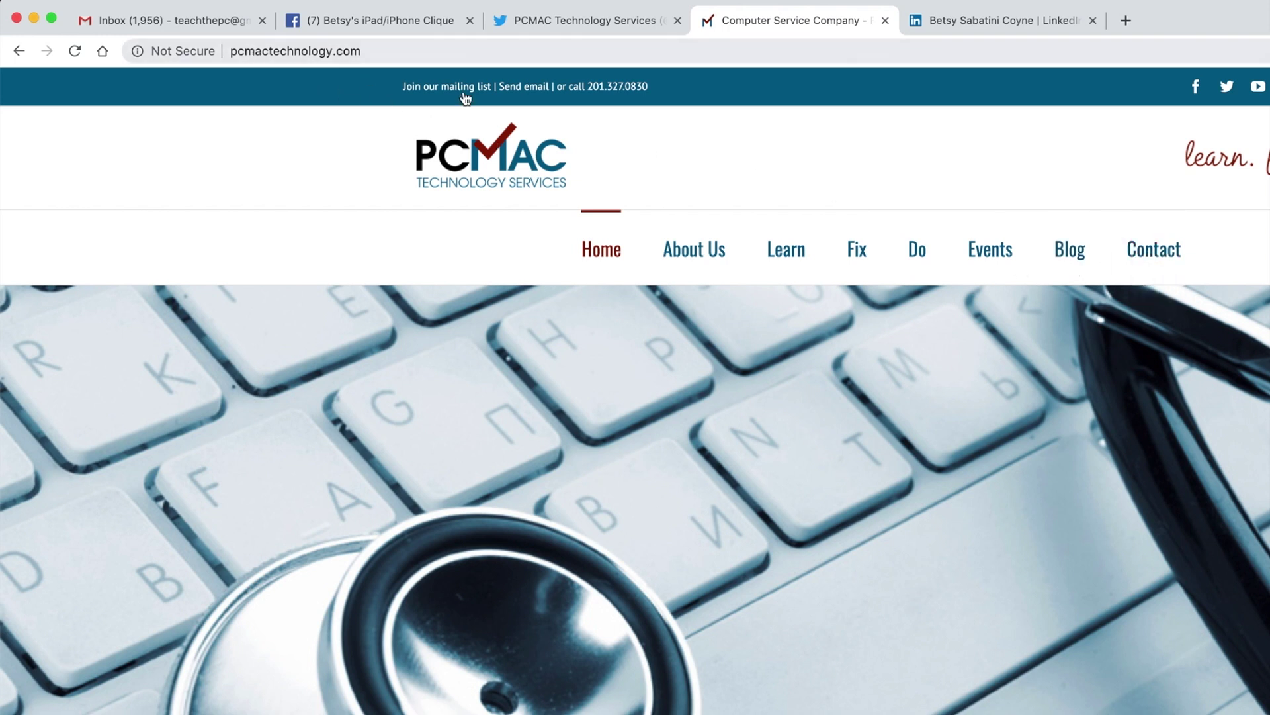
View the website's Contact page, then return to the Facebook group and start a new post.
{"action": "left_click", "coordinate": [1153, 255]}
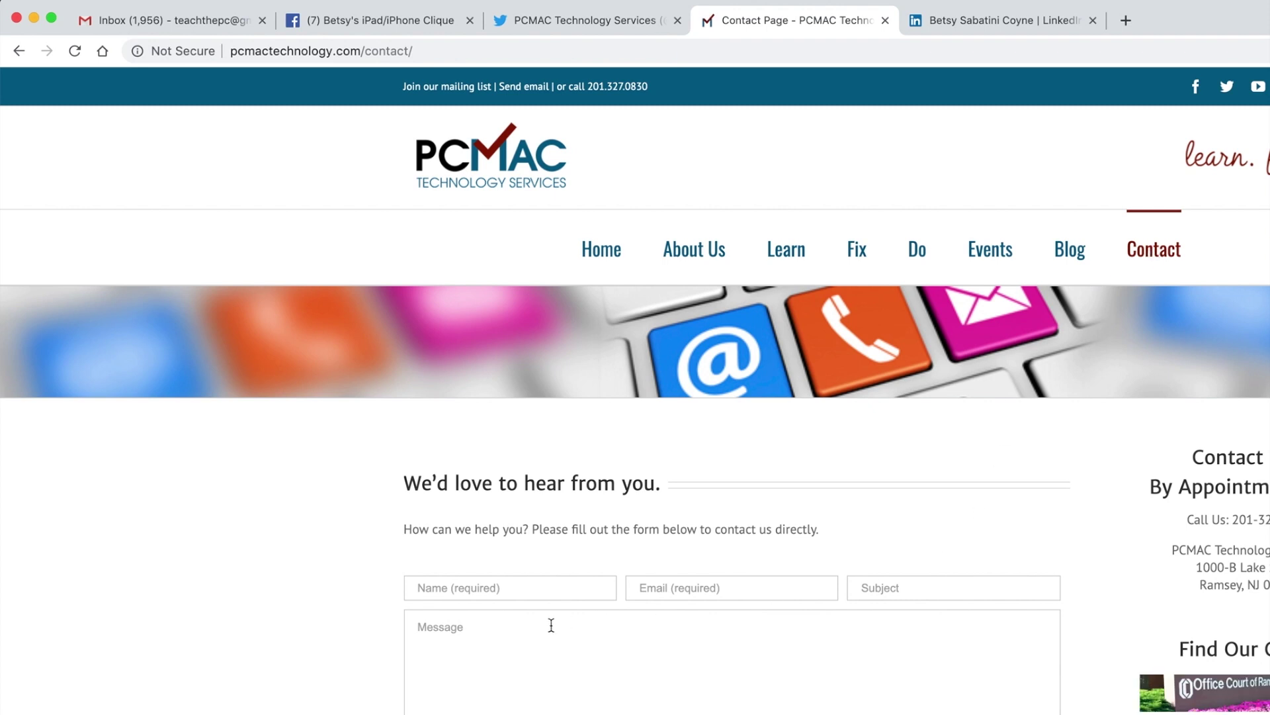
{"action": "scroll", "coordinate": [562, 649], "scroll_direction": "down", "scroll_amount": 2}
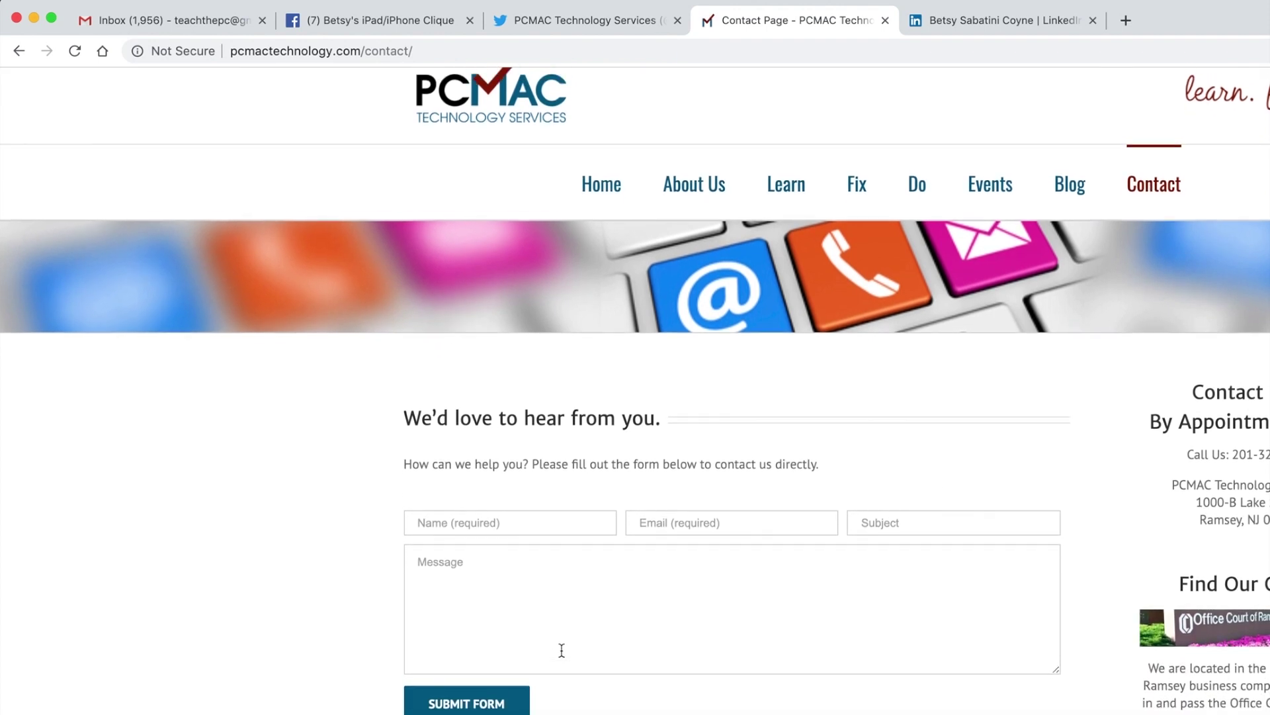
{"action": "scroll", "coordinate": [562, 651], "scroll_direction": "up", "scroll_amount": 1}
{"action": "scroll", "coordinate": [562, 650], "scroll_direction": "up", "scroll_amount": 2}
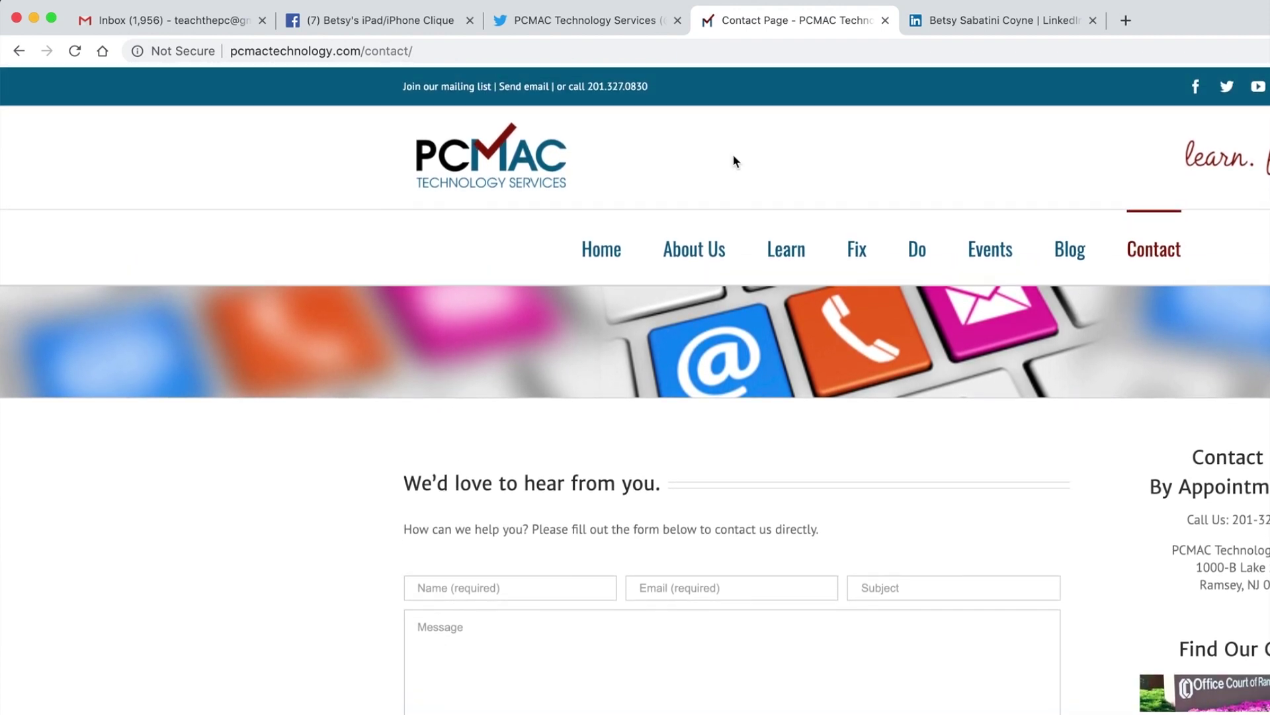
{"action": "left_click", "coordinate": [379, 21]}
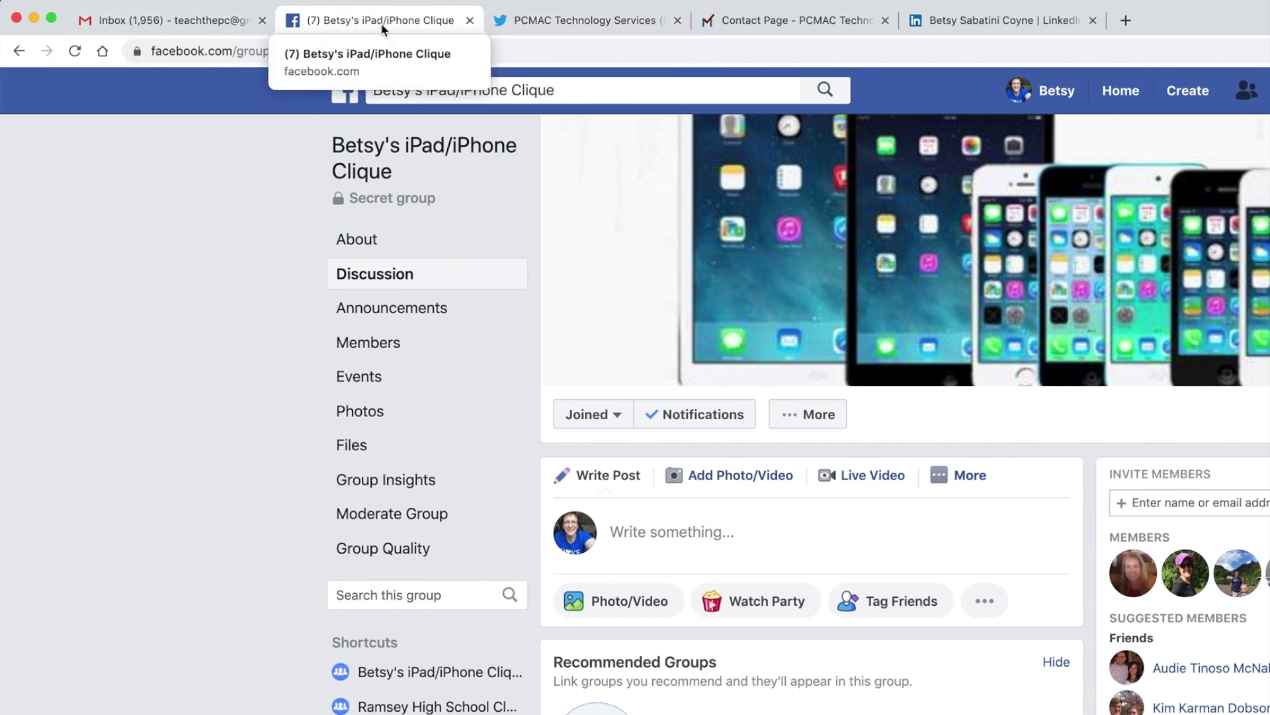
{"action": "left_click", "coordinate": [682, 532]}
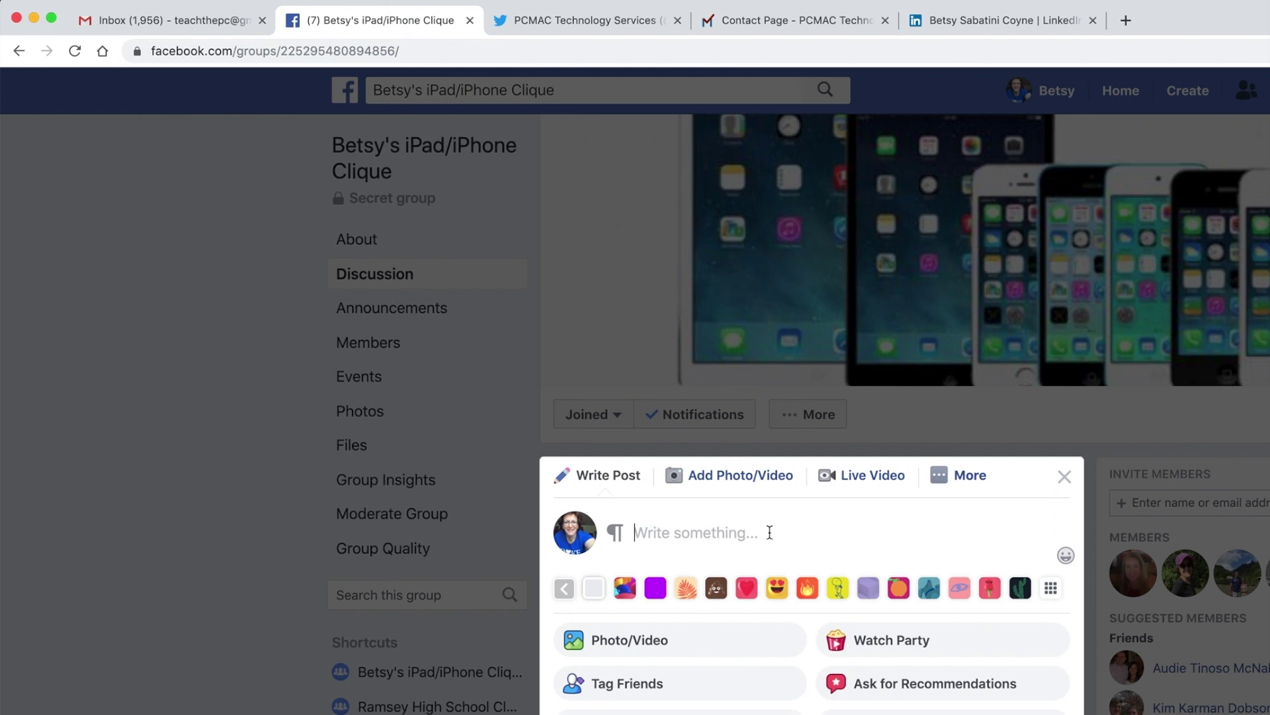
Write 'Please follow this link to purchase my book:' in the group post, followed by a blank line.
{"action": "type", "text": "Plesse"}
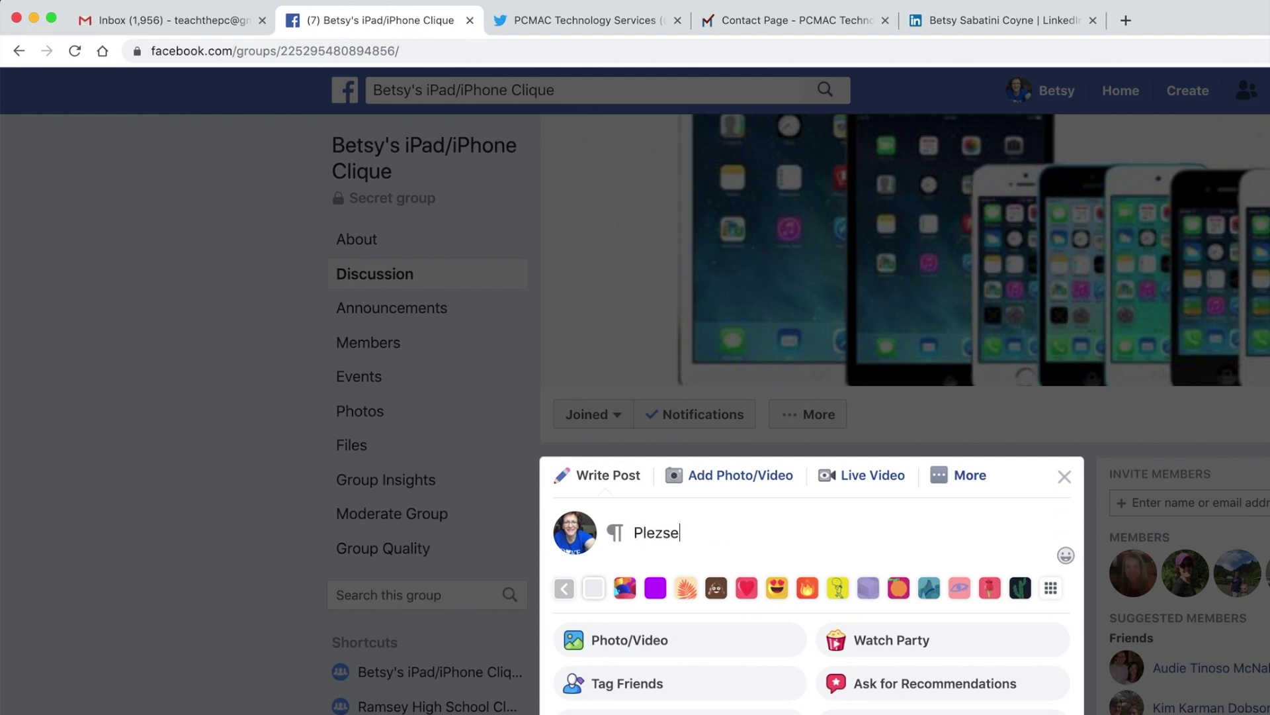
{"action": "key", "text": "BackSpace"}
{"action": "key", "text": "BackSpace"}
{"action": "key", "text": "BackSpace"}
{"action": "type", "text": "as"}
{"action": "key", "text": "BackSpace"}
{"action": "key", "text": "BackSpace"}
{"action": "type", "text": "ase follow this link"}
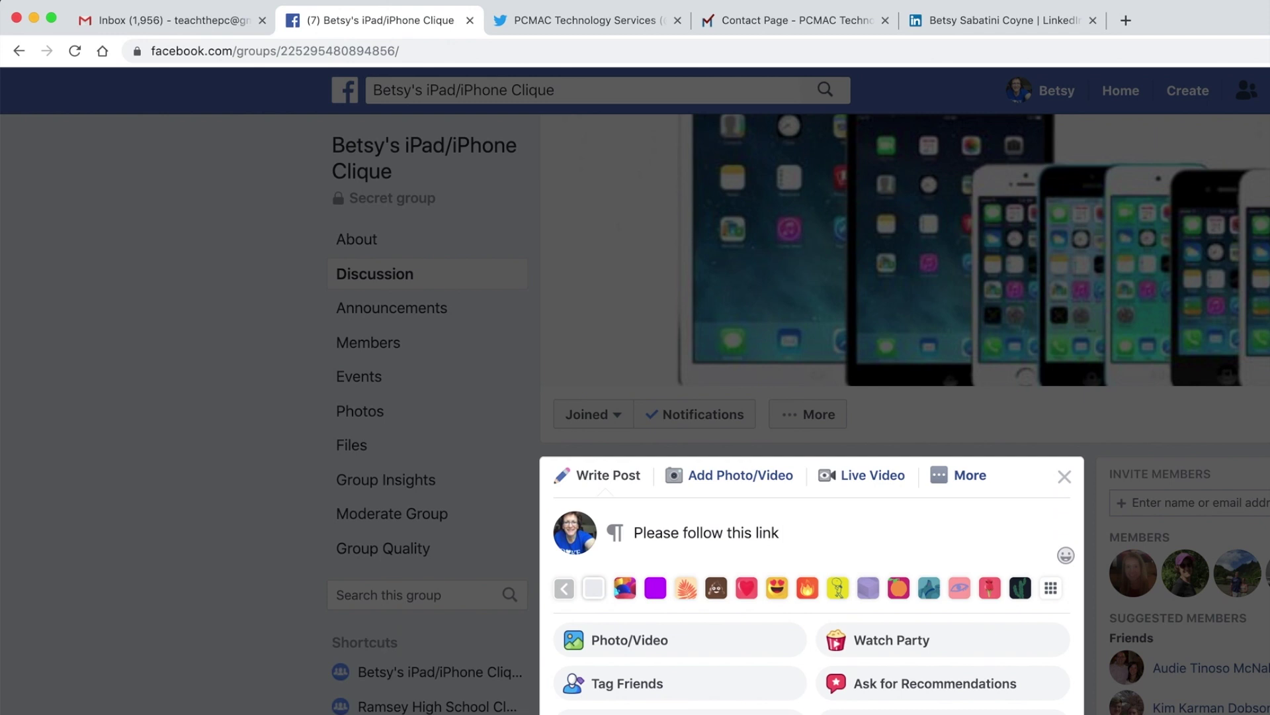
{"action": "type", "text": "to purchase my"}
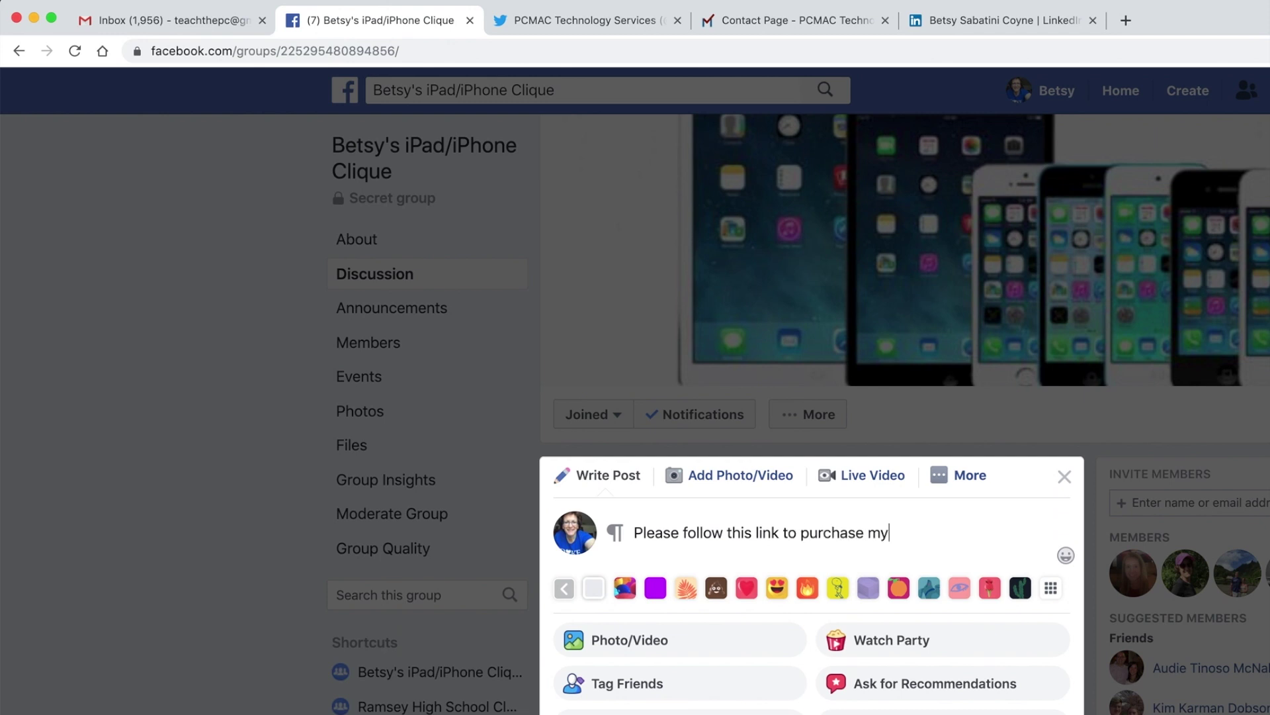
{"action": "type", "text": " book:"}
{"action": "key", "text": "Return"}
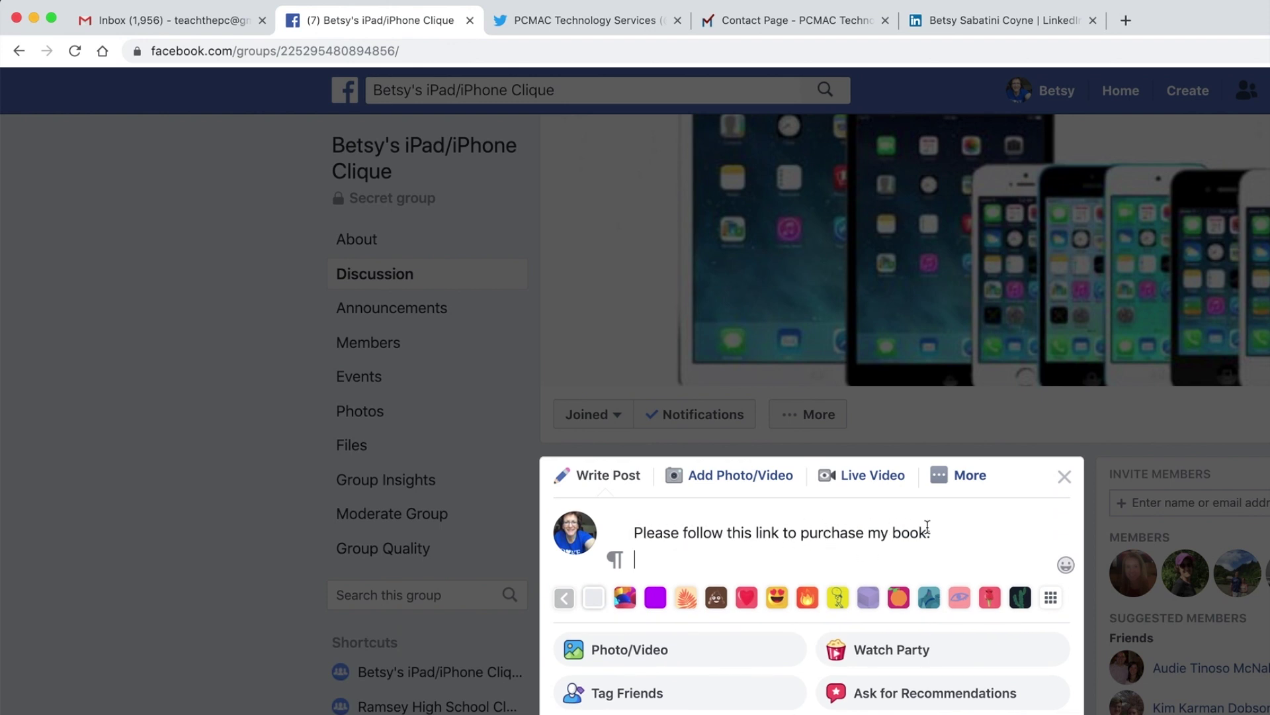
{"action": "left_click", "coordinate": [625, 564]}
{"action": "left_click", "coordinate": [613, 560]}
{"action": "left_click", "coordinate": [611, 559]}
{"action": "right_click", "coordinate": [645, 560]}
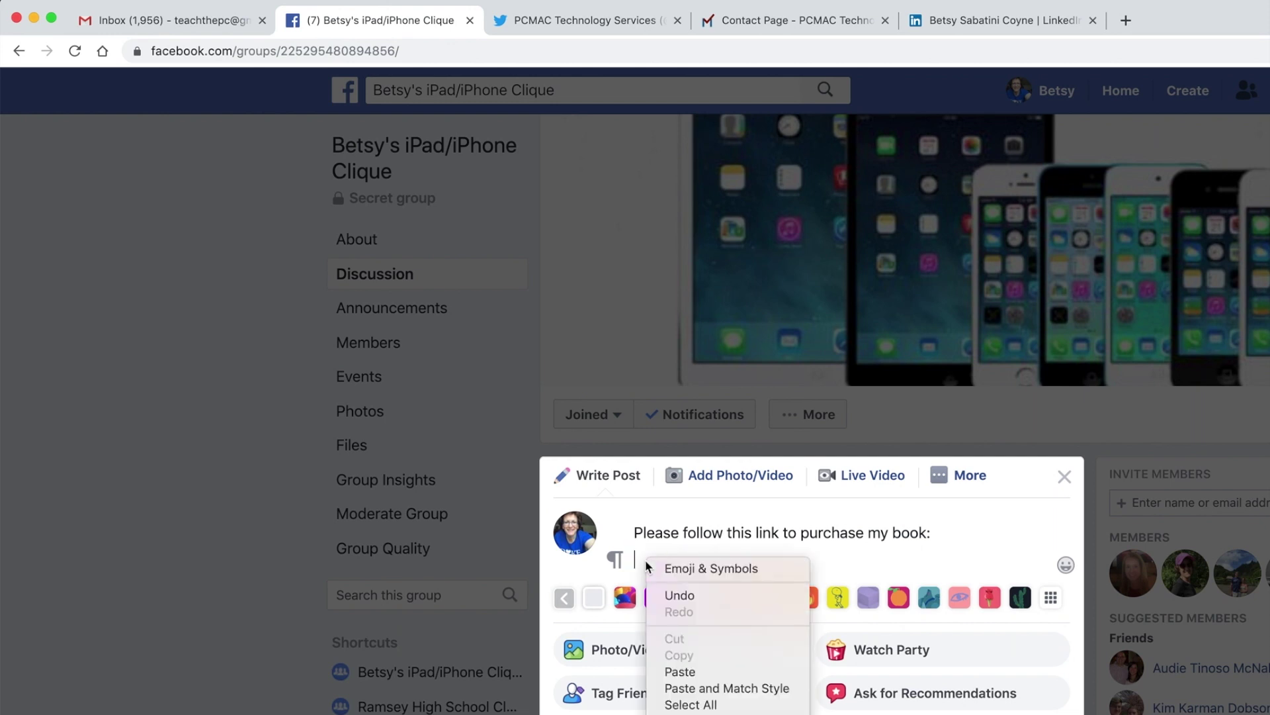
{"action": "left_click", "coordinate": [682, 672]}
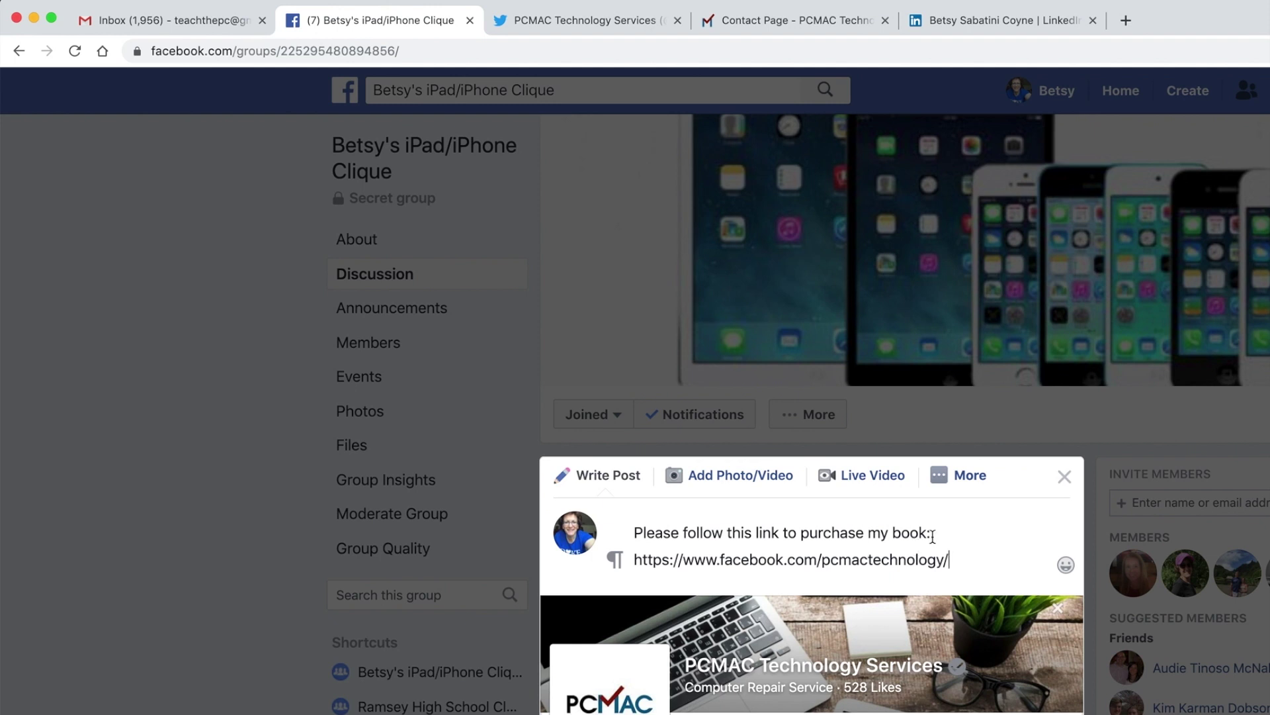
{"action": "scroll", "coordinate": [934, 527], "scroll_direction": "up", "scroll_amount": 1}
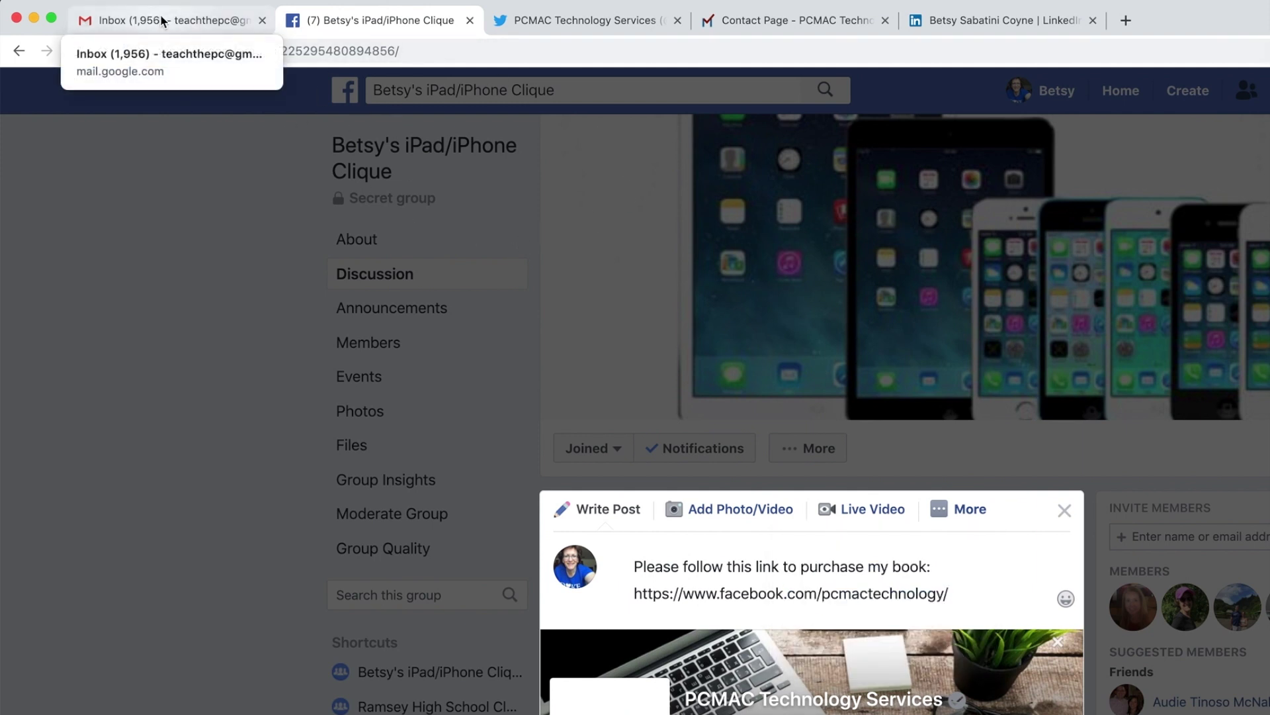
{"action": "left_click", "coordinate": [568, 23]}
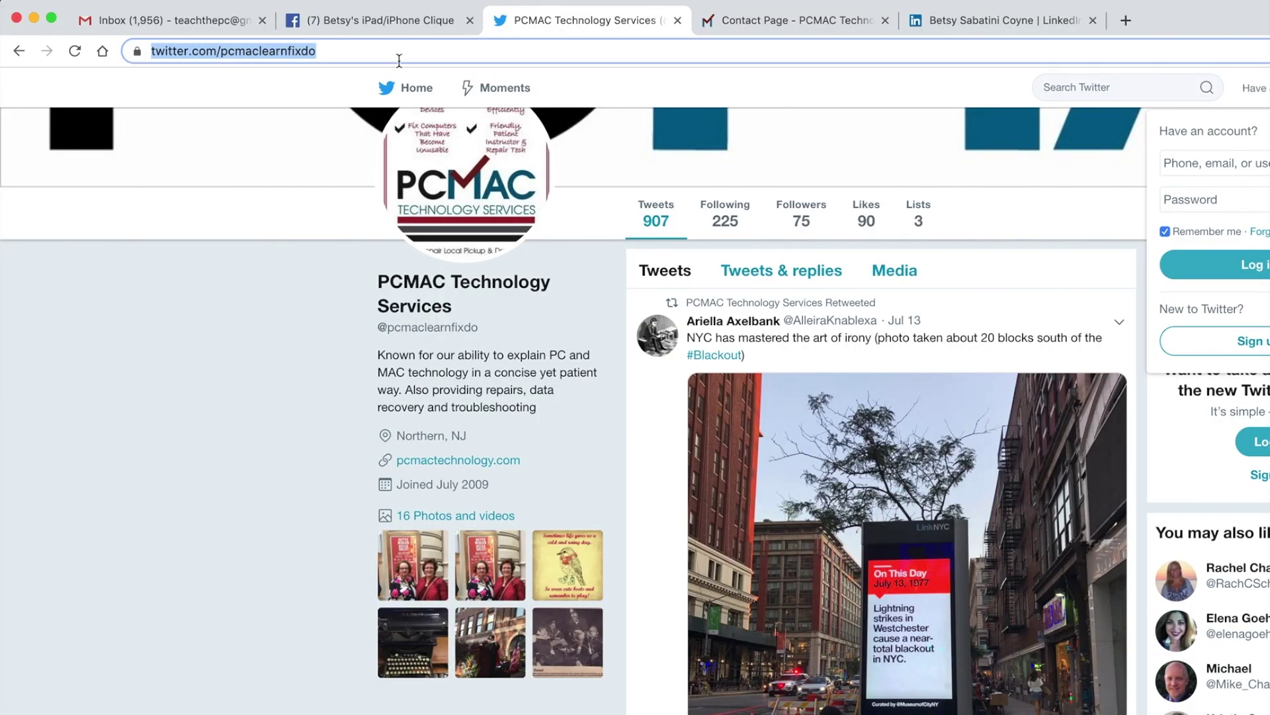
Search YouTube for 'pcmac technology services', open the PCMAC channel and play its URL video.
{"action": "type", "text": "google.com"}
{"action": "key", "text": "Return"}
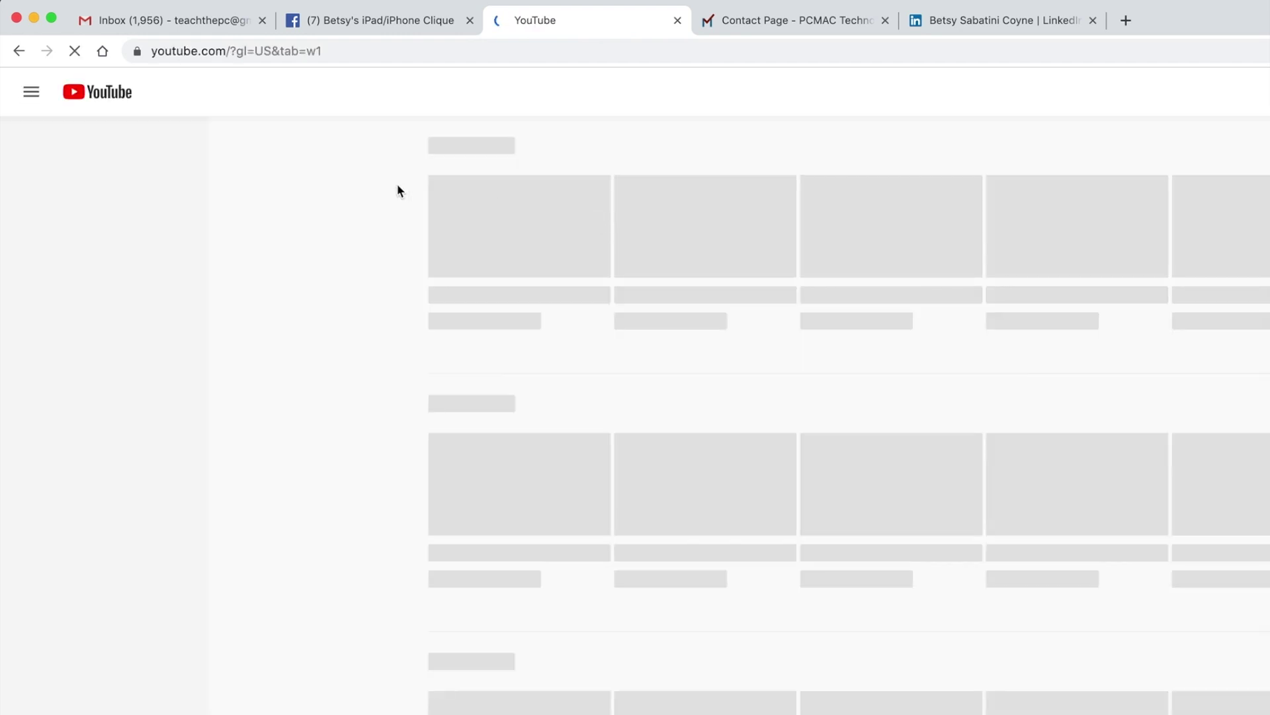
{"action": "left_click", "coordinate": [636, 92]}
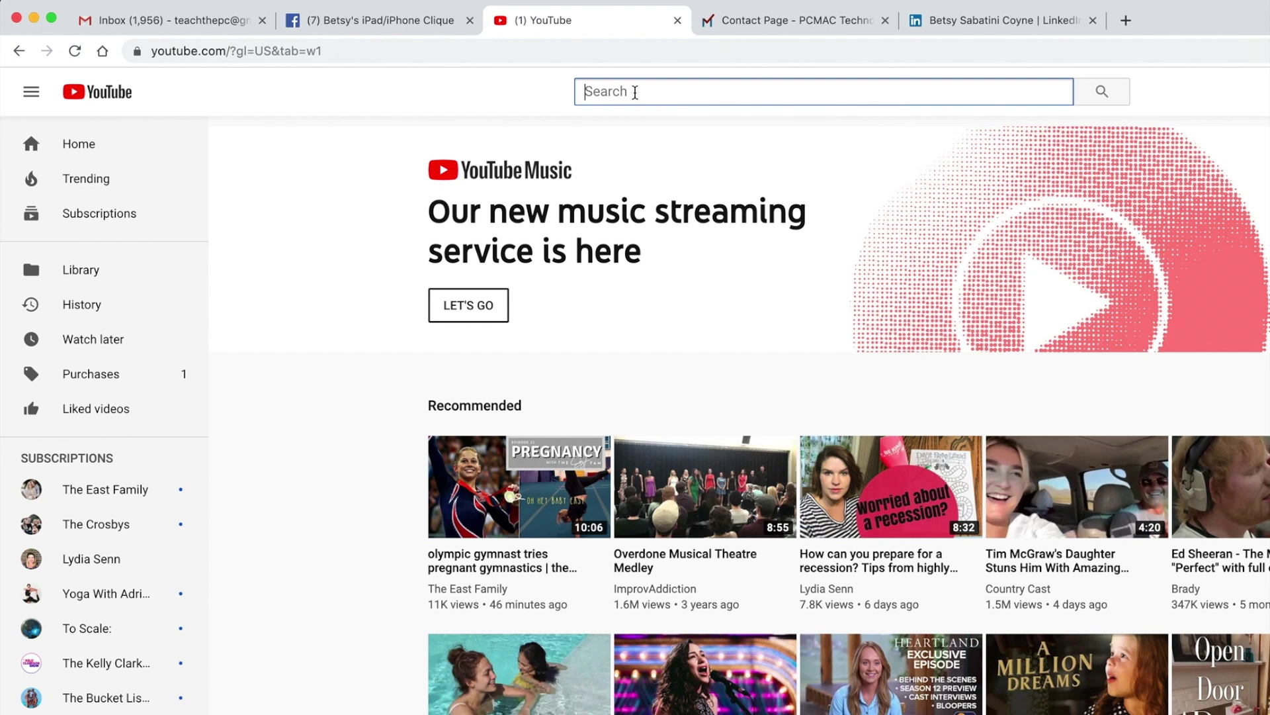
{"action": "type", "text": "pcmac t"}
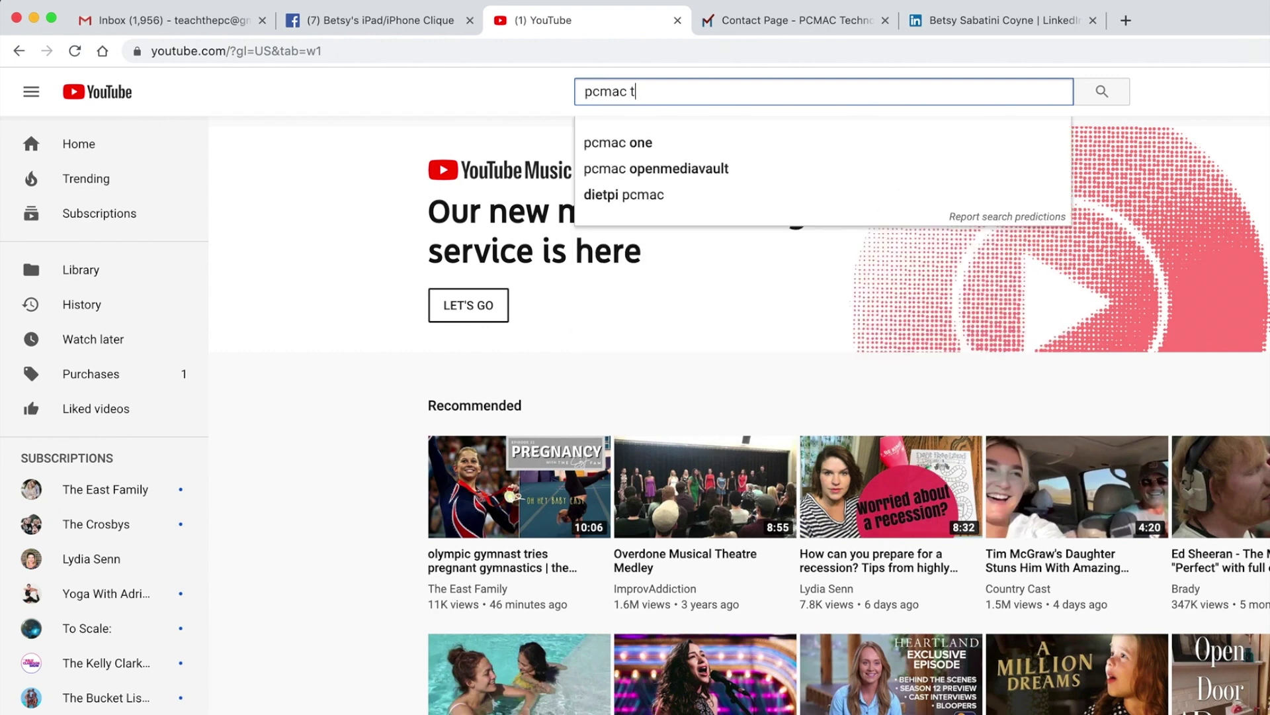
{"action": "type", "text": "echnology services"}
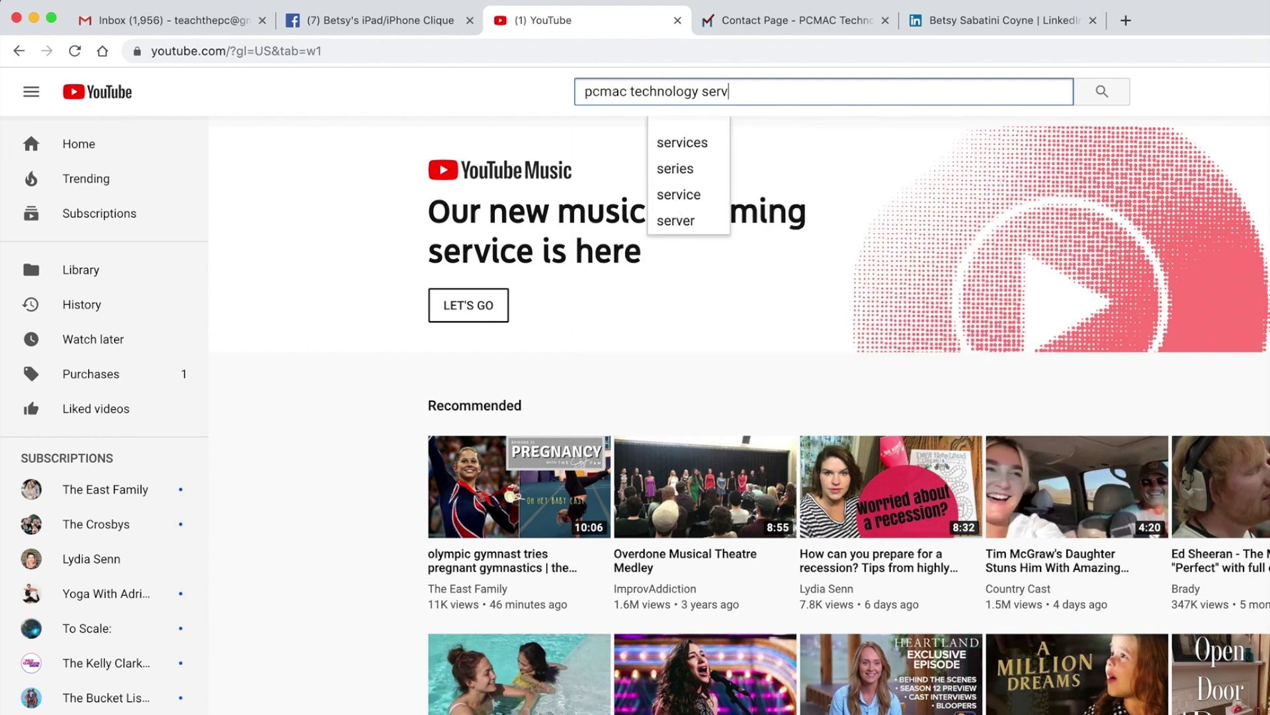
{"action": "key", "text": "Return"}
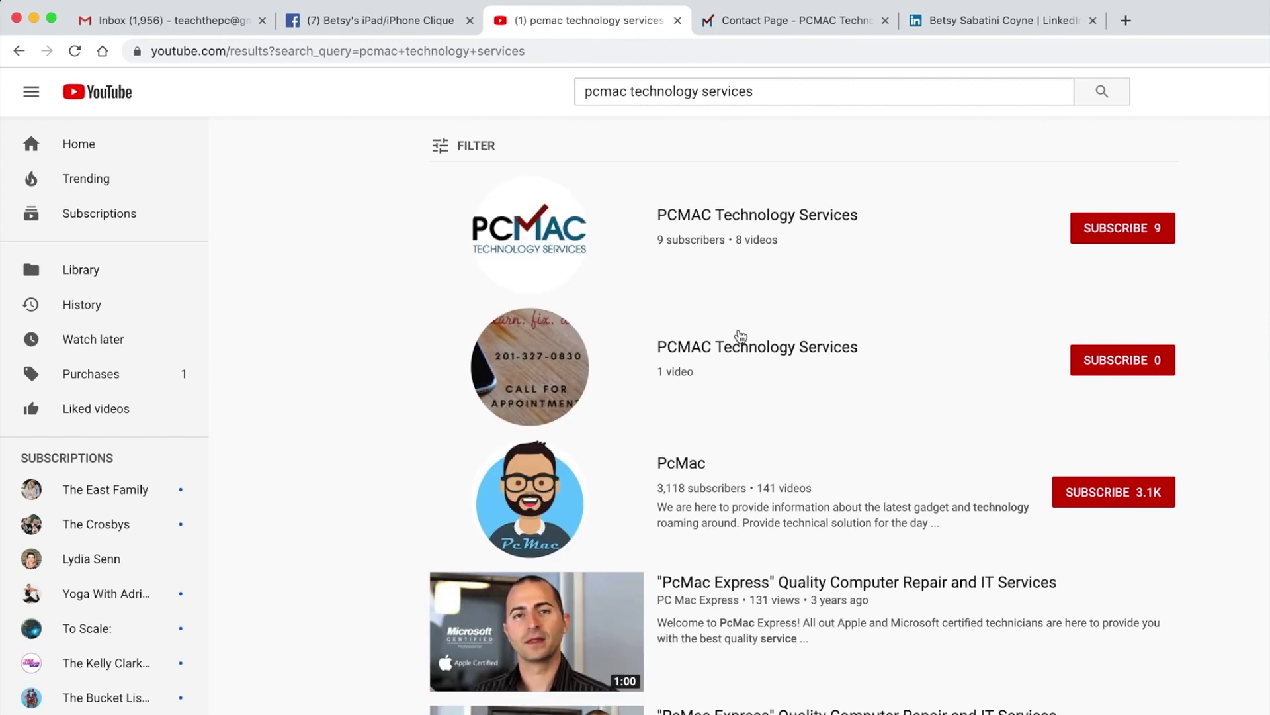
{"action": "left_click", "coordinate": [700, 219]}
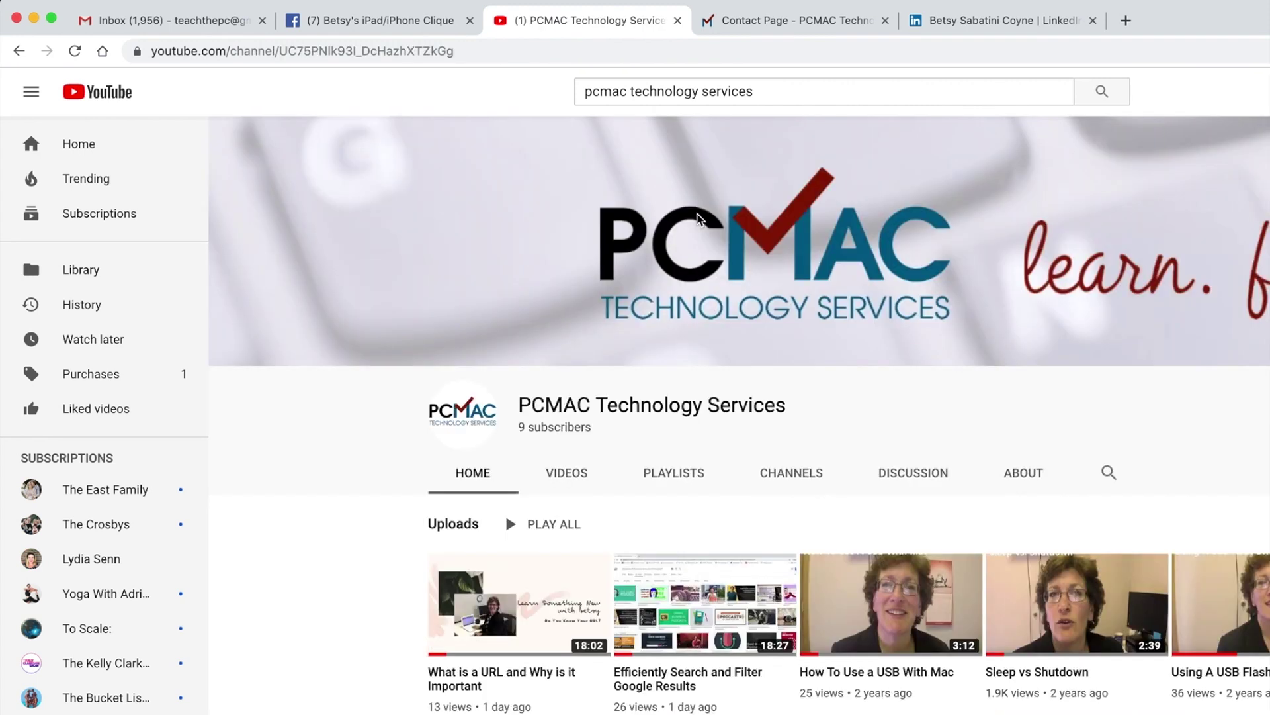
{"action": "left_click", "coordinate": [493, 609]}
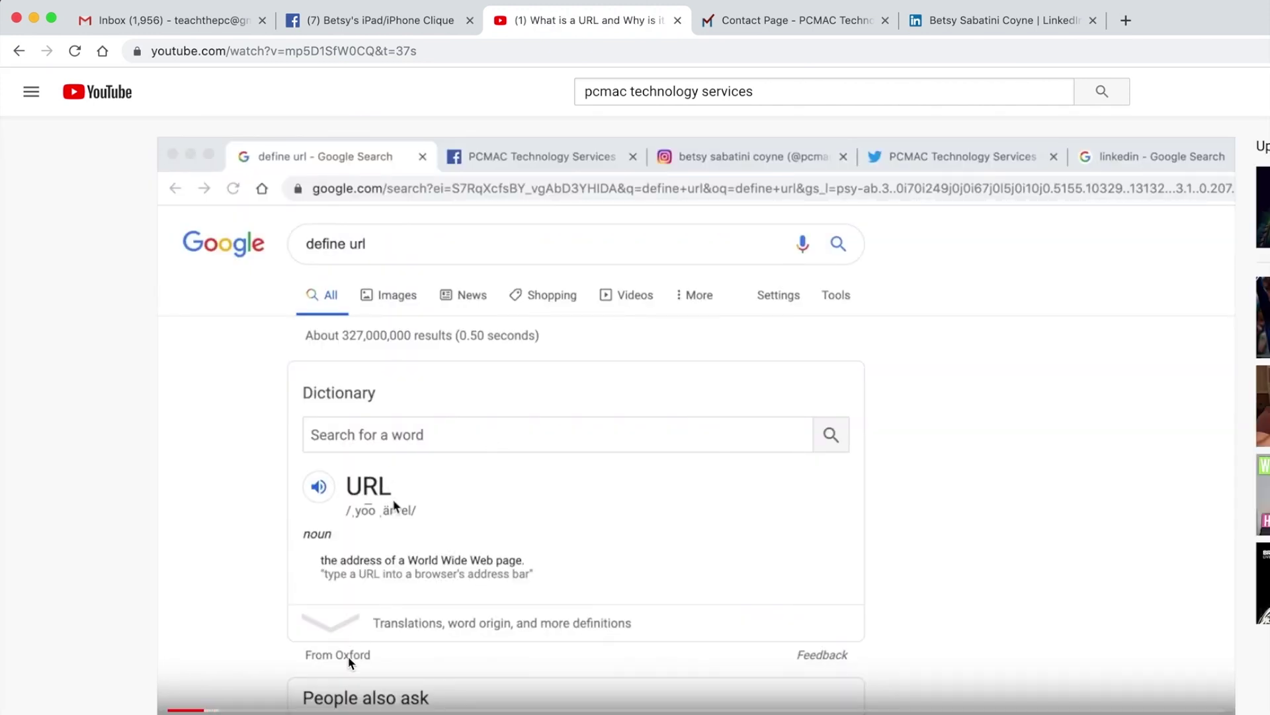
Pause 'What is a URL and Why is it Important' and select its address-bar URL.
{"action": "left_click", "coordinate": [199, 706]}
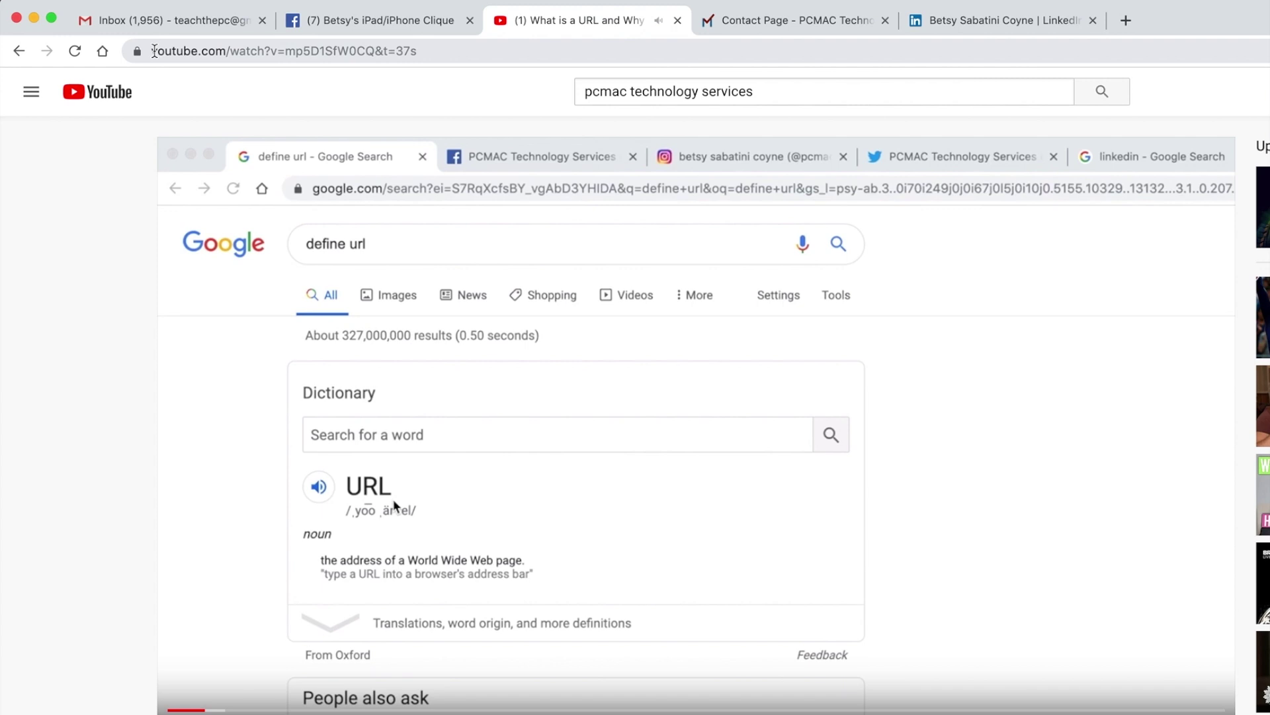
{"action": "left_click_drag", "start_coordinate": [154, 51], "coordinate": [421, 56]}
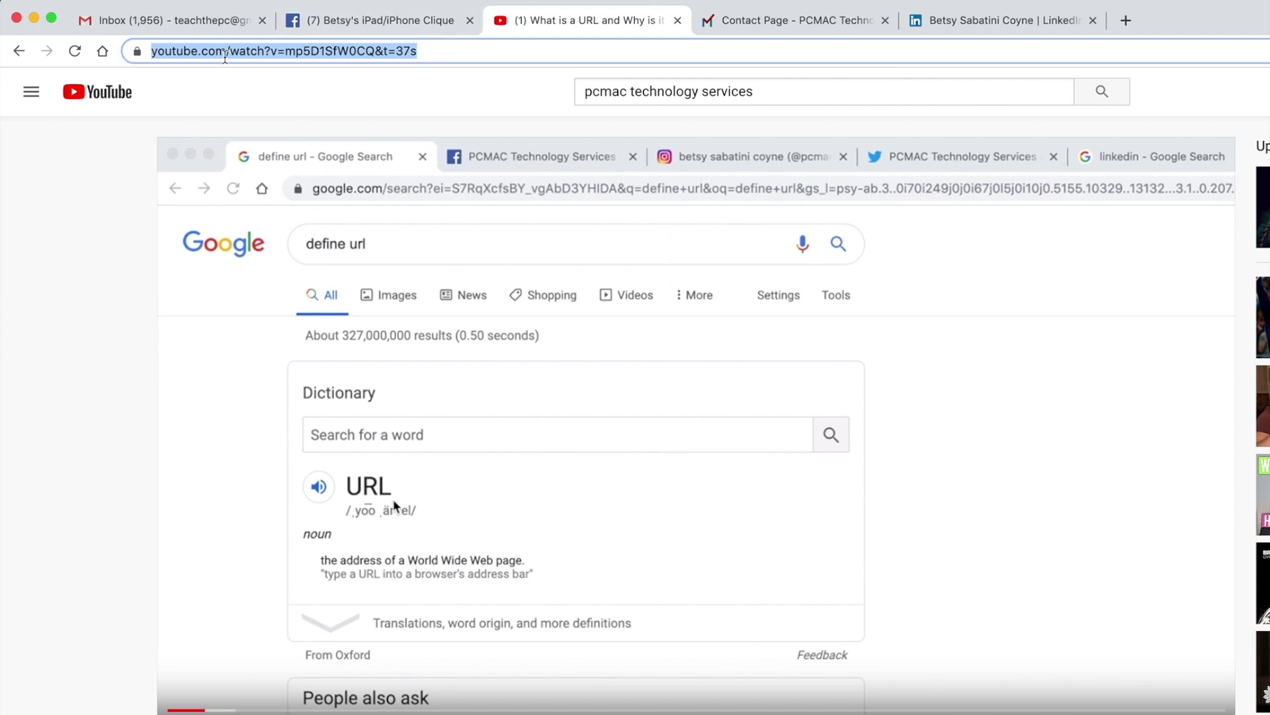
{"action": "scroll", "coordinate": [570, 371], "scroll_direction": "down", "scroll_amount": 3}
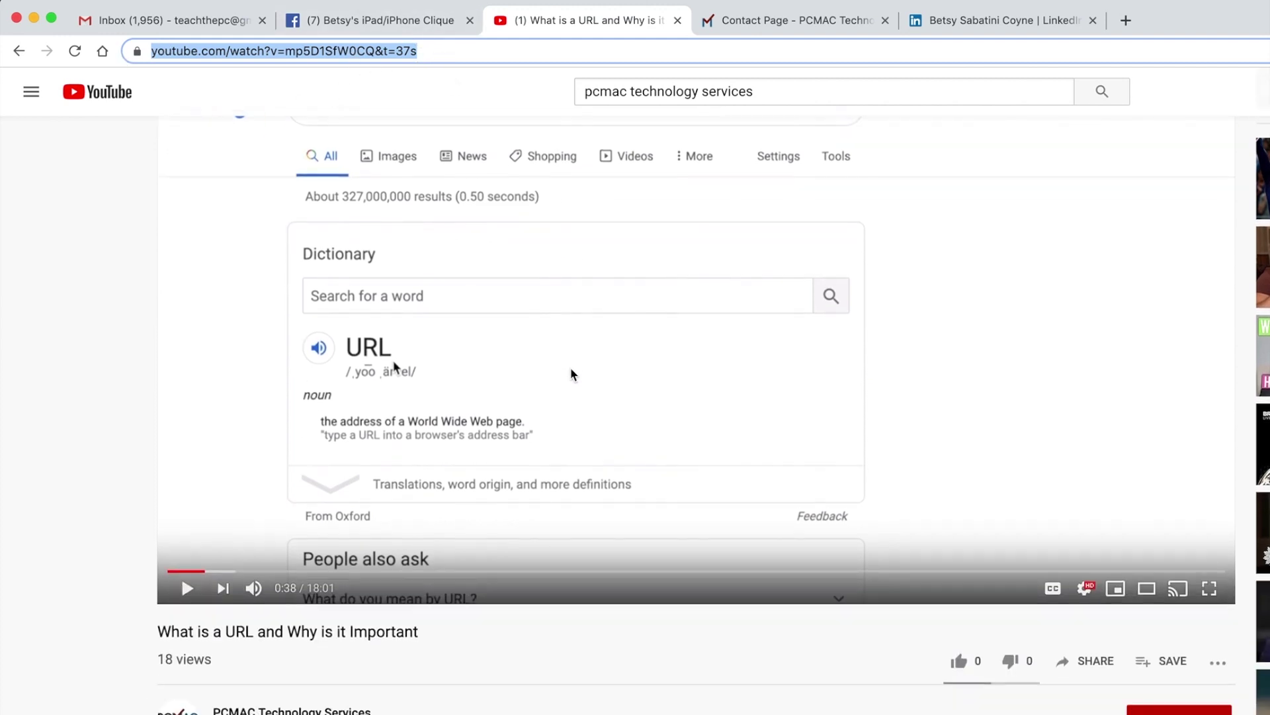
{"action": "scroll", "coordinate": [573, 375], "scroll_direction": "down", "scroll_amount": 2}
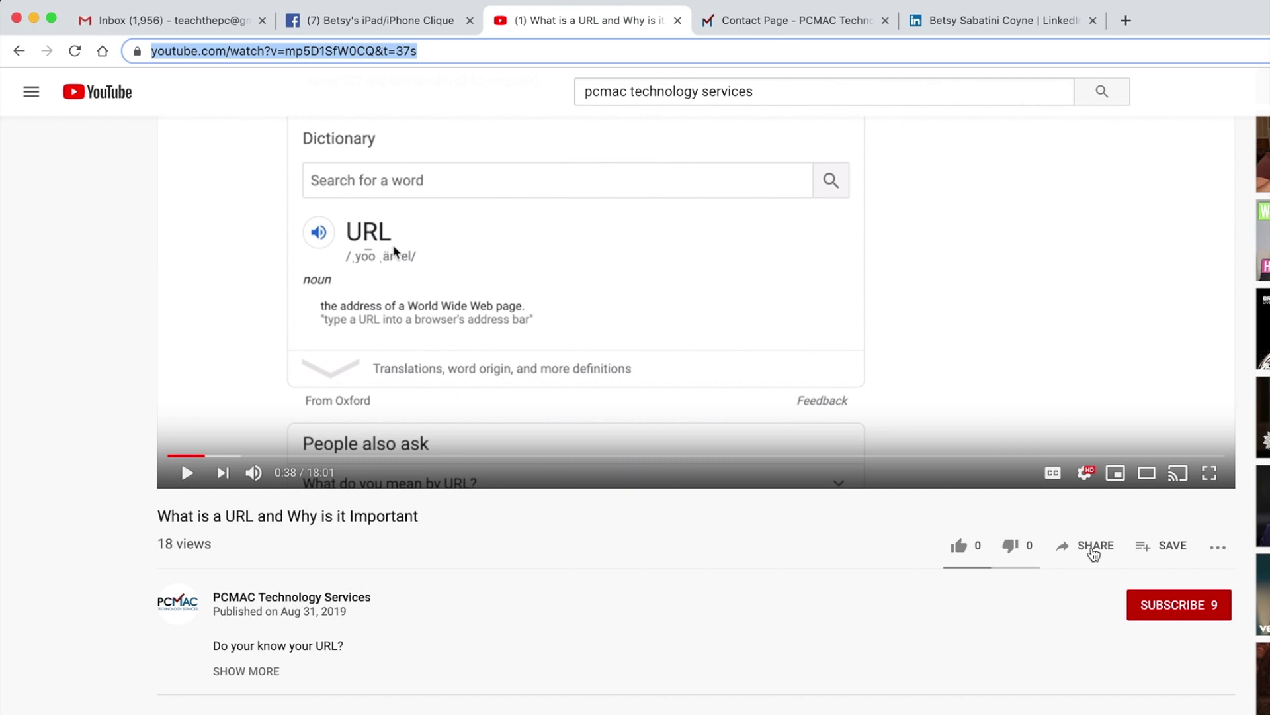
{"action": "left_click", "coordinate": [1096, 551]}
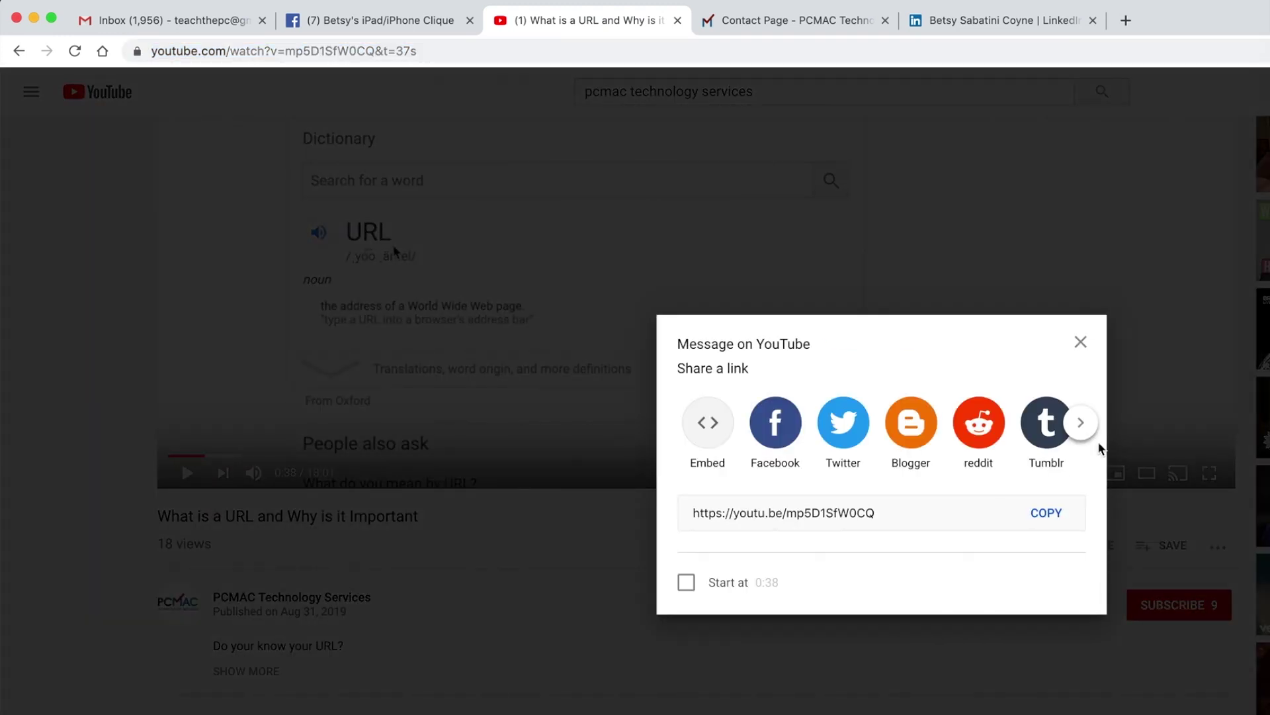
{"action": "left_click", "coordinate": [1080, 344]}
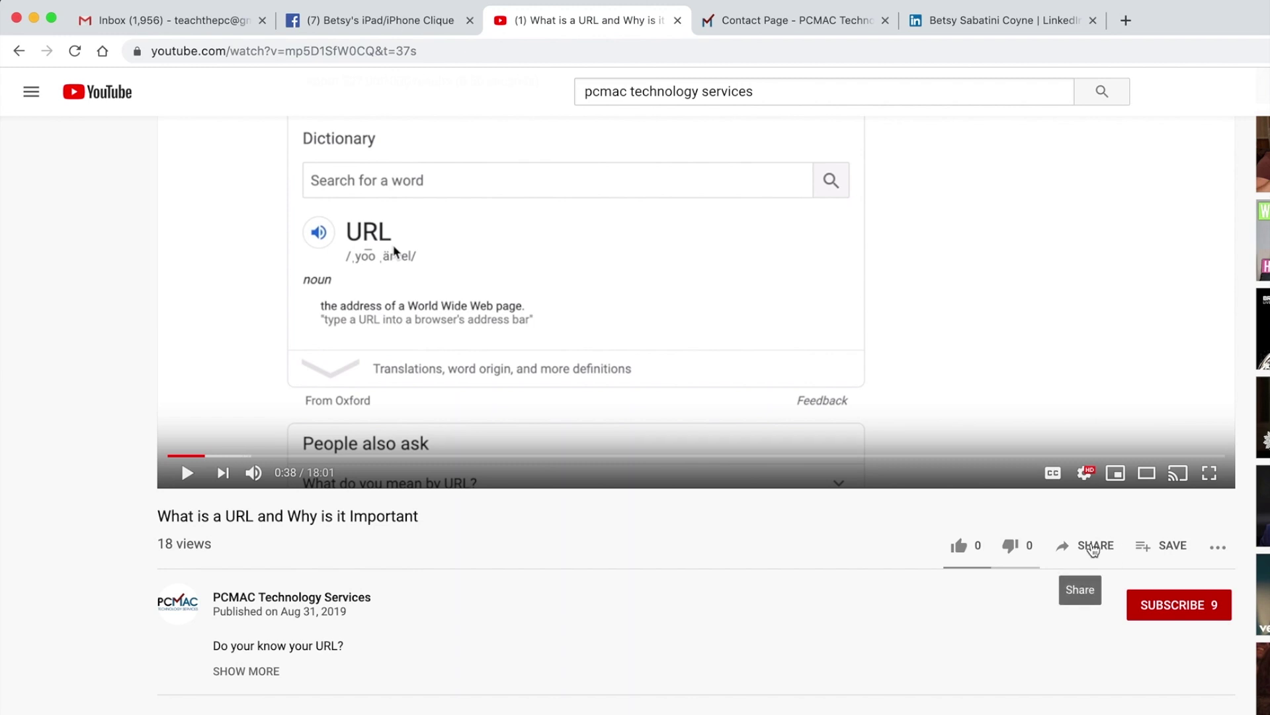
{"action": "left_click", "coordinate": [1093, 546]}
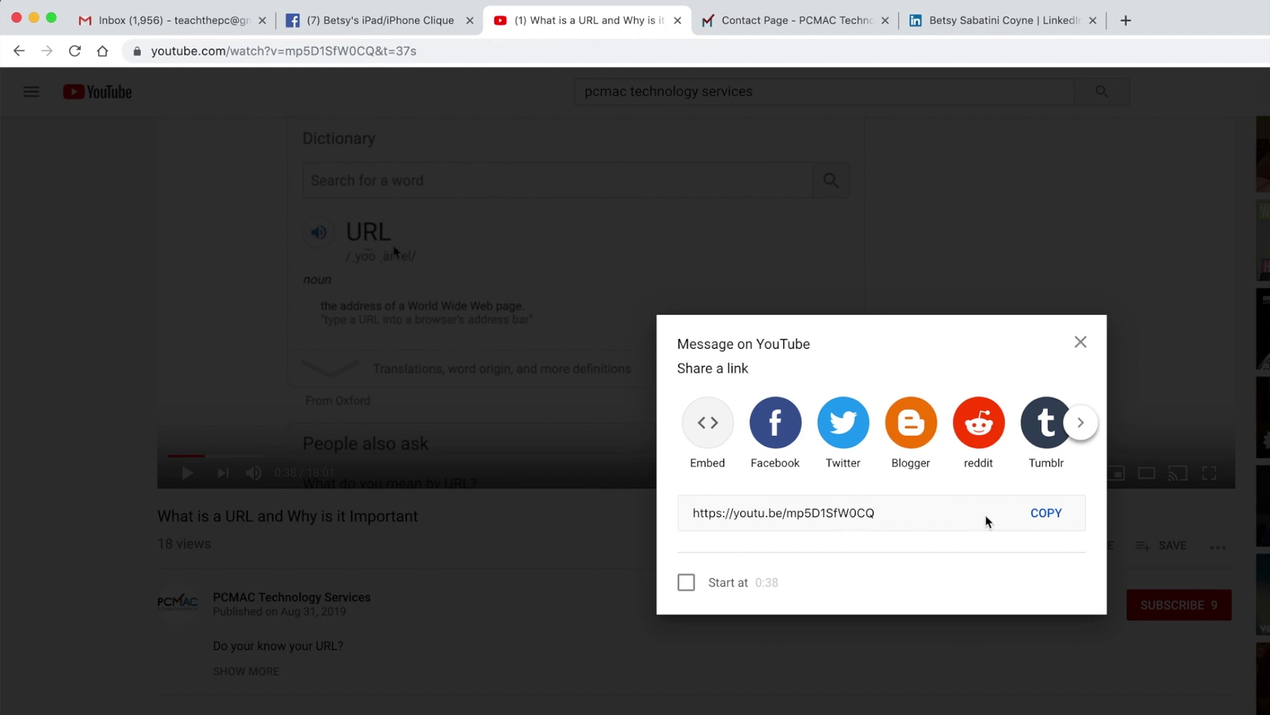
{"action": "left_click", "coordinate": [1046, 516]}
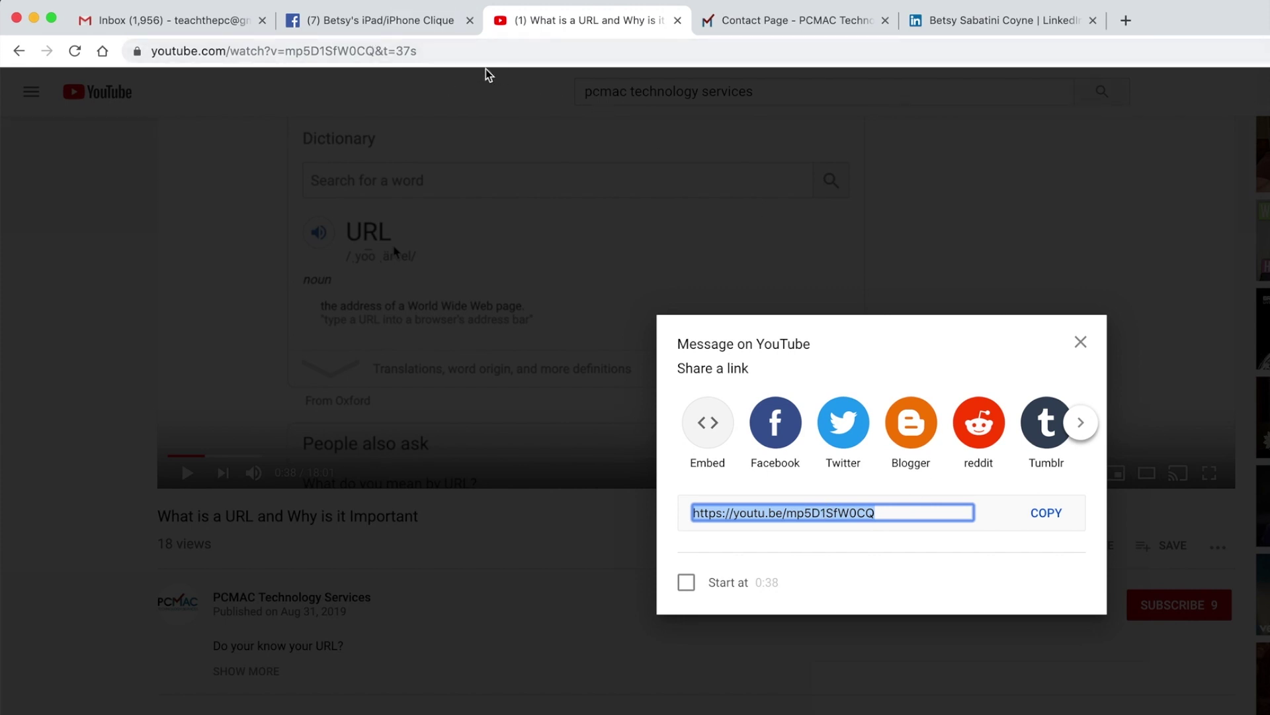
{"action": "left_click", "coordinate": [371, 21]}
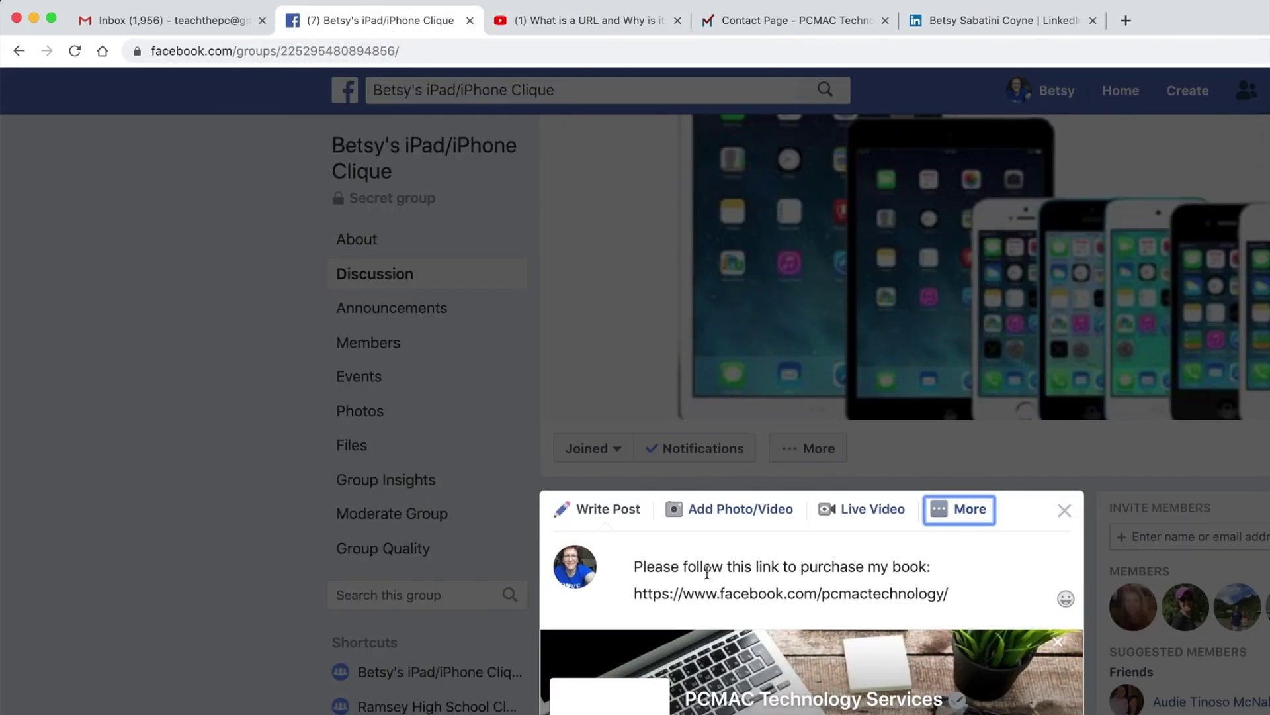
Reword the post to 'Please watch this great video tutorial'.
{"action": "scroll", "coordinate": [706, 571], "scroll_direction": "down", "scroll_amount": 1}
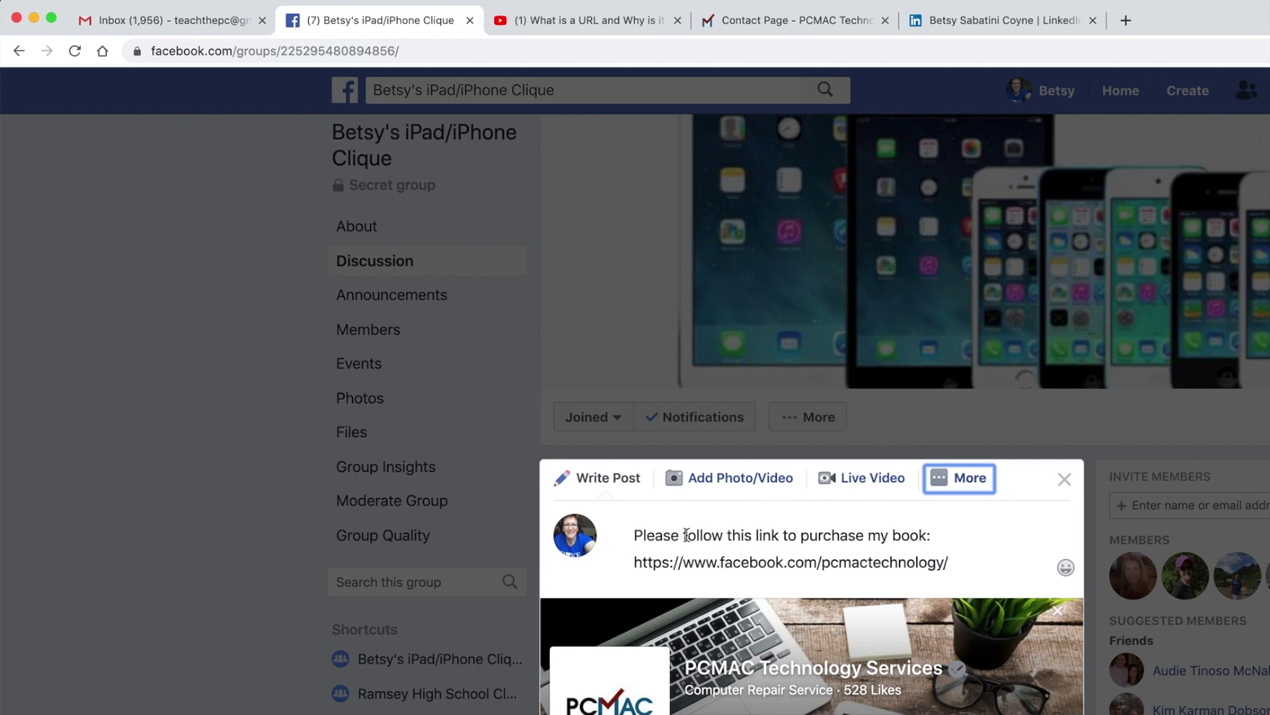
{"action": "left_click_drag", "start_coordinate": [683, 534], "coordinate": [947, 532]}
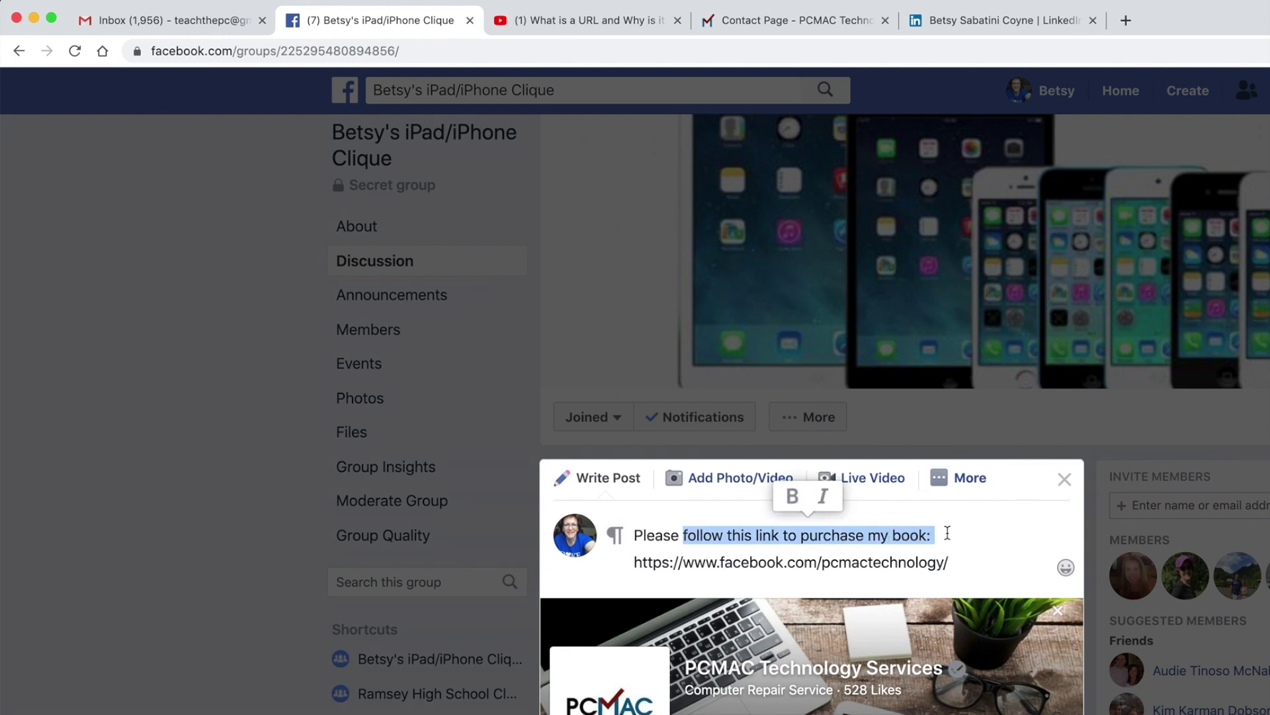
{"action": "type", "text": "watch this"}
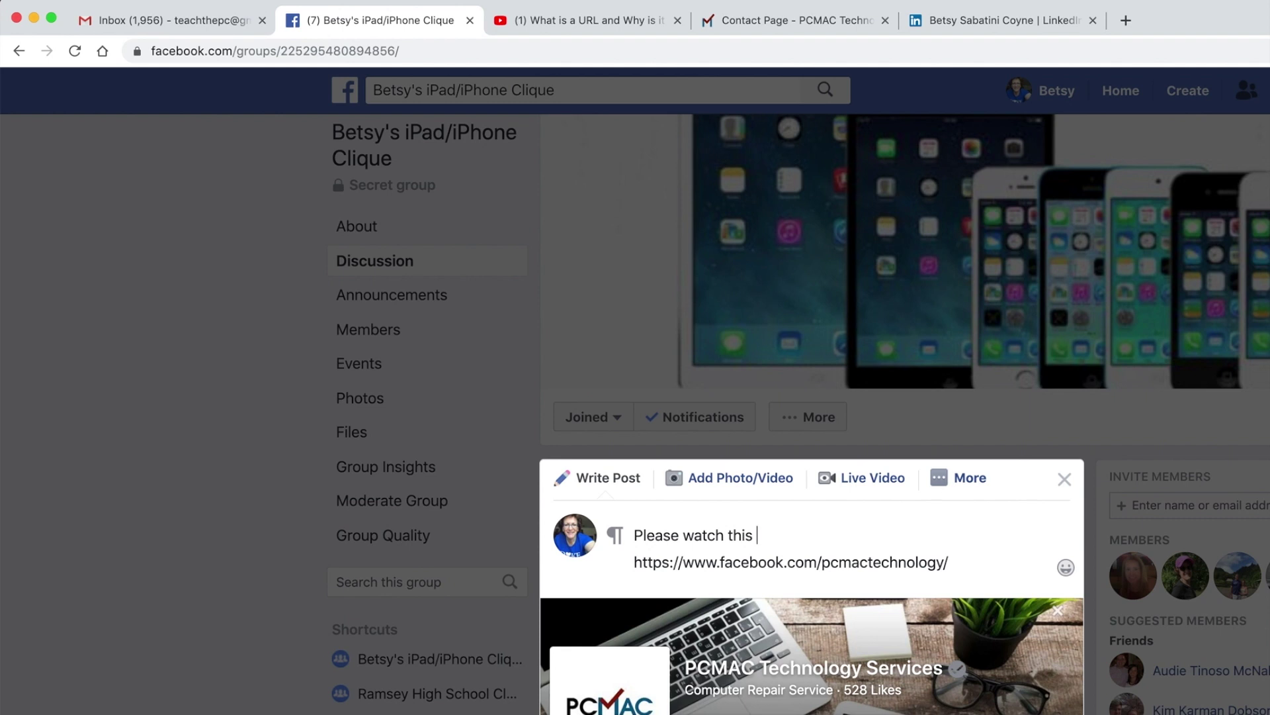
{"action": "type", "text": " great video "}
{"action": "type", "text": "tutorial https://www.facebo"}
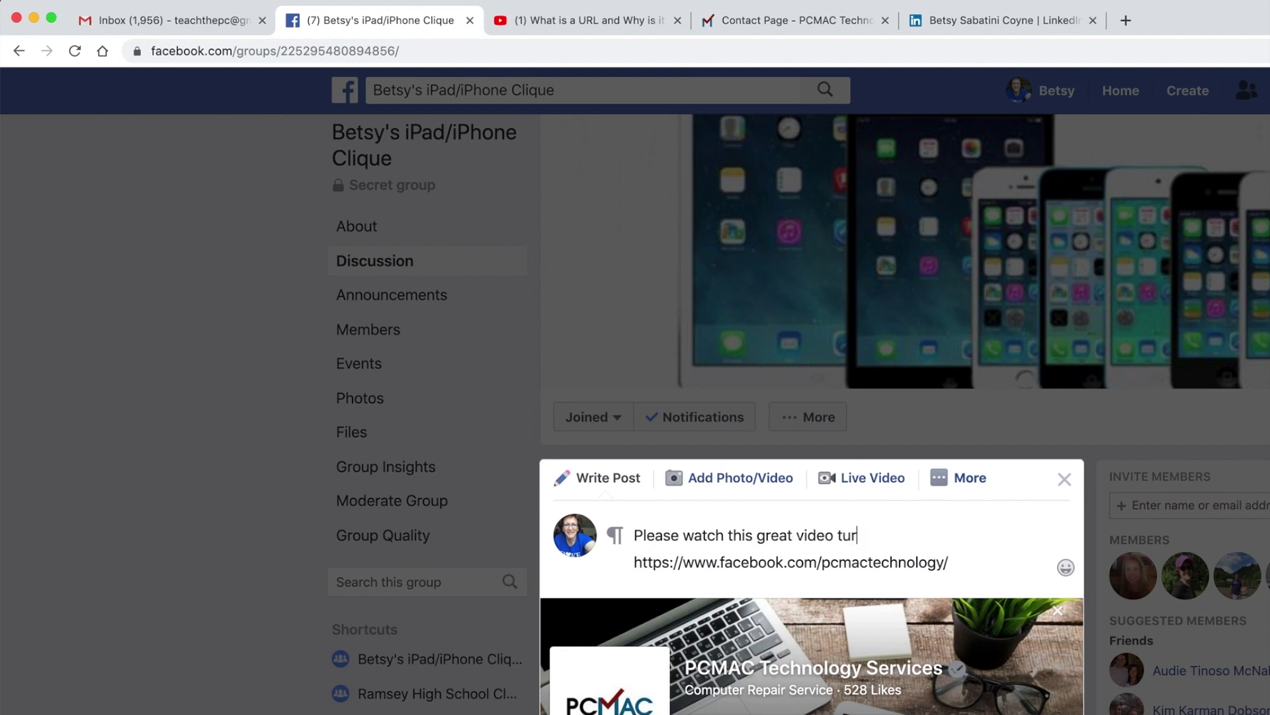
{"action": "key", "text": "BackSpace"}
{"action": "key", "text": "BackSpace"}
{"action": "key", "text": "BackSpace"}
{"action": "key", "text": "BackSpace"}
{"action": "type", "text": "tutorial"}
Replace the Facebook page link and preview with the pasted YouTube link, then return to Gmail.
{"action": "left_click_drag", "start_coordinate": [1005, 556], "coordinate": [631, 562]}
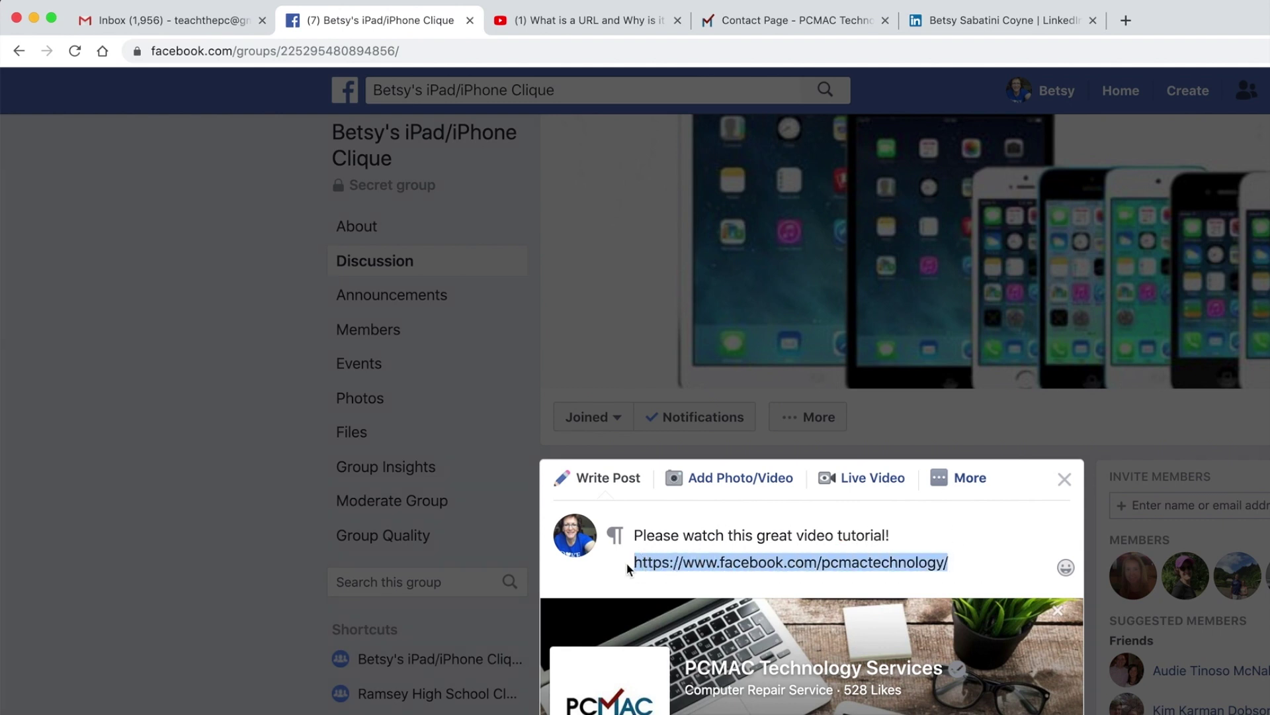
{"action": "key", "text": "BackSpace"}
{"action": "left_click", "coordinate": [1057, 610]}
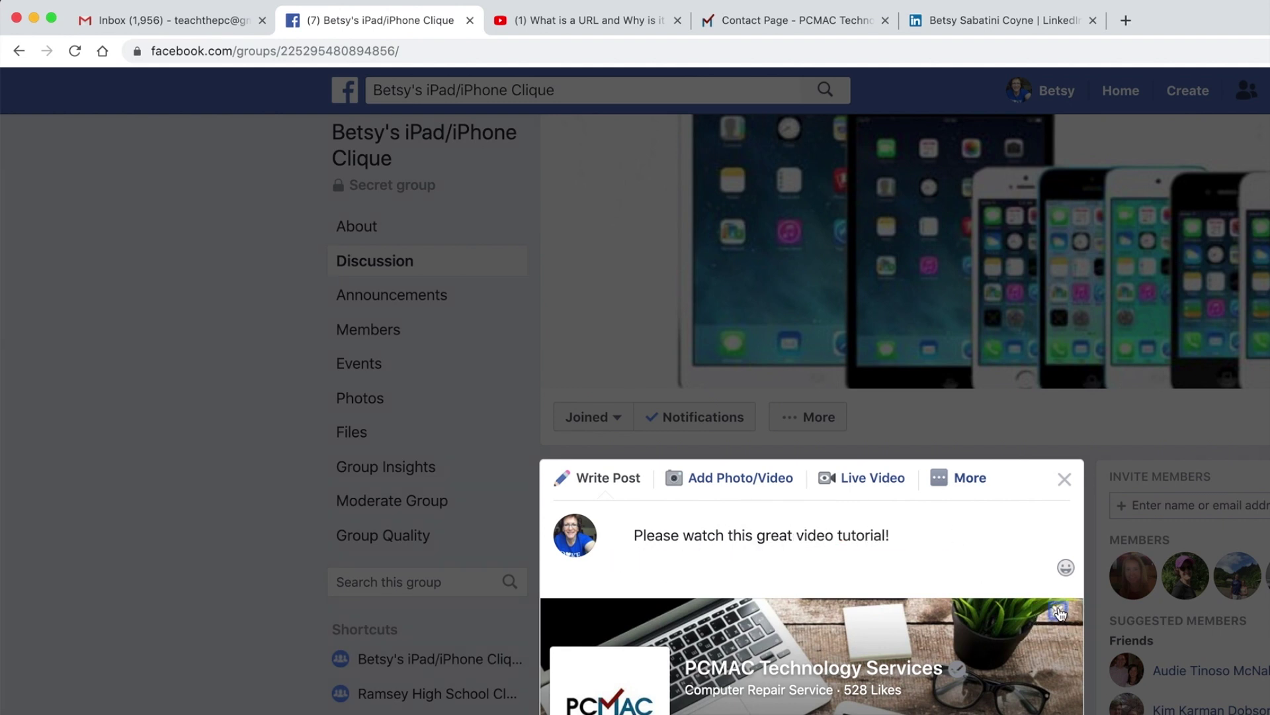
{"action": "right_click", "coordinate": [648, 561]}
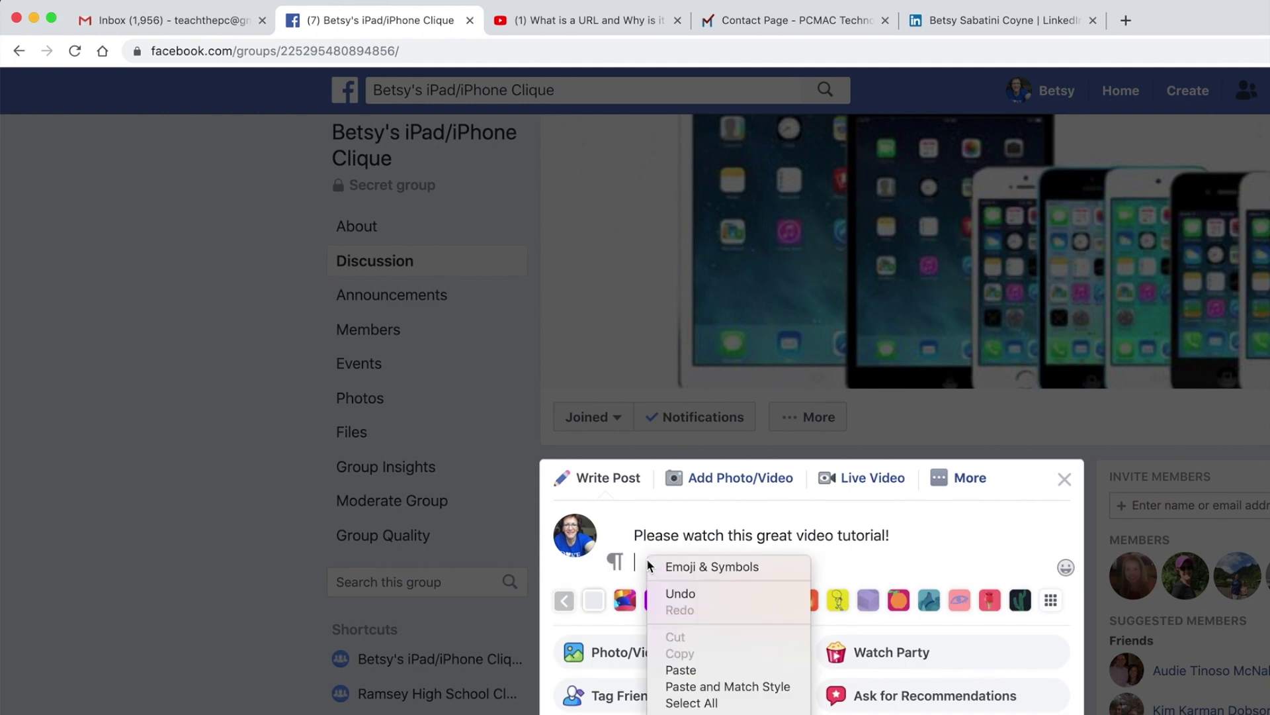
{"action": "left_click", "coordinate": [702, 669]}
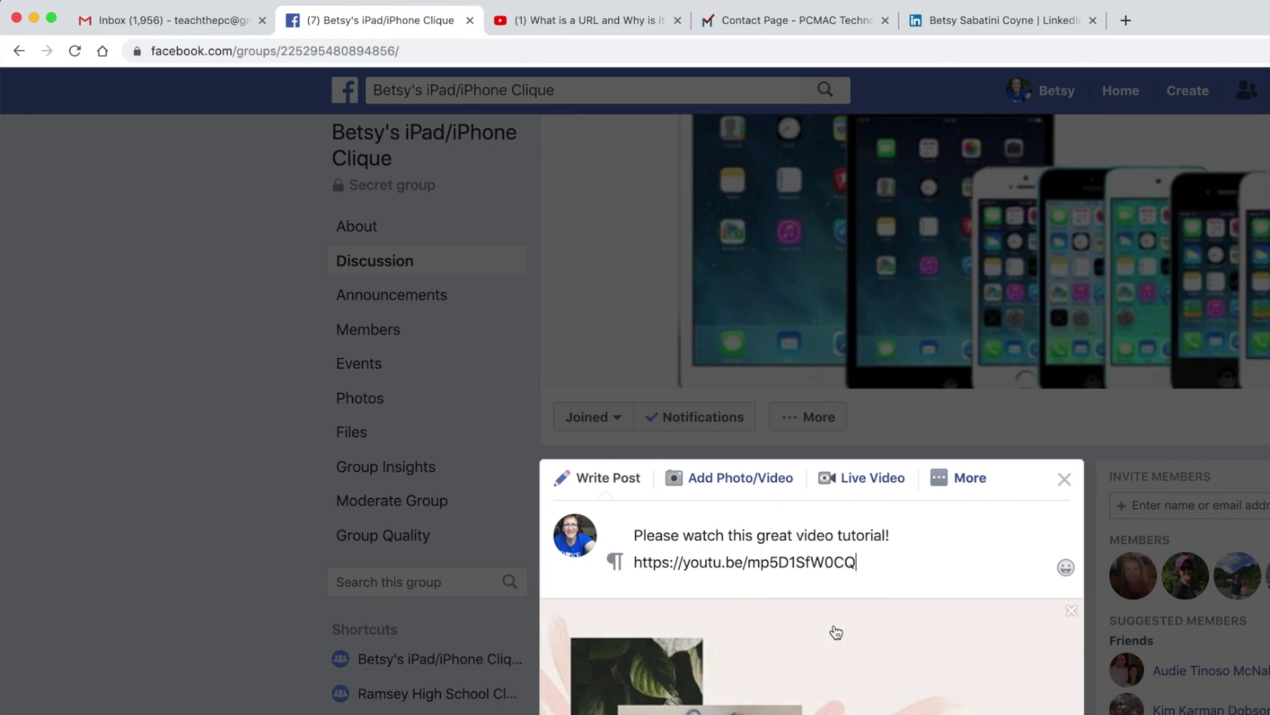
{"action": "scroll", "coordinate": [837, 633], "scroll_direction": "down", "scroll_amount": 3}
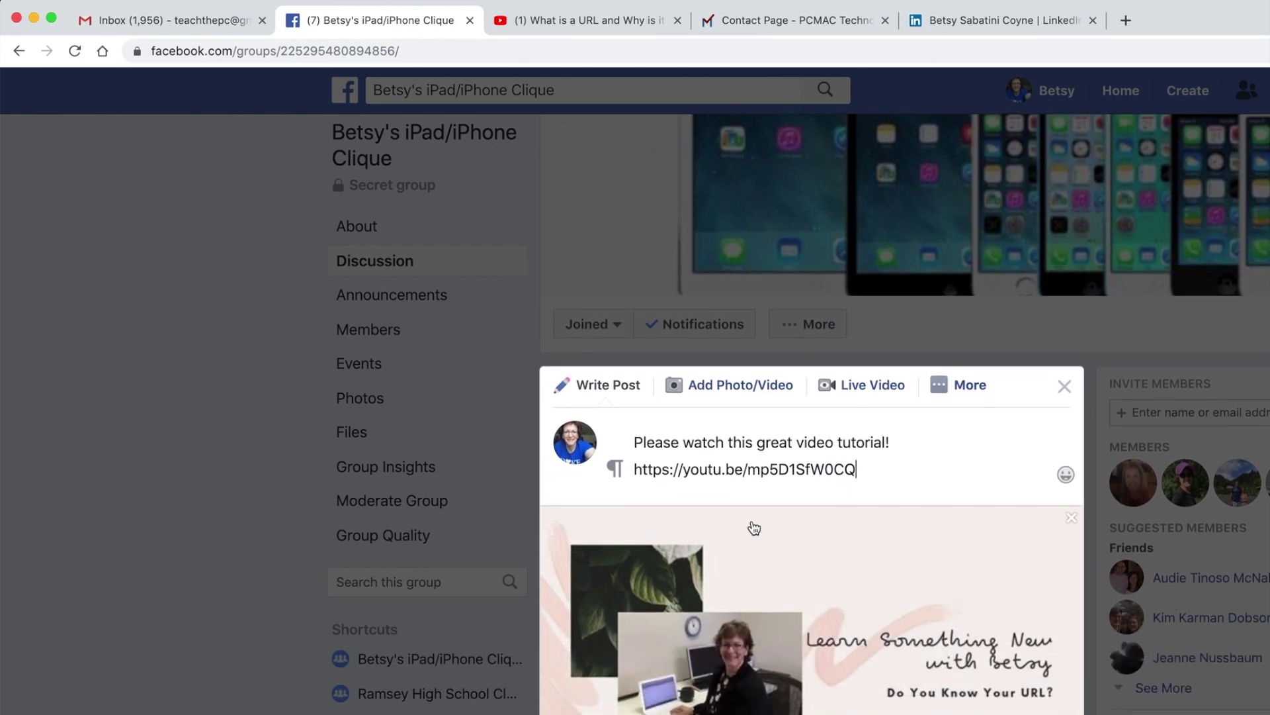
{"action": "scroll", "coordinate": [756, 572], "scroll_direction": "down", "scroll_amount": 1}
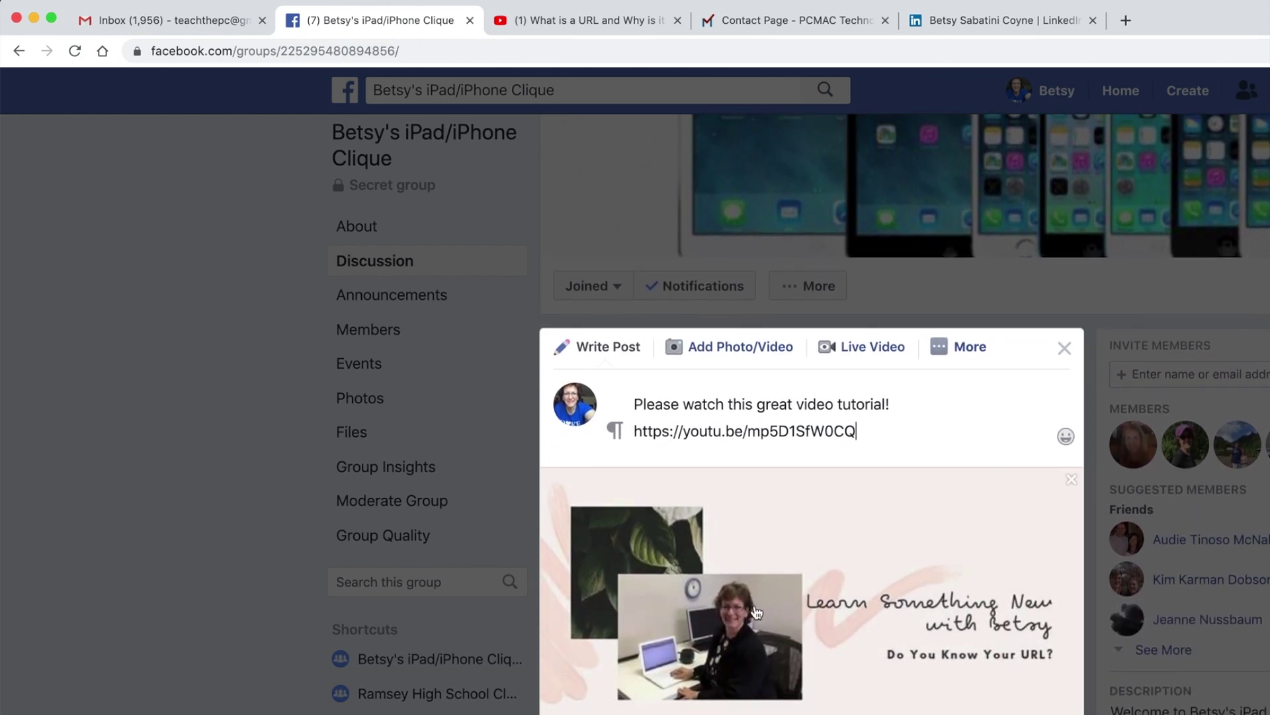
{"action": "scroll", "coordinate": [761, 612], "scroll_direction": "down", "scroll_amount": 2}
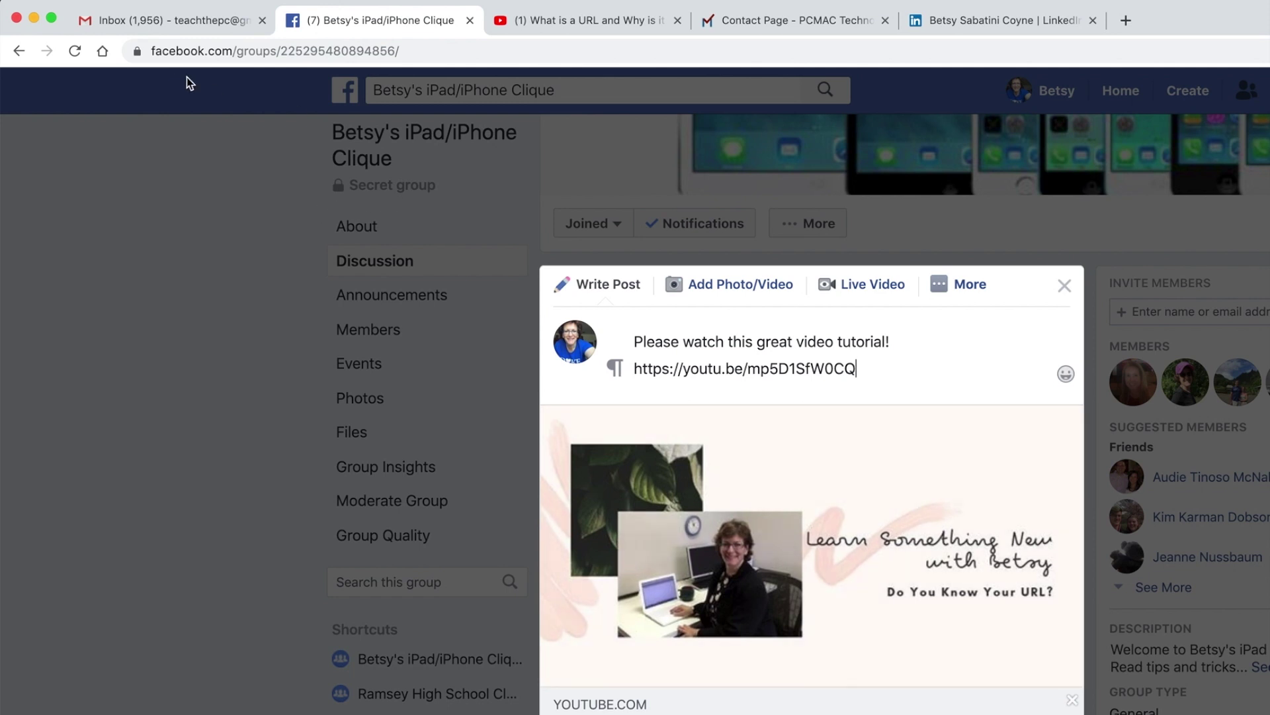
{"action": "left_click", "coordinate": [146, 29]}
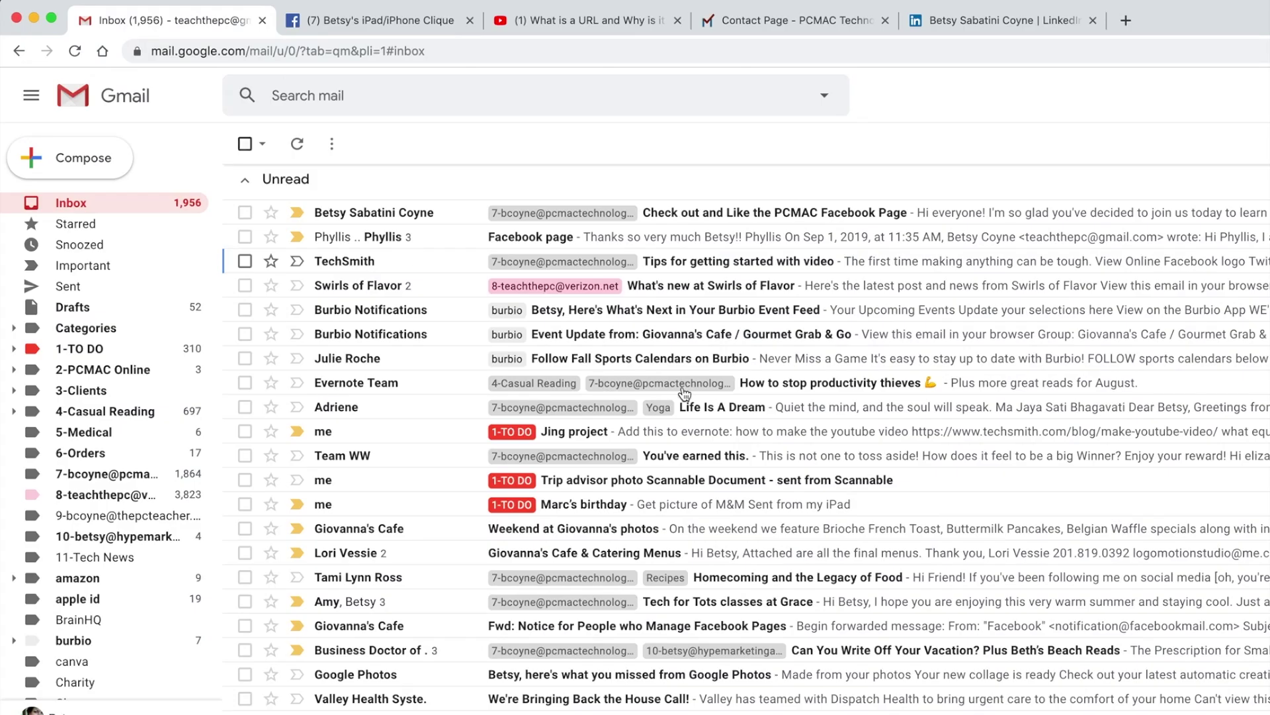
Compose a new message to display the PCMAC business signature.
{"action": "left_click", "coordinate": [47, 163]}
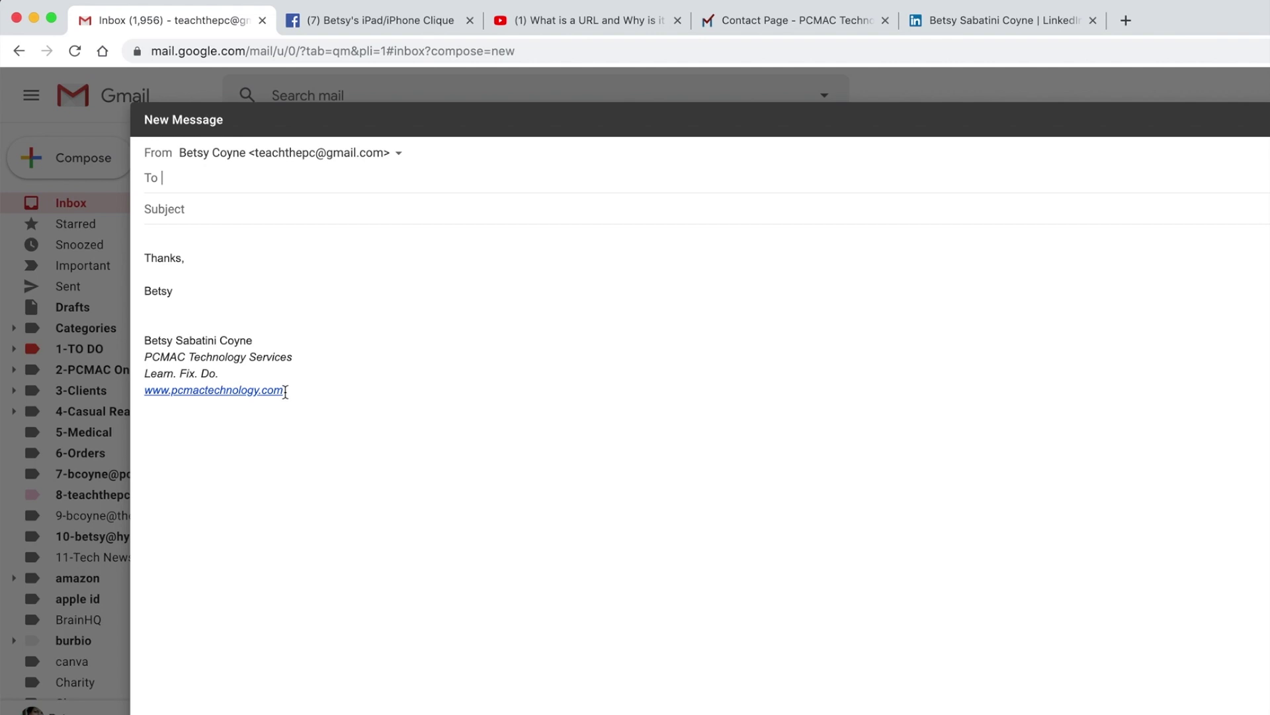
{"action": "left_click", "coordinate": [219, 384]}
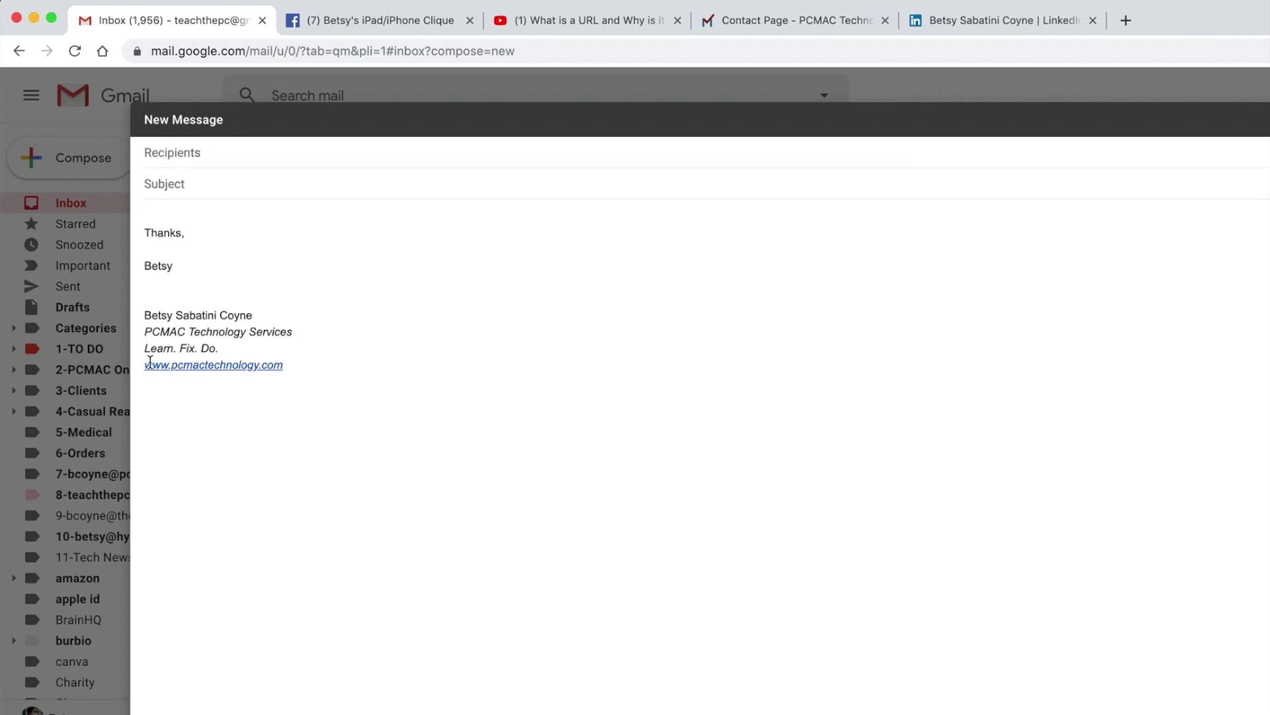
{"action": "left_click_drag", "start_coordinate": [145, 367], "coordinate": [292, 369]}
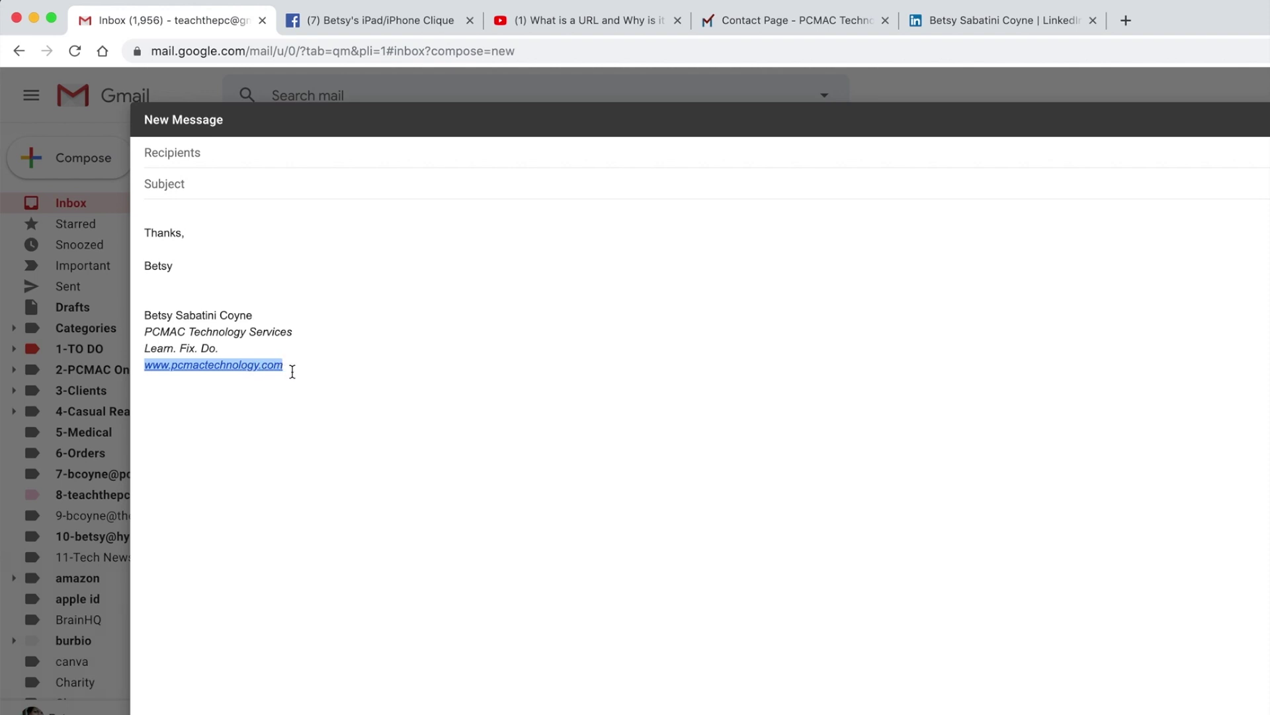
{"action": "left_click", "coordinate": [266, 349]}
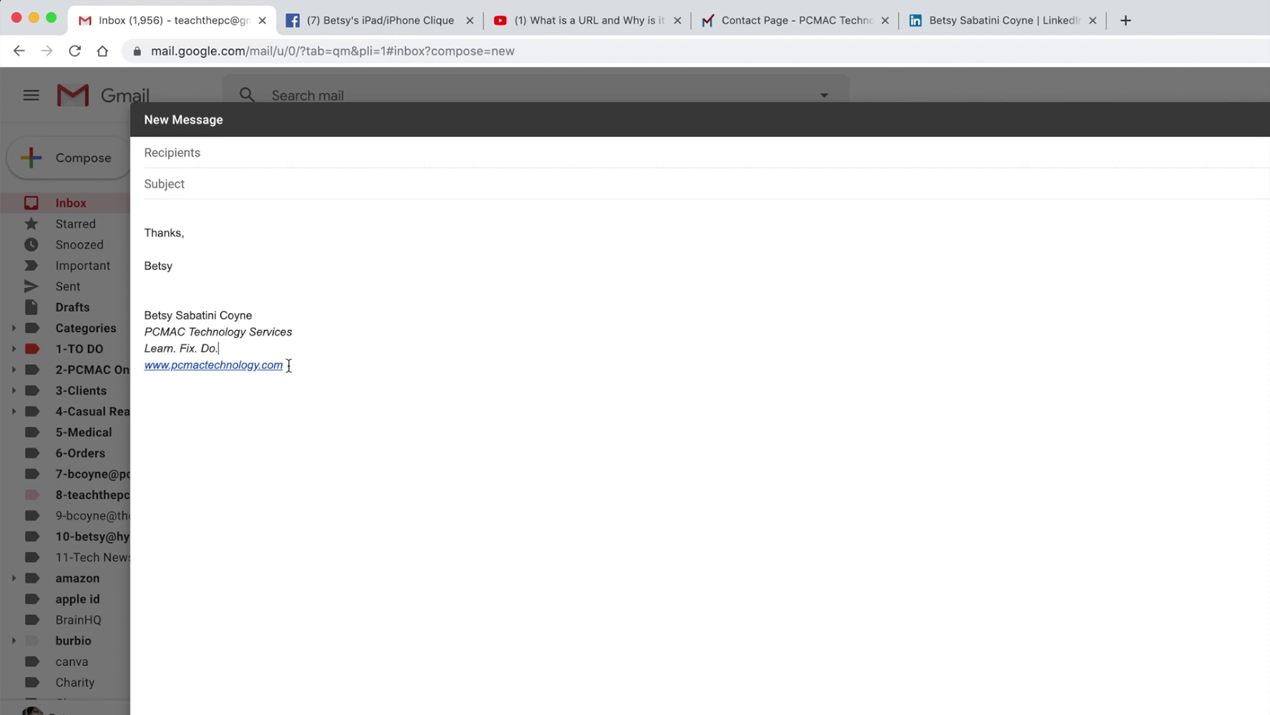
{"action": "left_click_drag", "start_coordinate": [286, 364], "coordinate": [155, 358]}
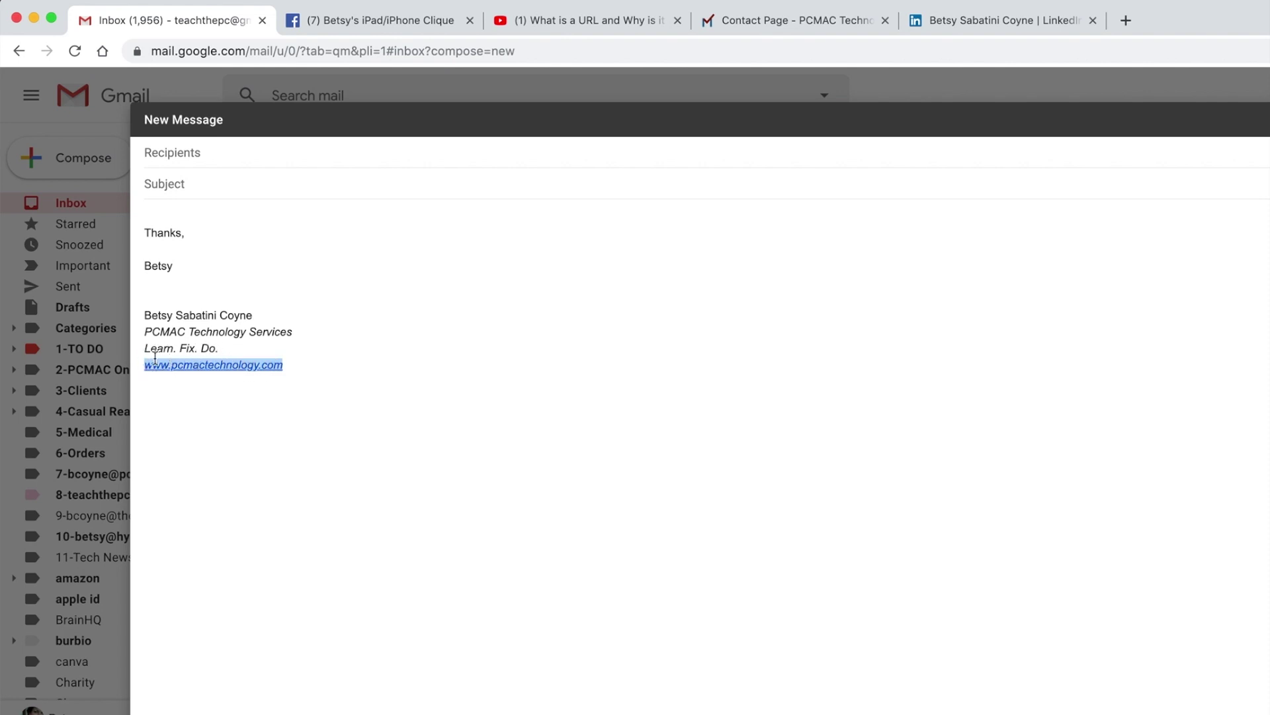
{"action": "key", "text": "BackSpace"}
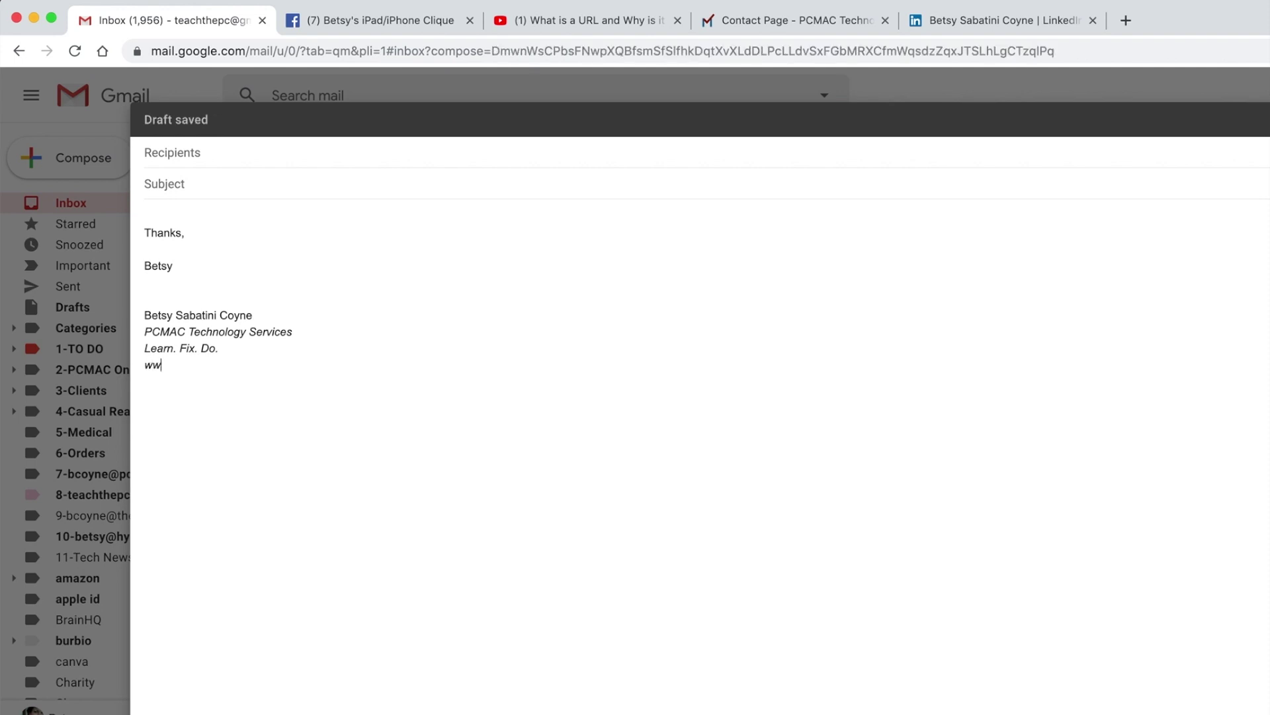
{"action": "type", "text": "a"}
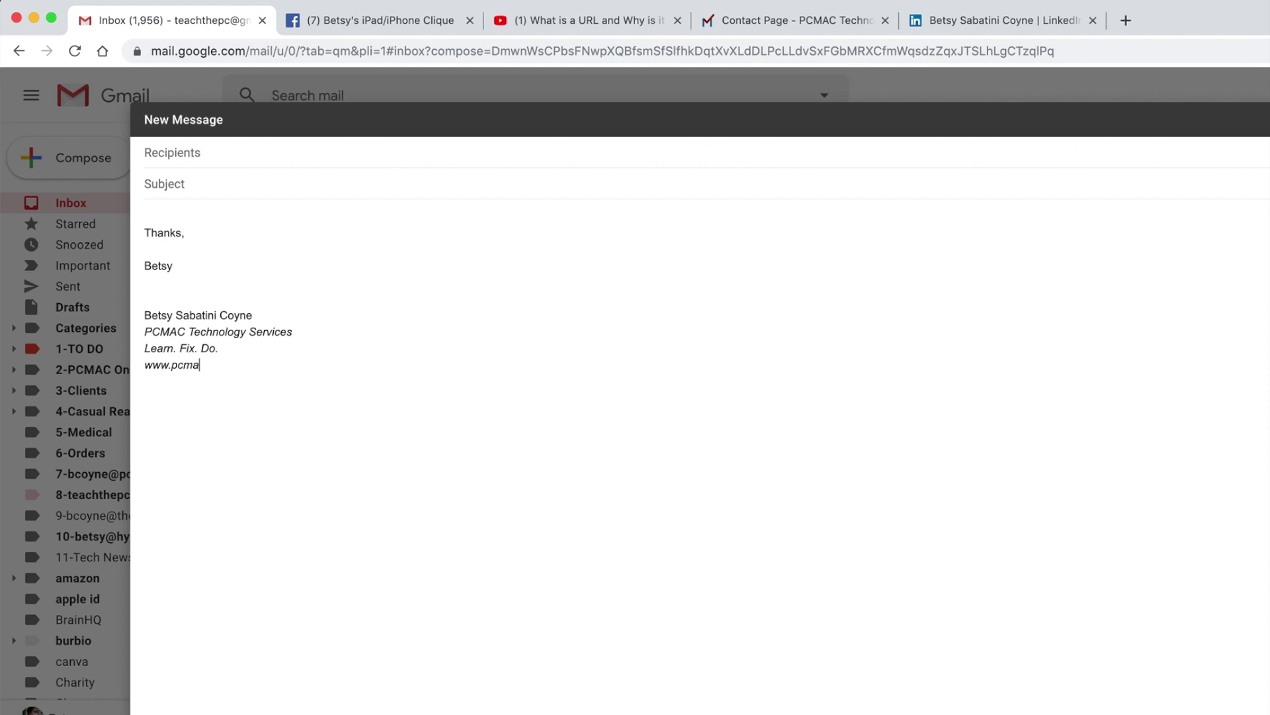
{"action": "type", "text": "ctechnology.com"}
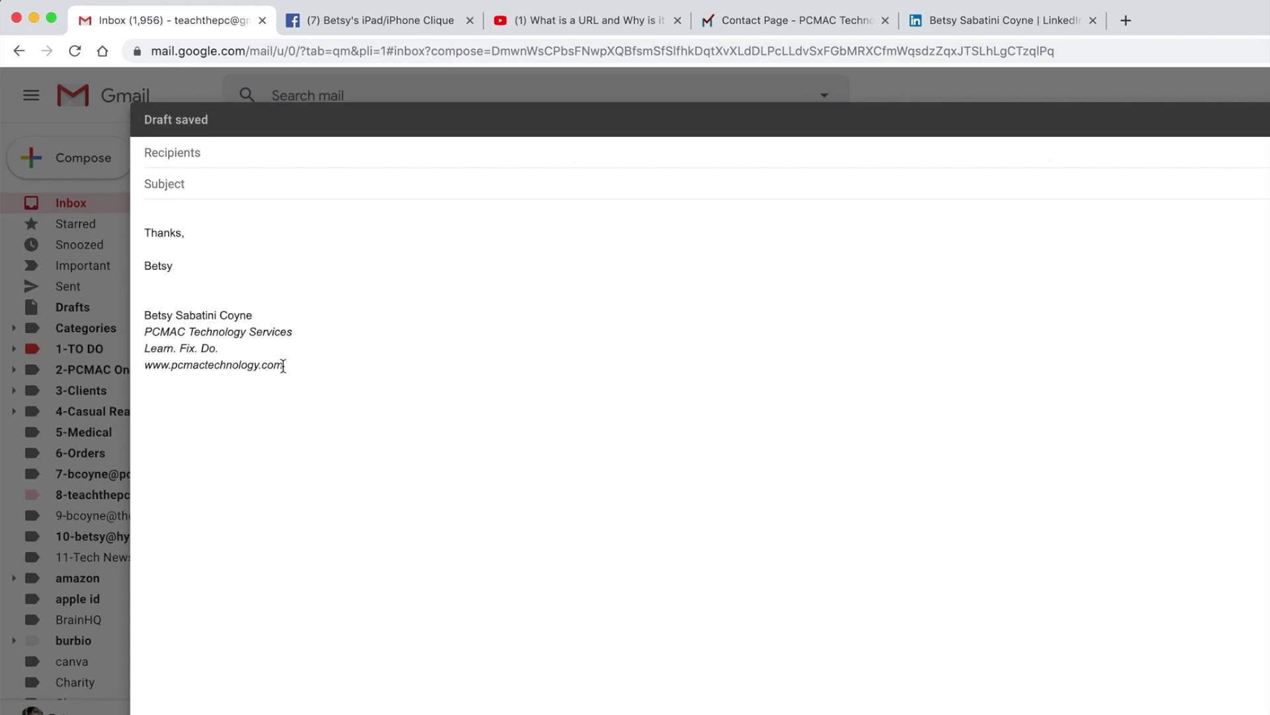
{"action": "left_click_drag", "start_coordinate": [283, 365], "coordinate": [141, 364]}
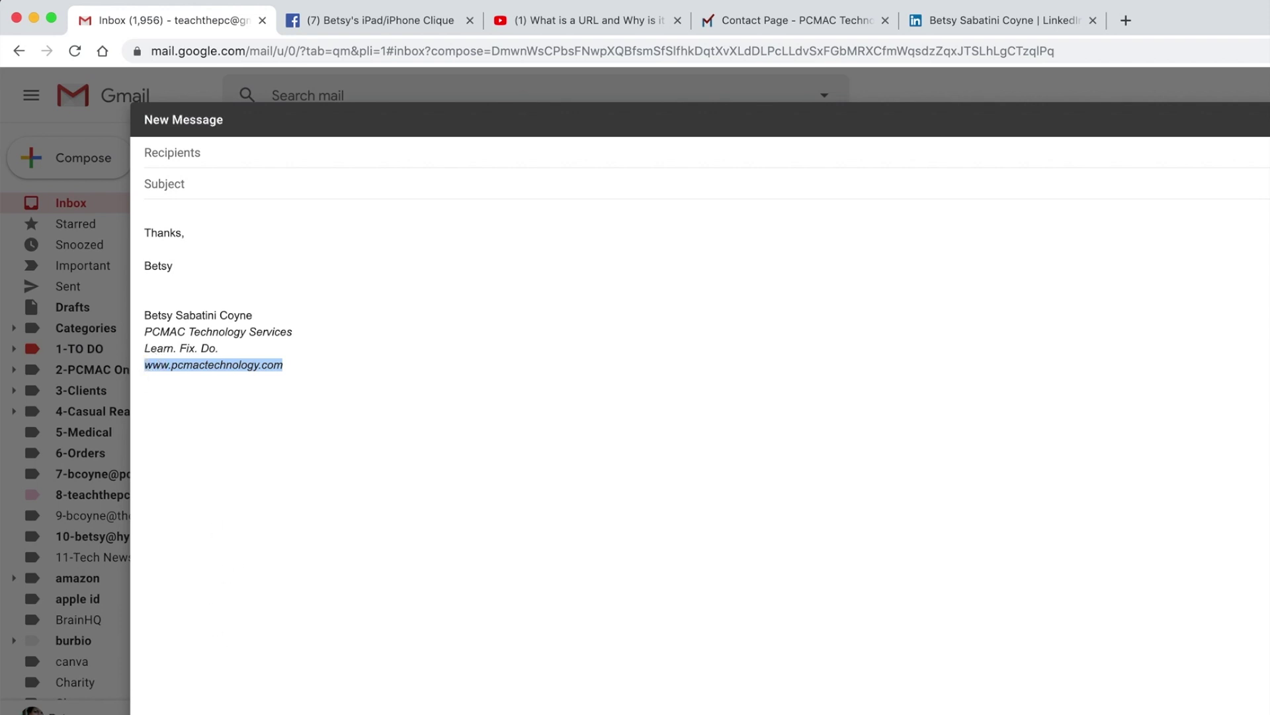
{"action": "left_click", "coordinate": [322, 501]}
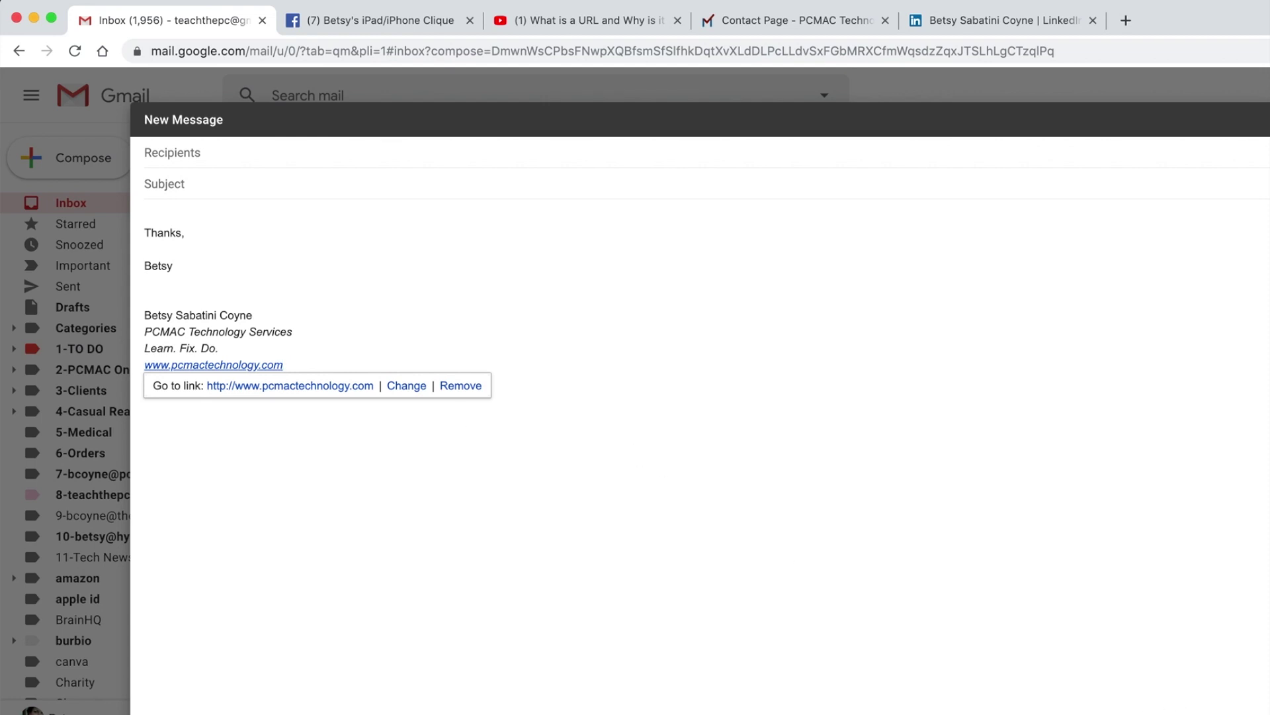
{"action": "key", "text": "Escape"}
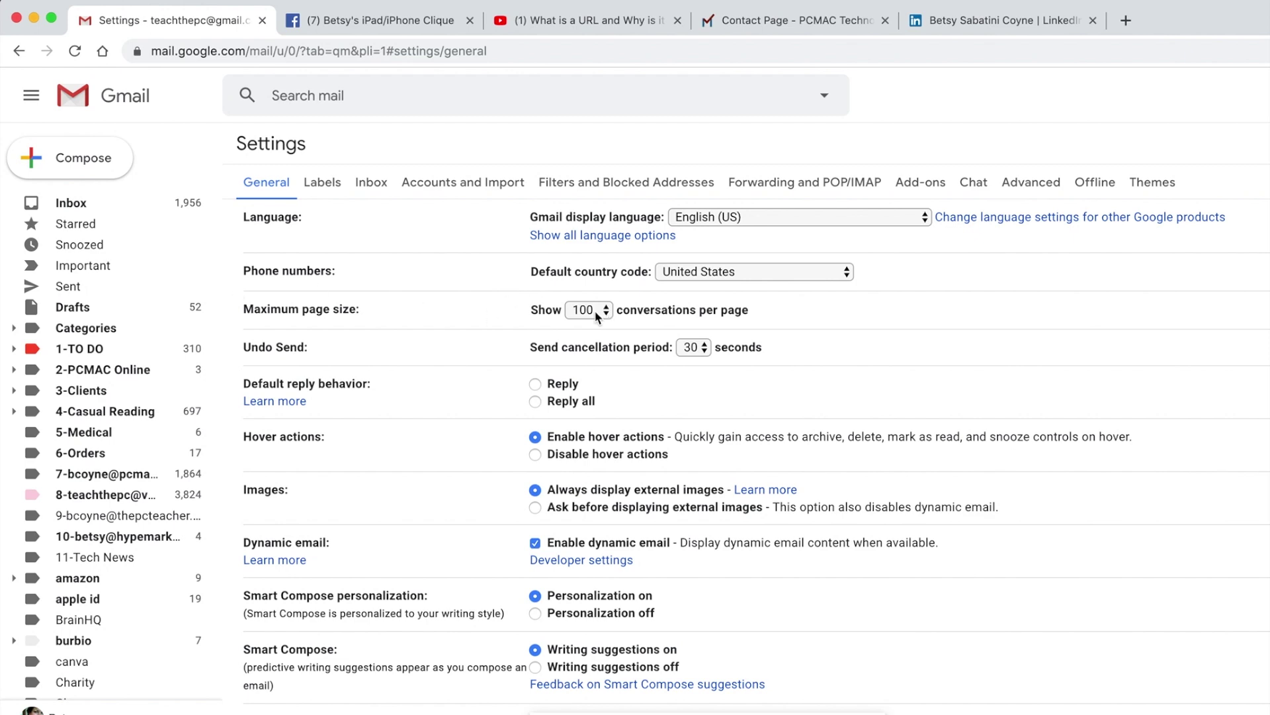
Scroll down the General settings to the Signature section.
{"action": "scroll", "coordinate": [469, 387], "scroll_direction": "down", "scroll_amount": 3}
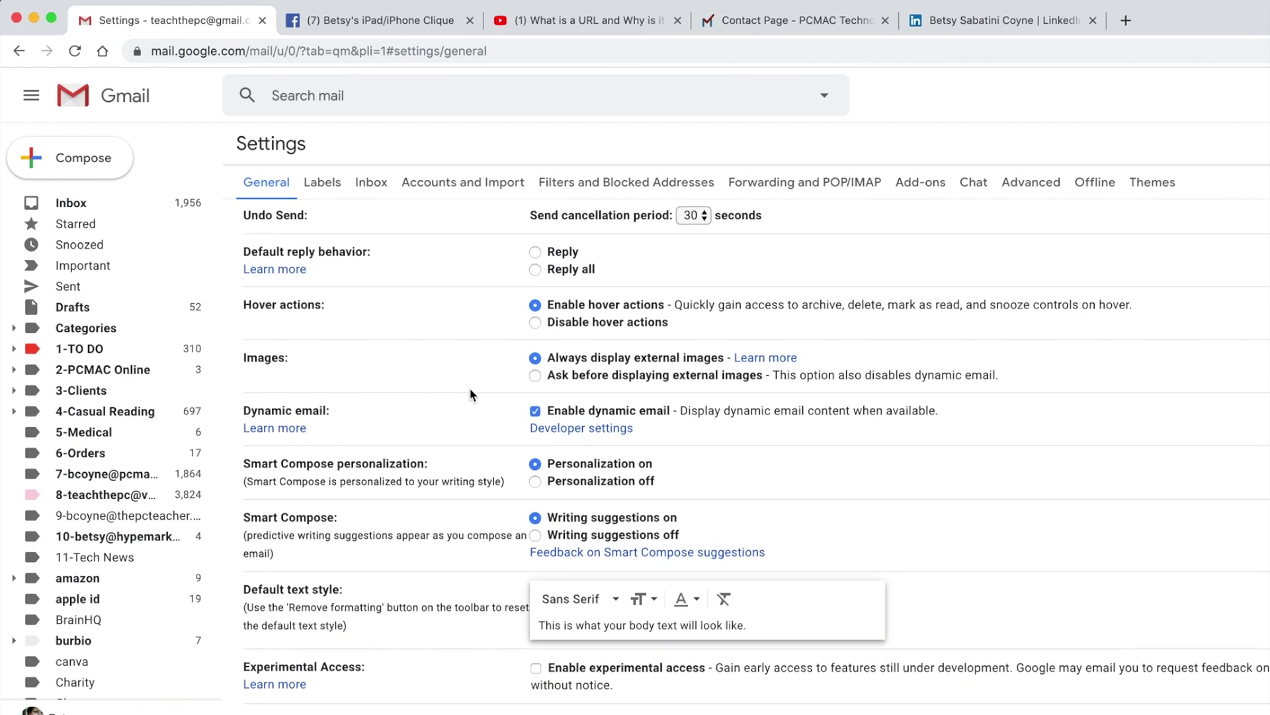
{"action": "scroll", "coordinate": [470, 389], "scroll_direction": "down", "scroll_amount": 10}
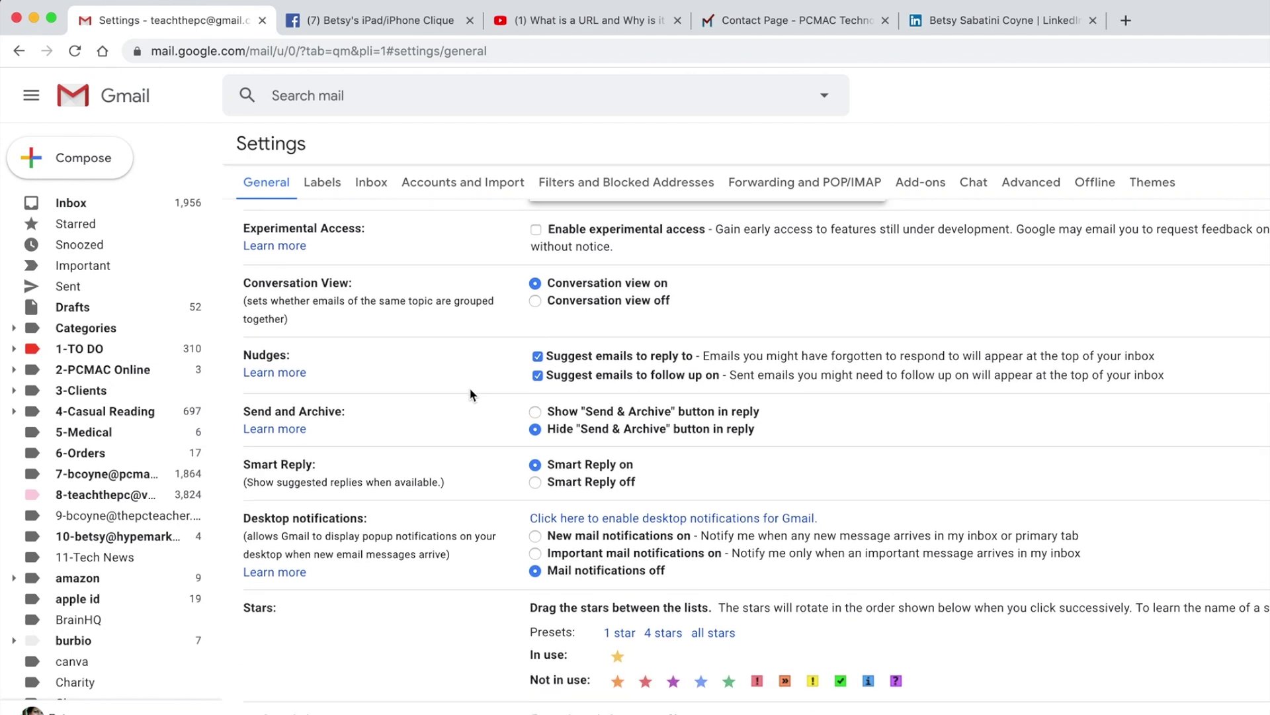
{"action": "scroll", "coordinate": [472, 395], "scroll_direction": "down", "scroll_amount": 8}
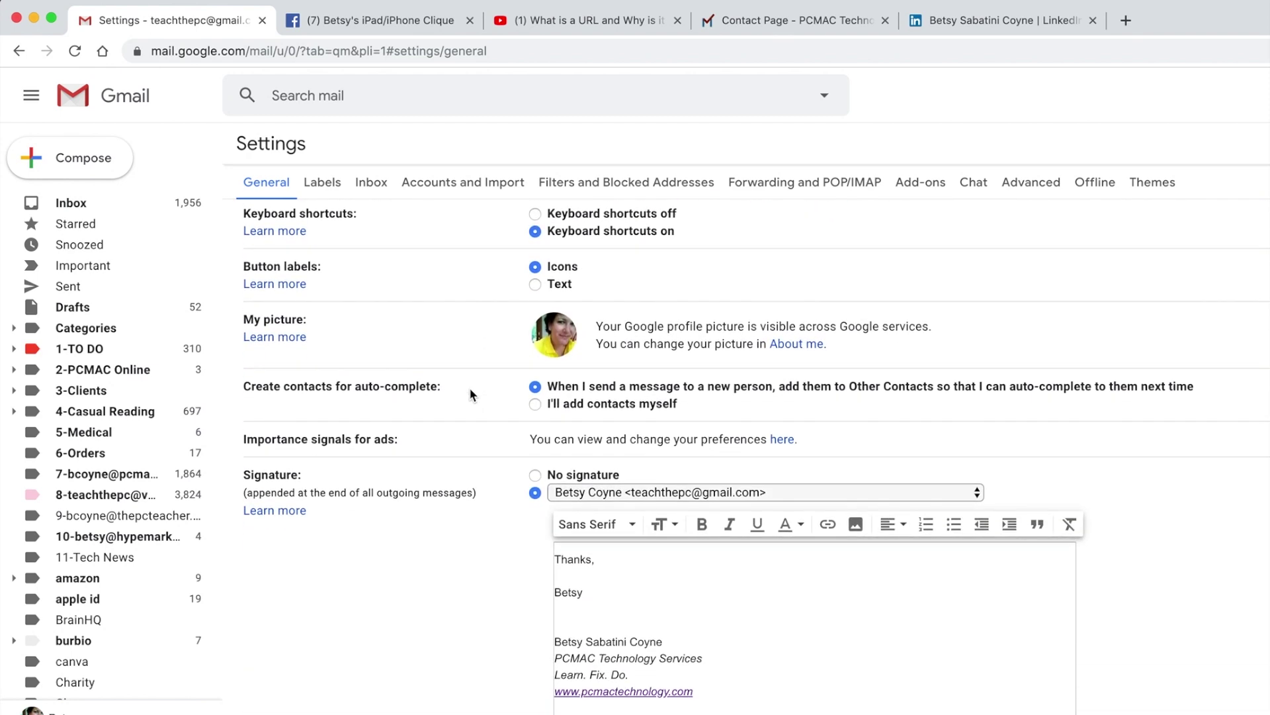
{"action": "scroll", "coordinate": [470, 387], "scroll_direction": "down", "scroll_amount": 2}
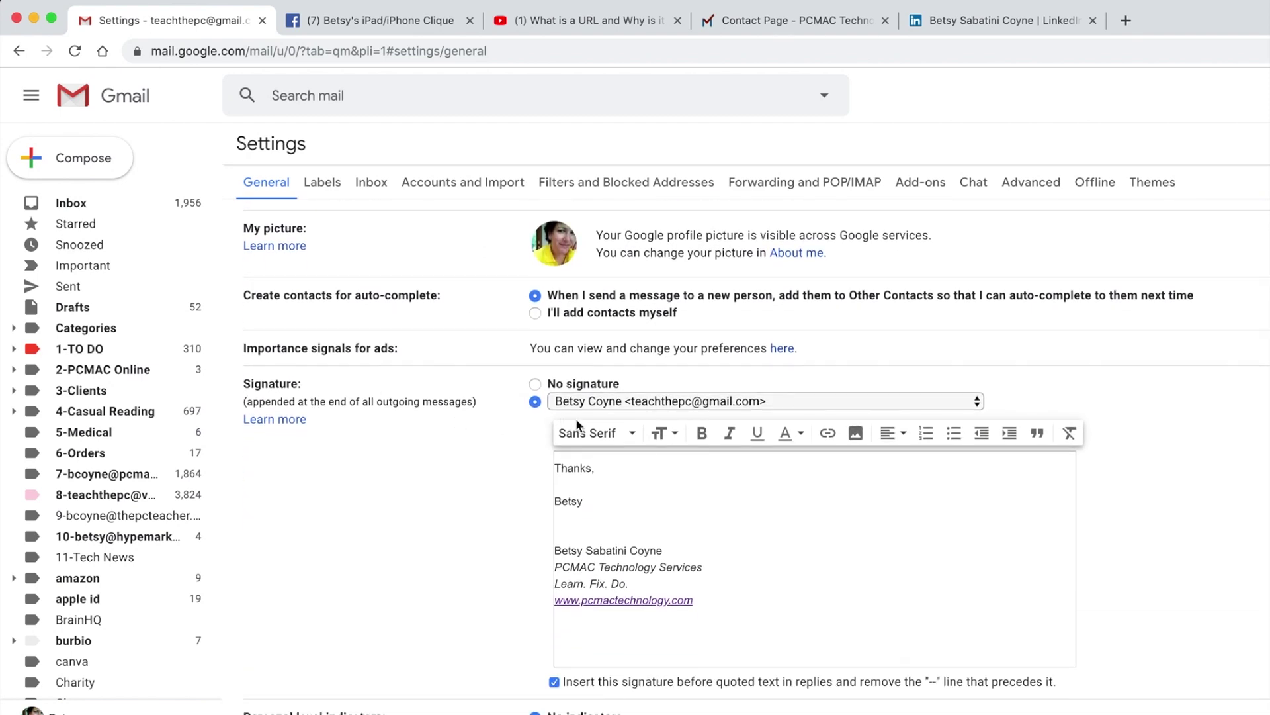
Pick the pcmactechnology.com business account in the signature dropdown.
{"action": "left_click", "coordinate": [709, 405]}
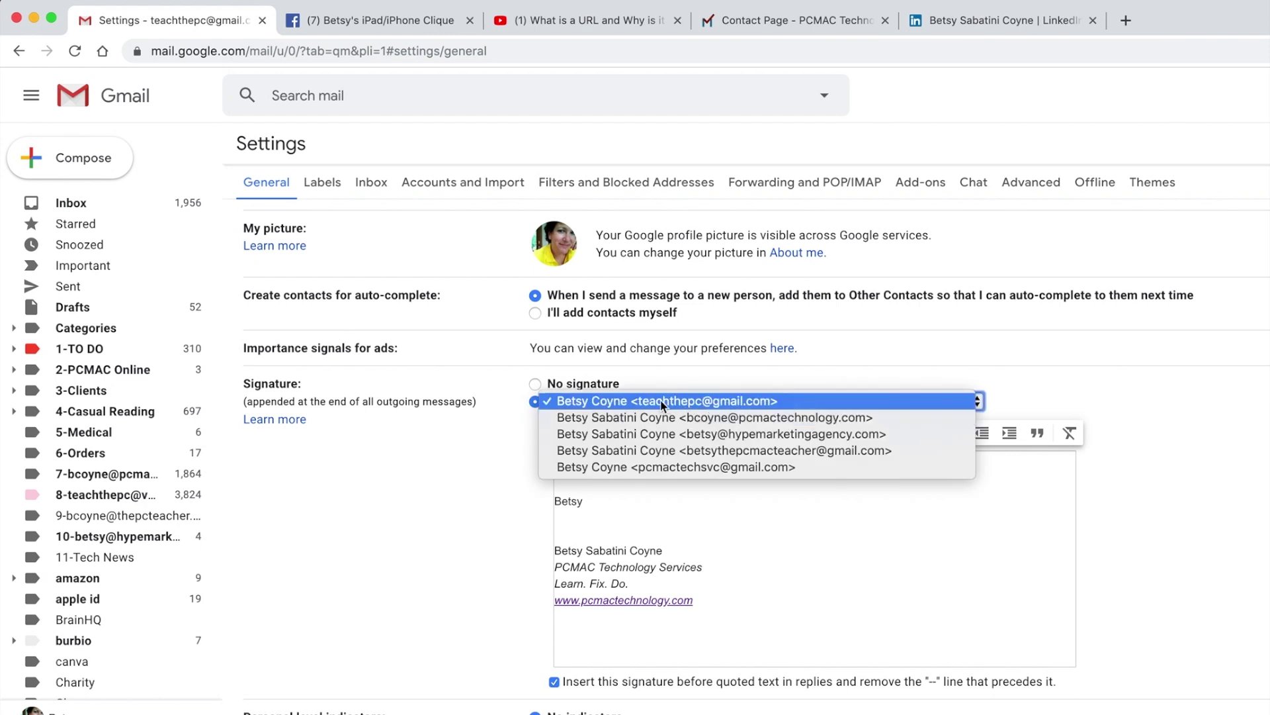
{"action": "left_click", "coordinate": [699, 417]}
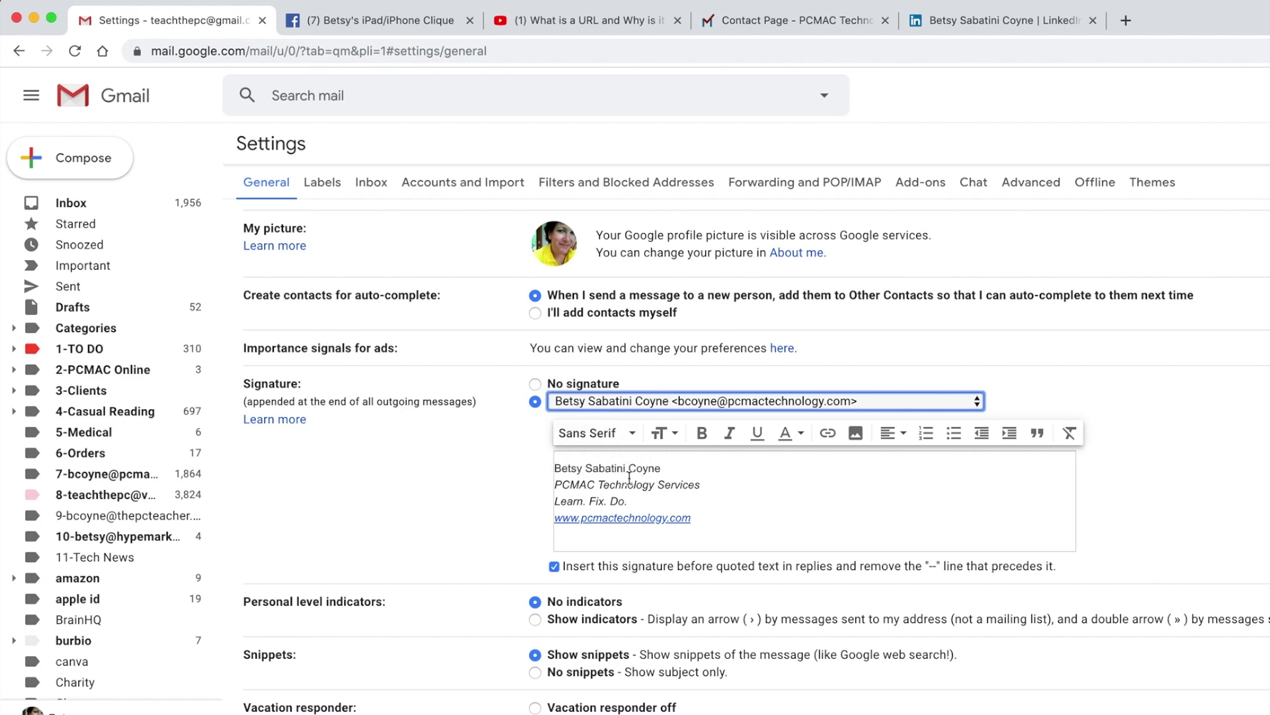
{"action": "mouse_move", "coordinate": [556, 468]}
{"action": "left_mouse_down"}
{"action": "mouse_move", "coordinate": [645, 488]}
{"action": "mouse_move", "coordinate": [556, 518]}
{"action": "left_mouse_up"}
{"action": "left_click", "coordinate": [695, 519]}
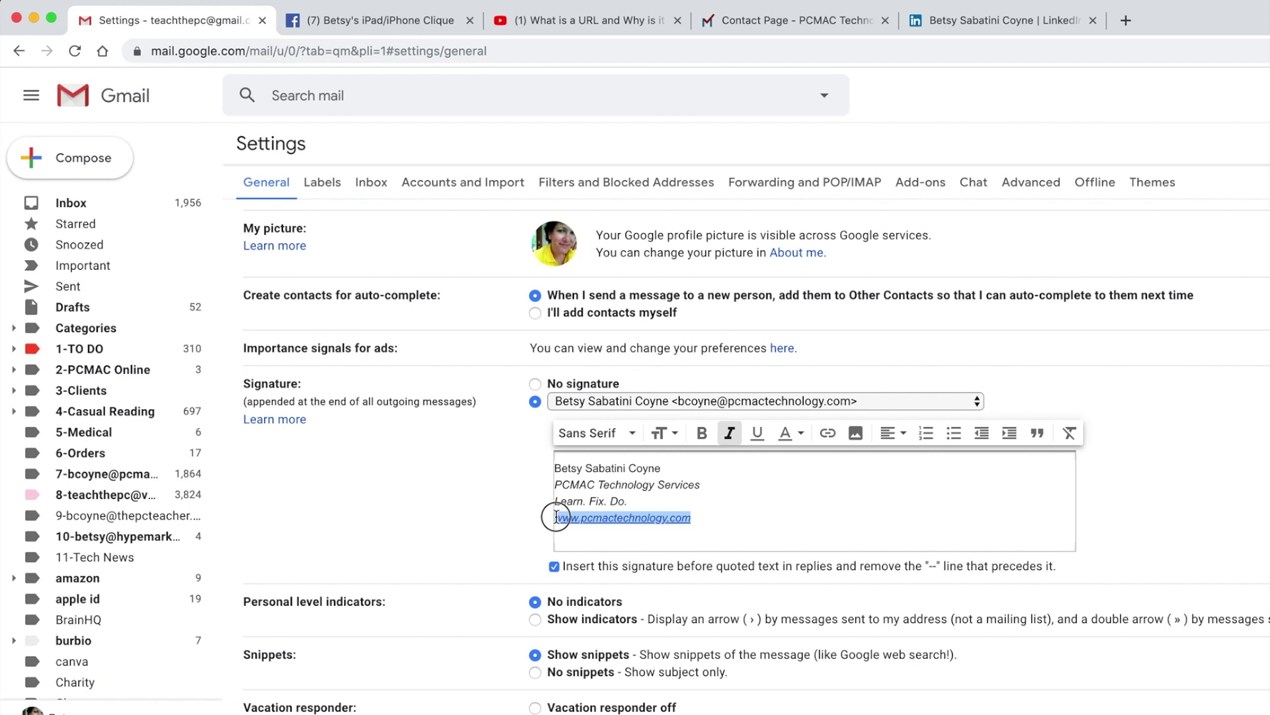
{"action": "key", "text": "BackSpace"}
{"action": "key", "text": "BackSpace"}
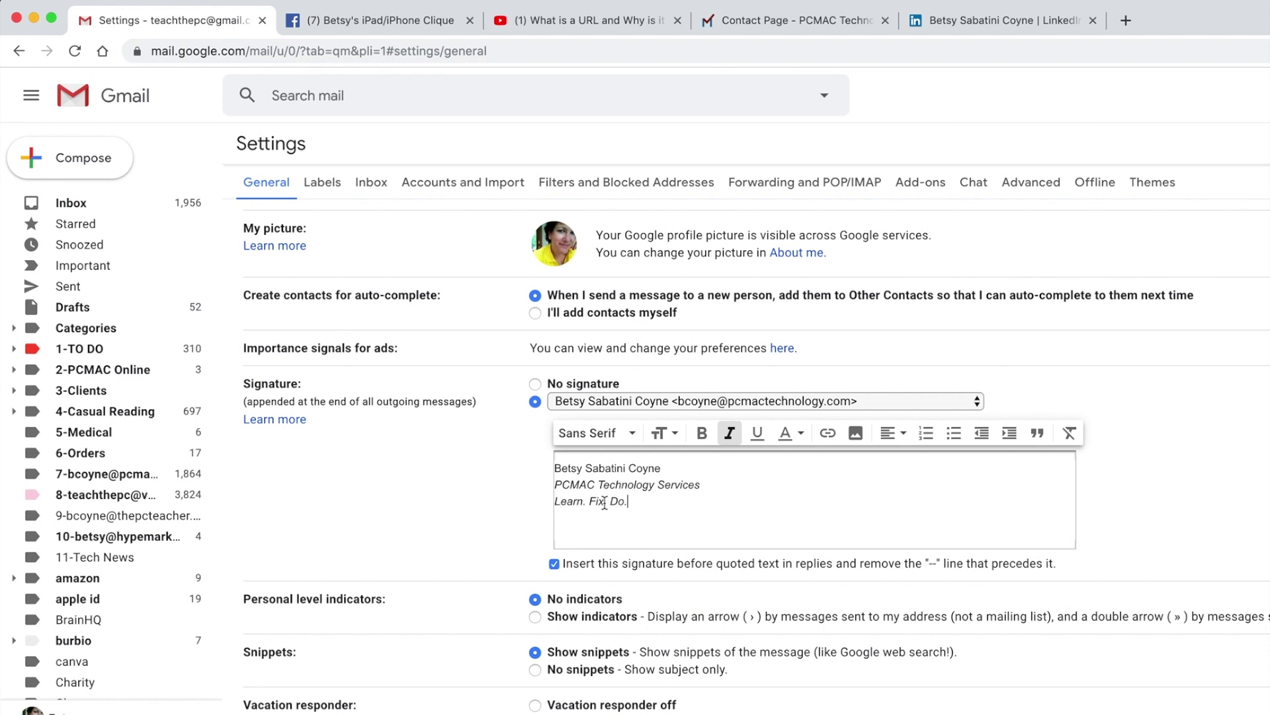
{"action": "key", "text": "Return"}
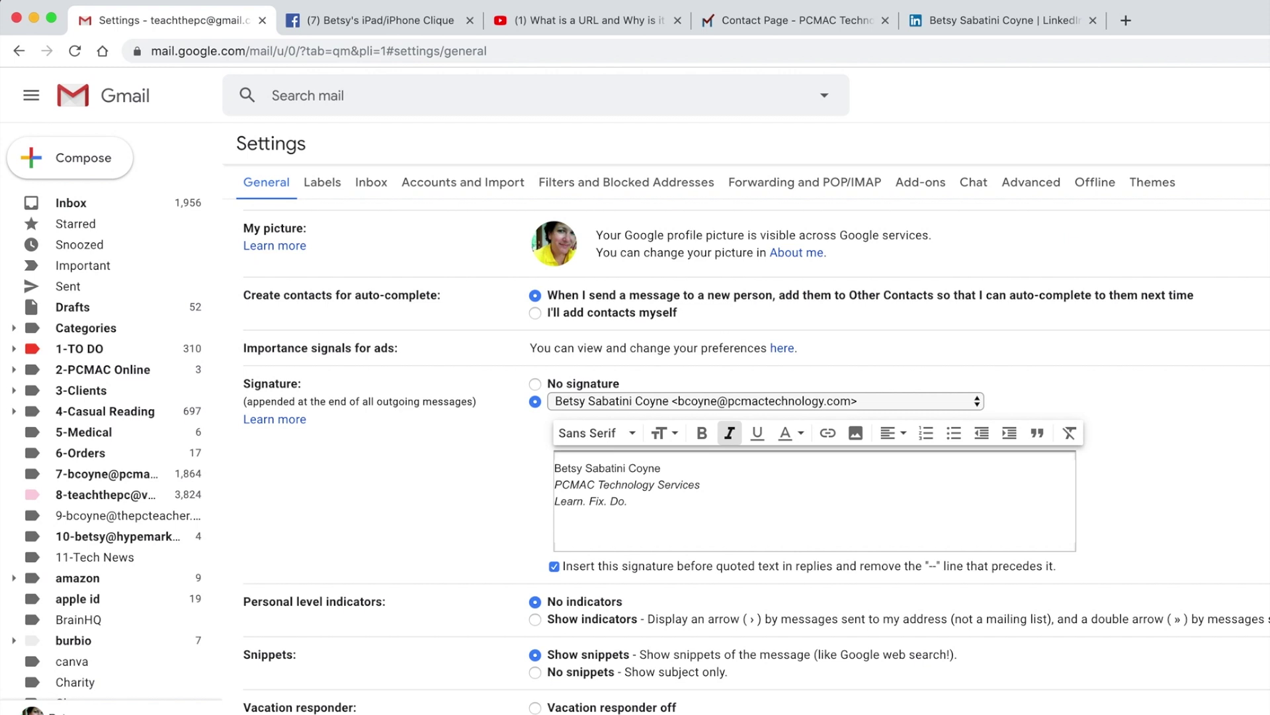
{"action": "right_click", "coordinate": [585, 520]}
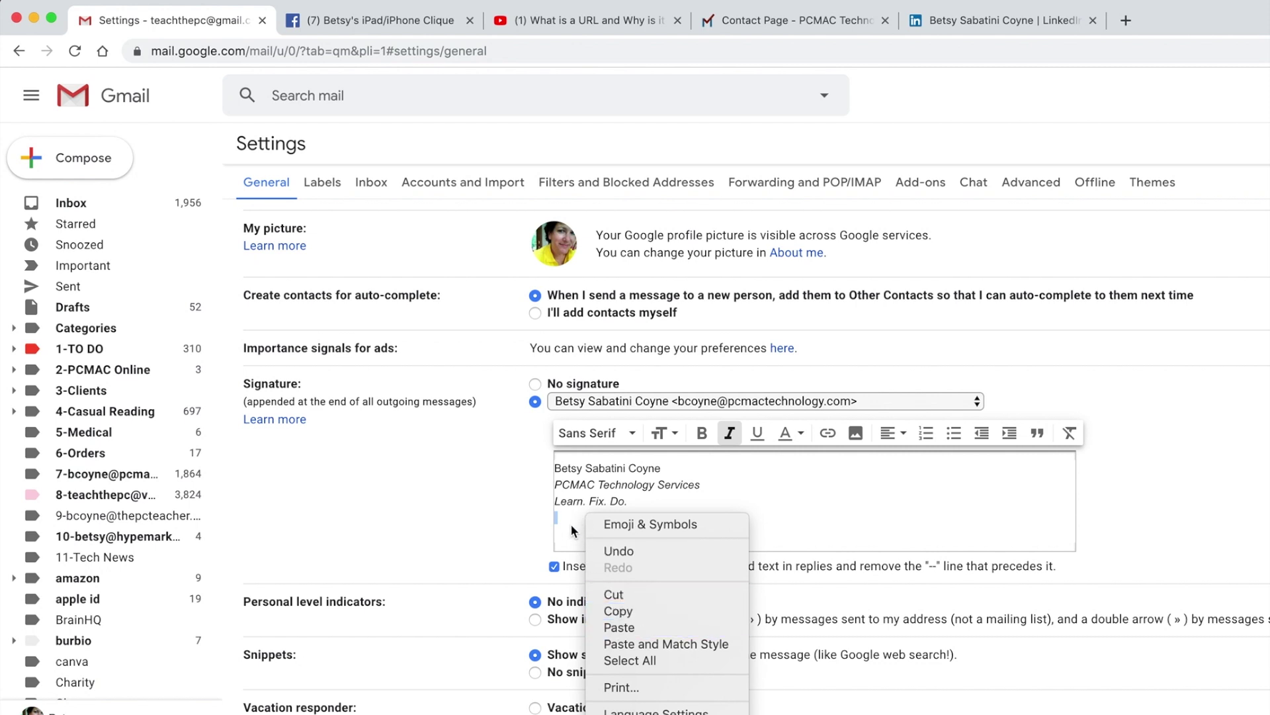
{"action": "left_click", "coordinate": [570, 523]}
{"action": "key", "text": "ctrl+i"}
{"action": "type", "text": "w"}
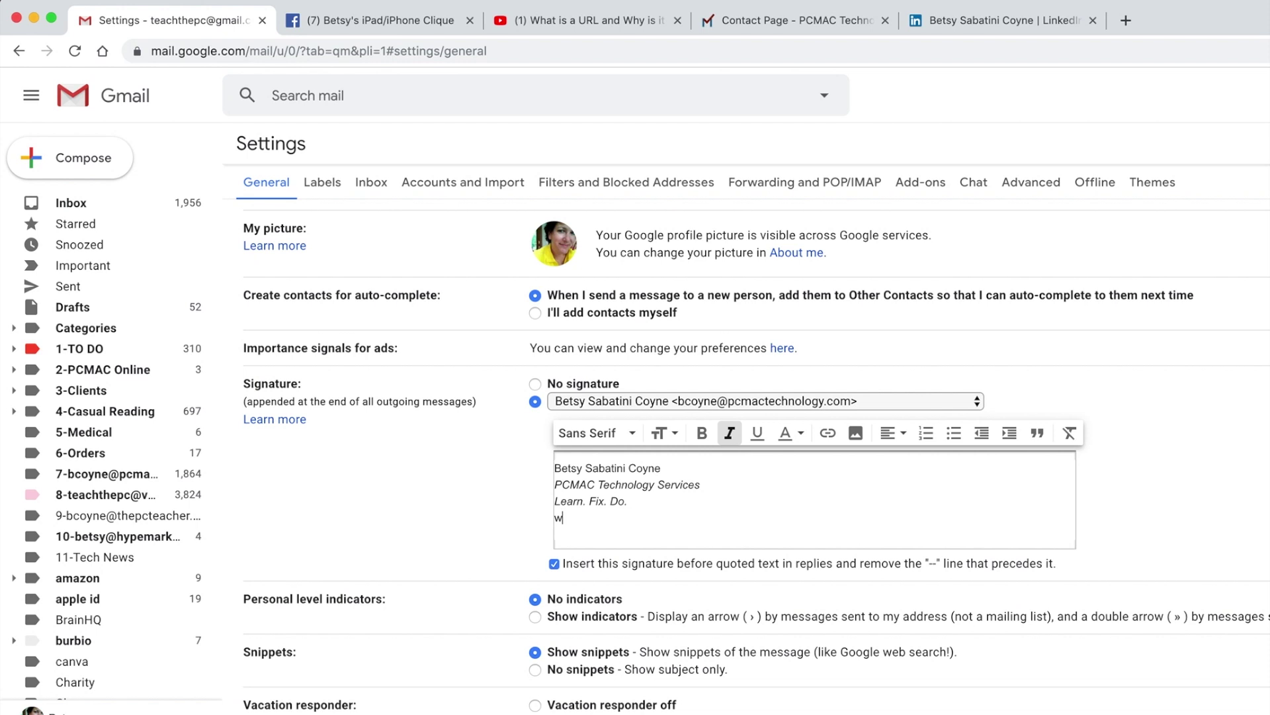
{"action": "type", "text": "ww.pcma"}
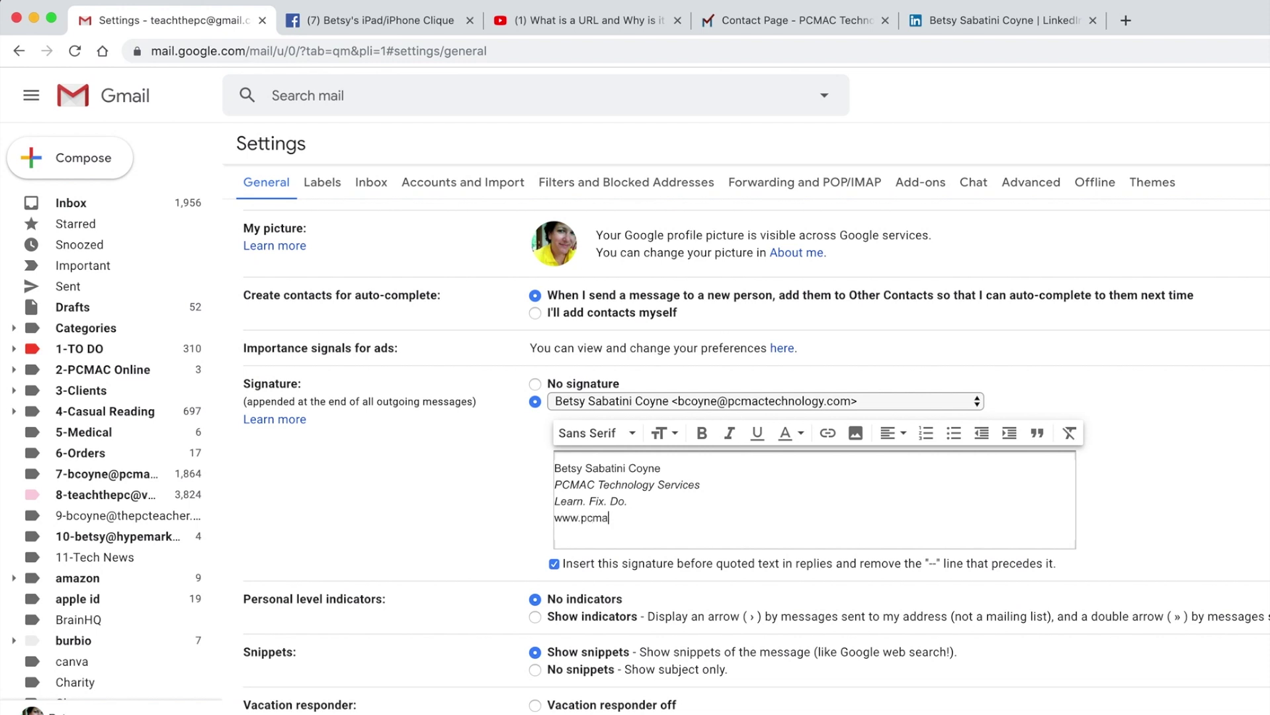
{"action": "type", "text": "ctechnology.com"}
{"action": "mouse_move", "coordinate": [695, 521]}
{"action": "left_mouse_down"}
{"action": "mouse_move", "coordinate": [558, 518]}
{"action": "mouse_move", "coordinate": [568, 524]}
{"action": "left_mouse_up"}
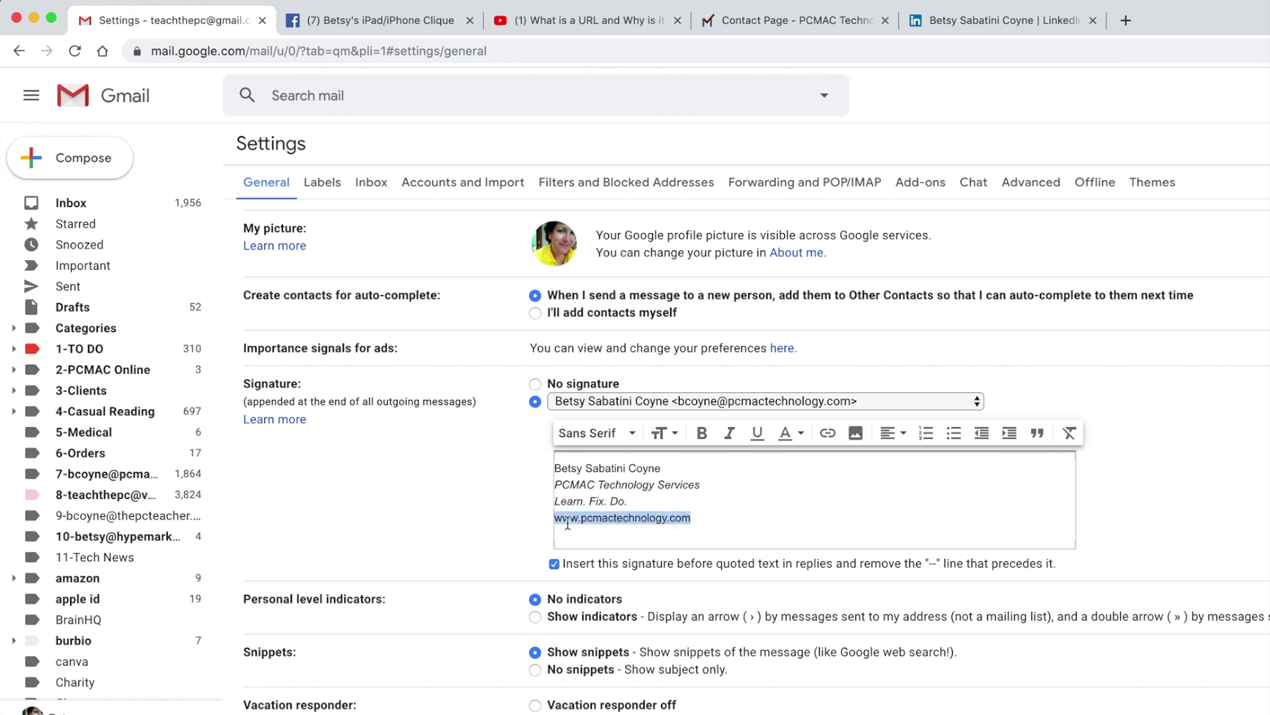
{"action": "left_click", "coordinate": [828, 435]}
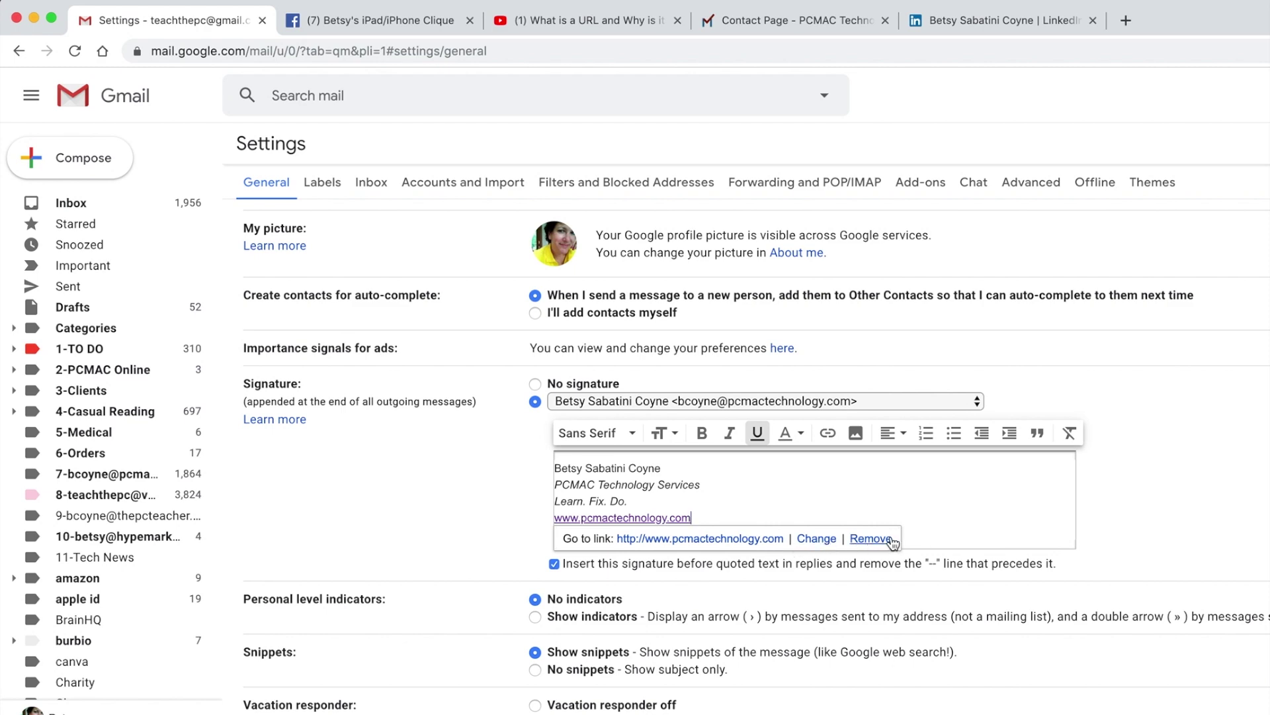
Save the updated signature with Save Changes, then move to the Facebook group tab.
{"action": "scroll", "coordinate": [829, 579], "scroll_direction": "down", "scroll_amount": 3}
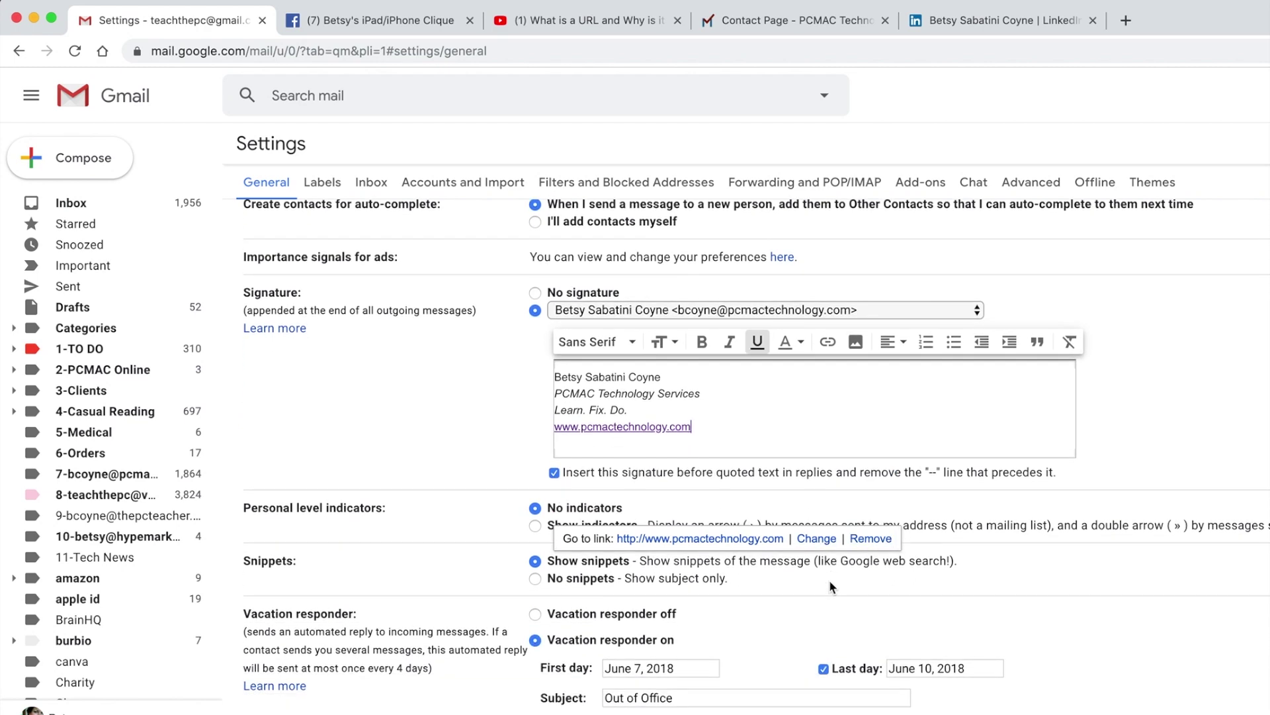
{"action": "scroll", "coordinate": [828, 580], "scroll_direction": "down", "scroll_amount": 2}
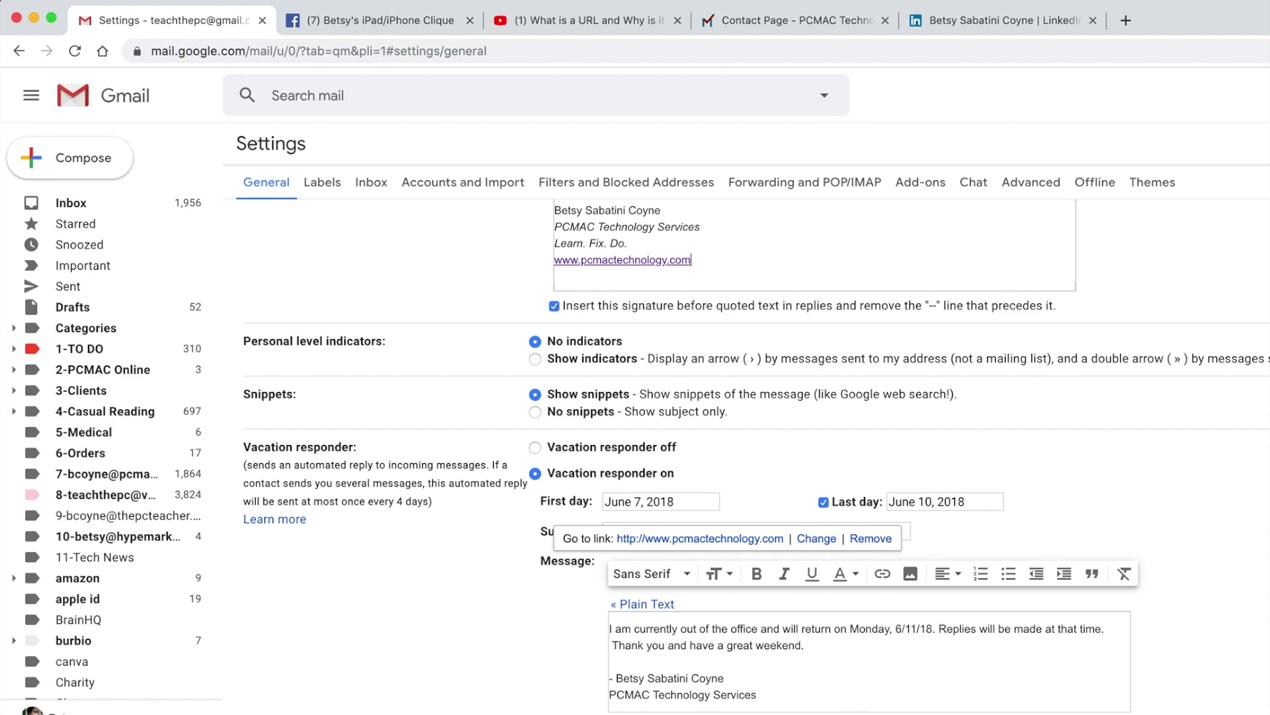
{"action": "left_click", "coordinate": [897, 655]}
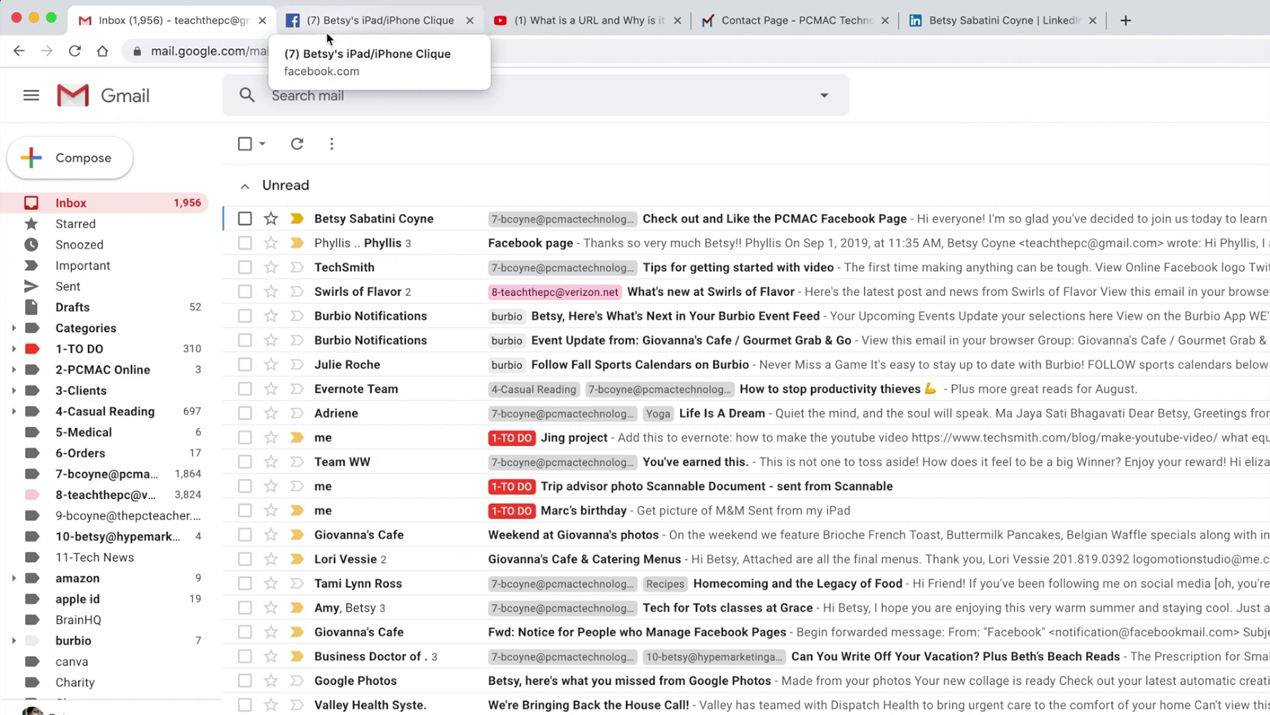
{"action": "left_click", "coordinate": [351, 20]}
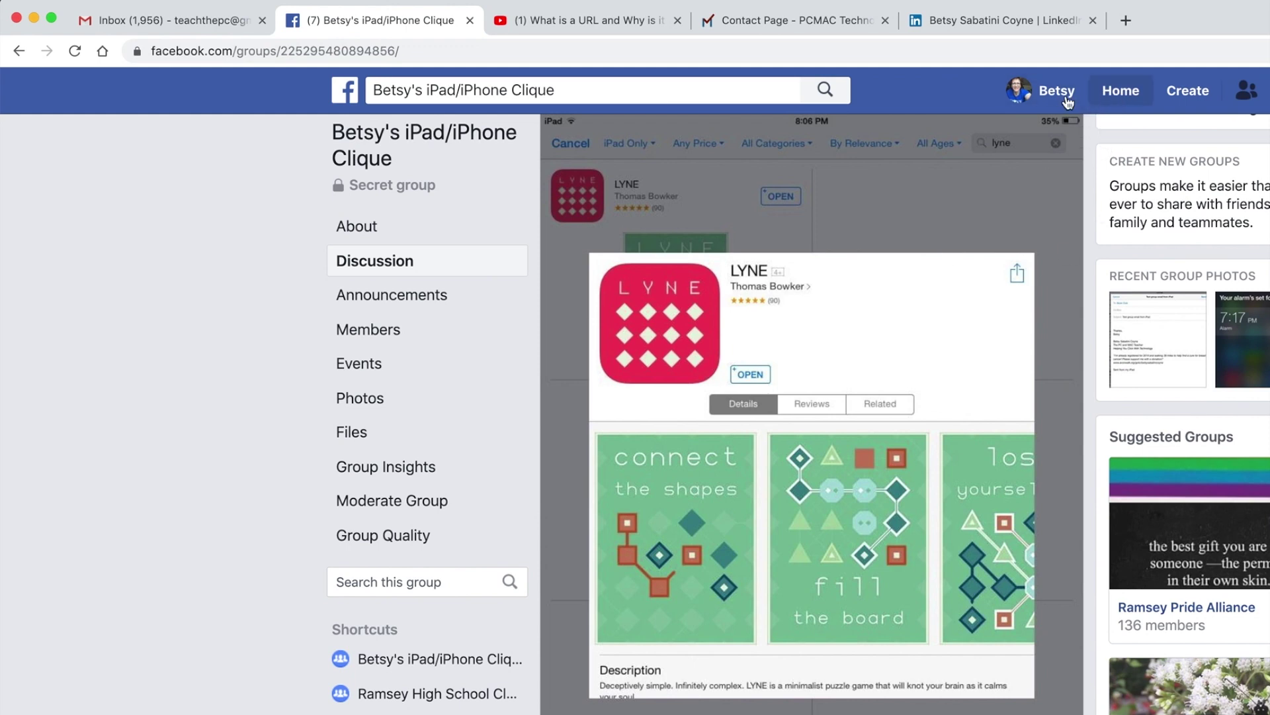
Go Home, leaving the unsent group post, and open the PCMAC Technology Services page.
{"action": "left_click", "coordinate": [1107, 94]}
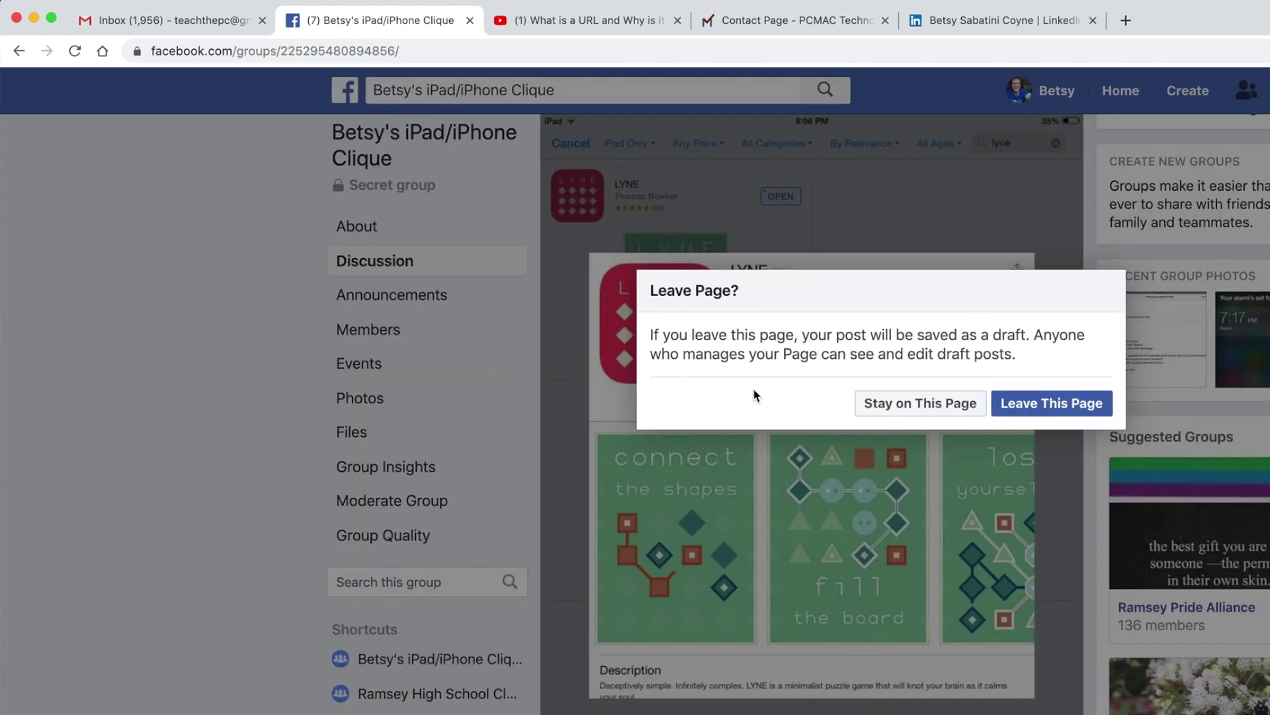
{"action": "left_click", "coordinate": [1051, 403]}
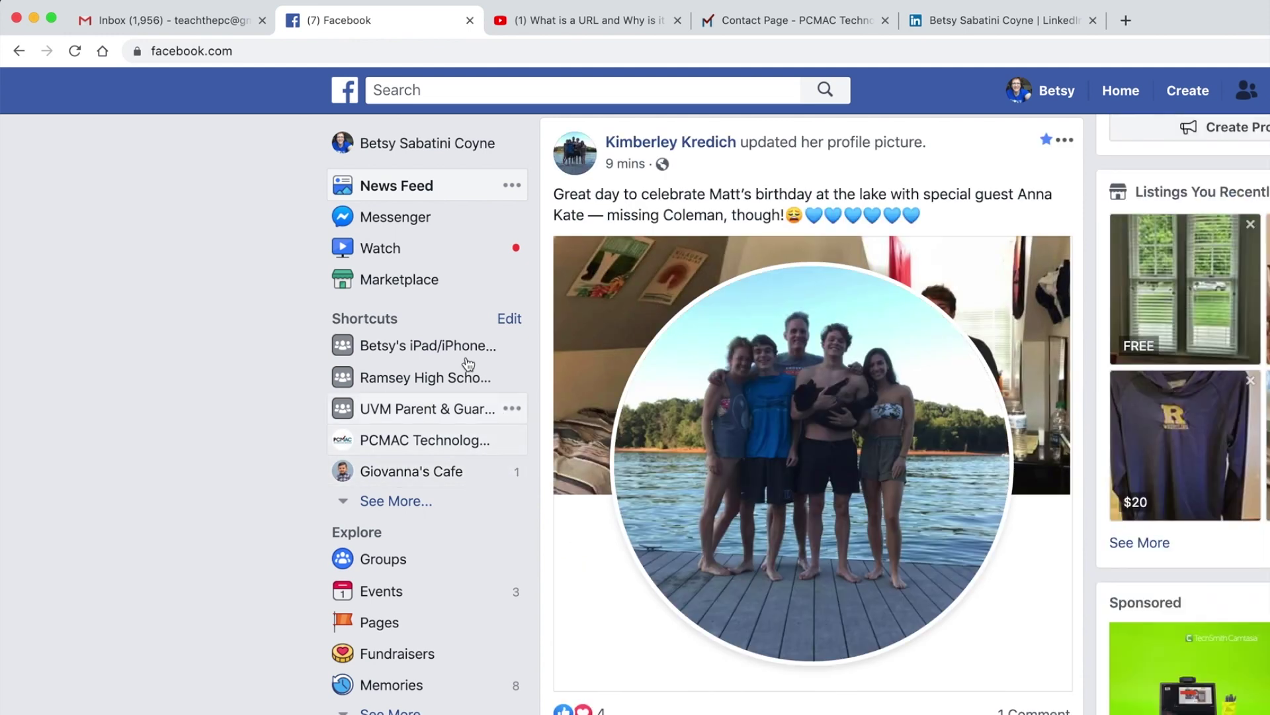
{"action": "left_click", "coordinate": [386, 442]}
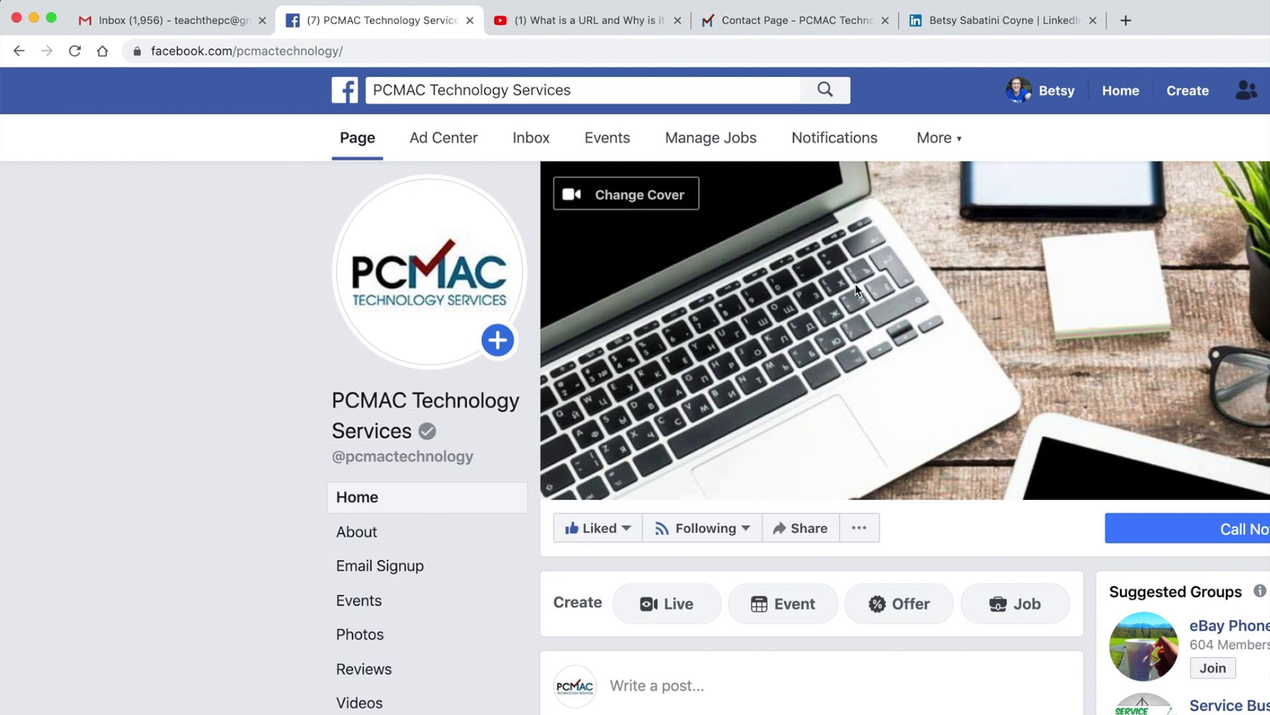
{"action": "left_click", "coordinate": [192, 46]}
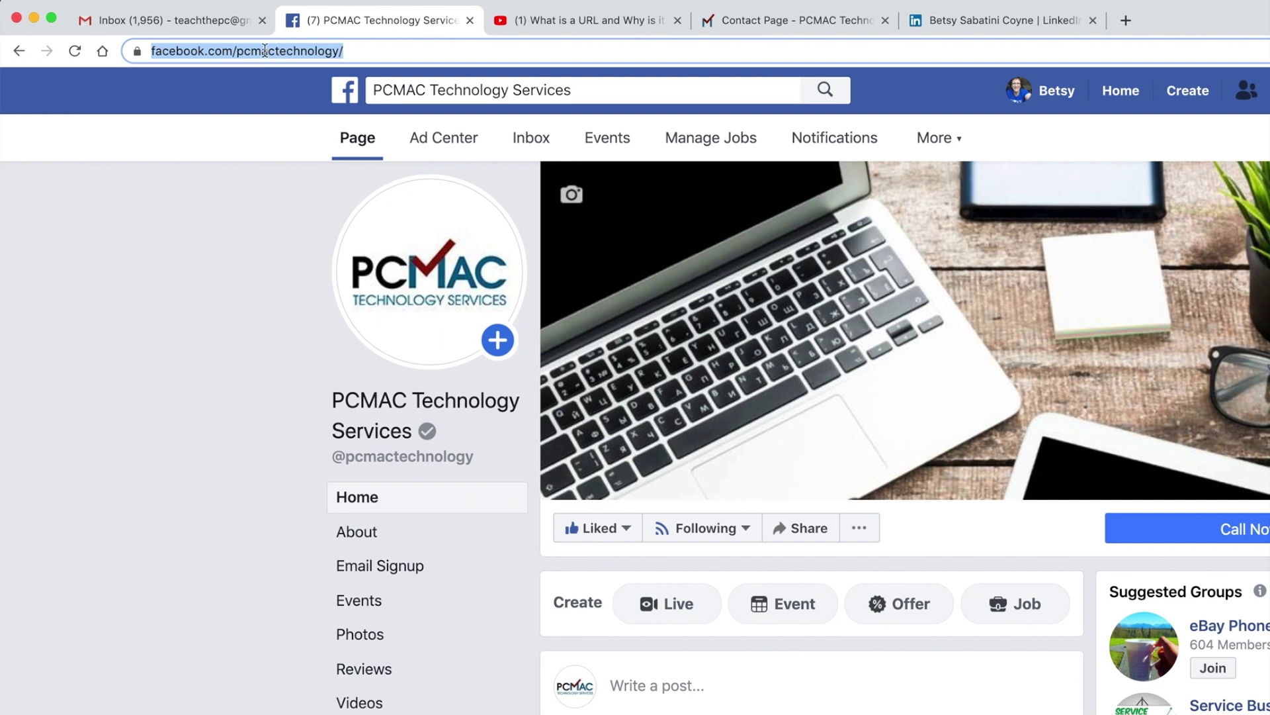
Copy the facebook.com/pcmactechnology/ page address and return to the Gmail inbox.
{"action": "right_click", "coordinate": [269, 50]}
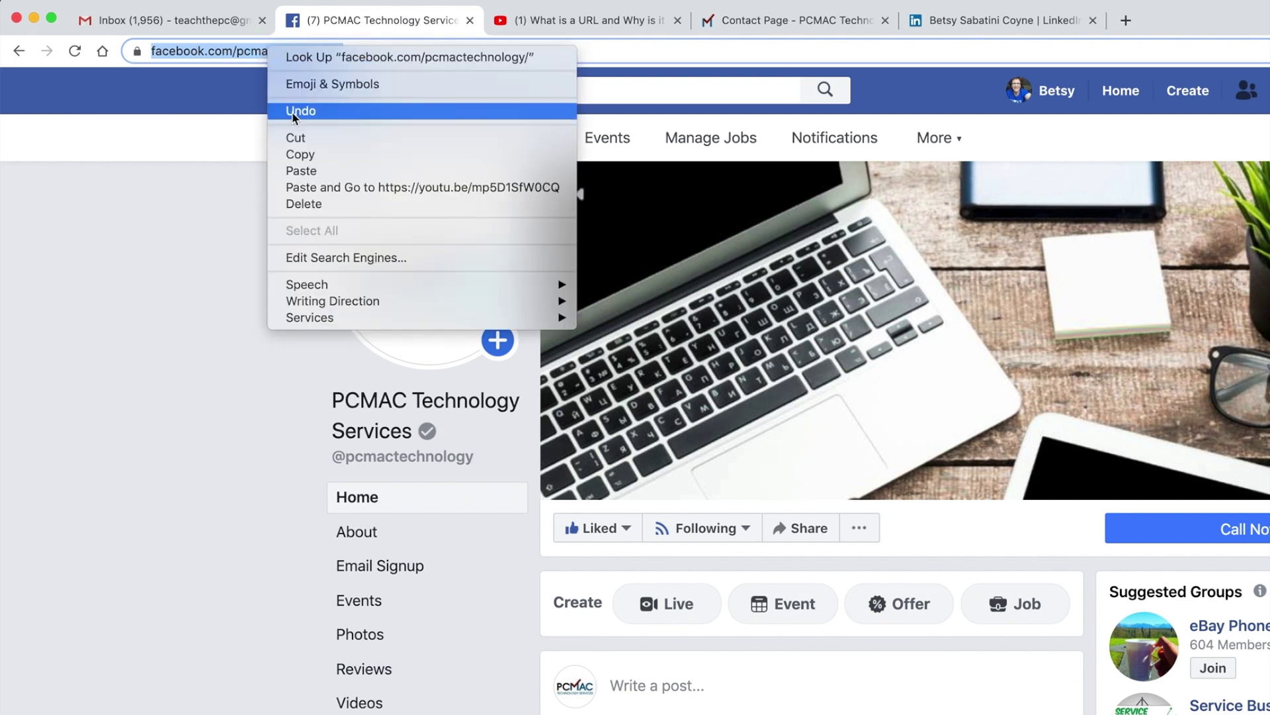
{"action": "left_click", "coordinate": [297, 154]}
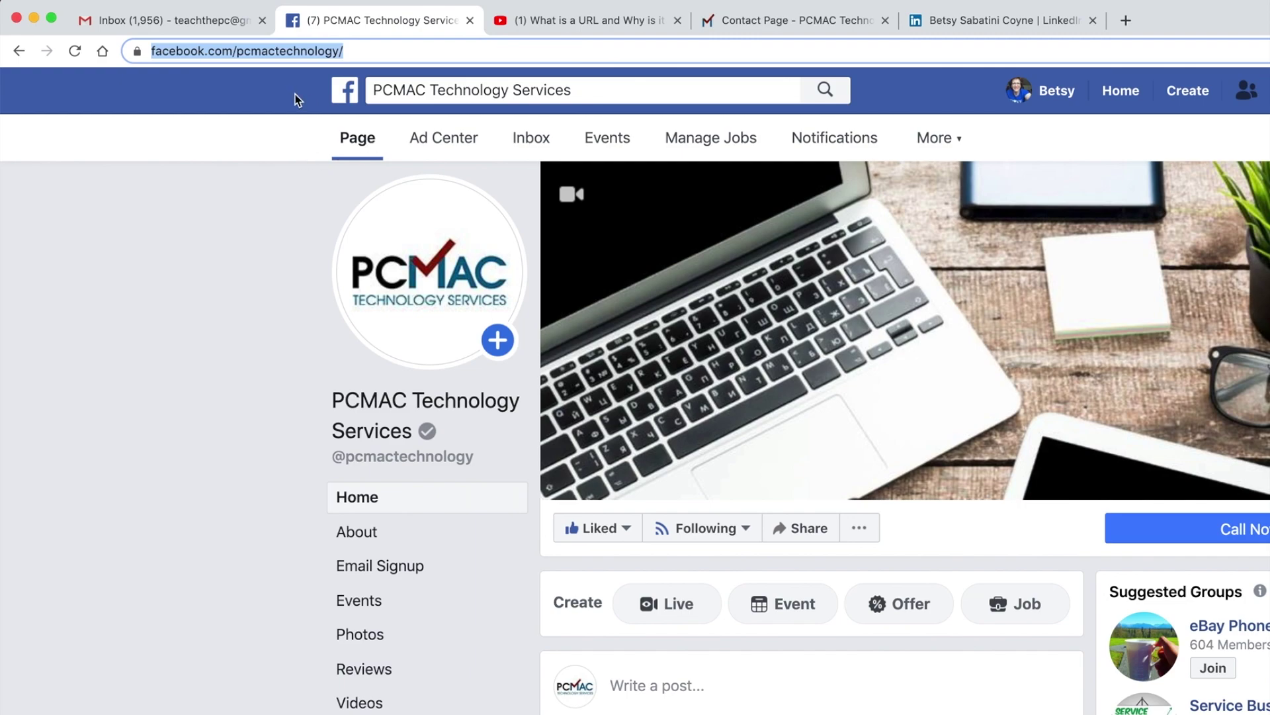
{"action": "left_click", "coordinate": [149, 20]}
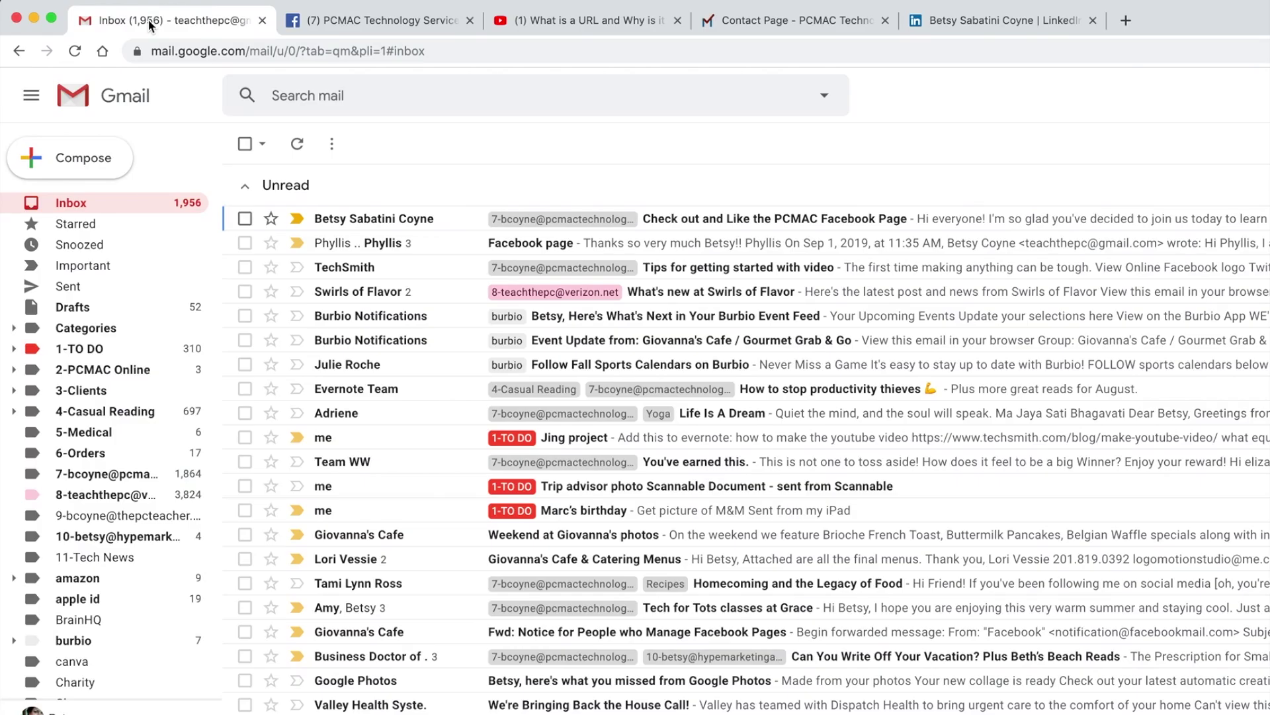